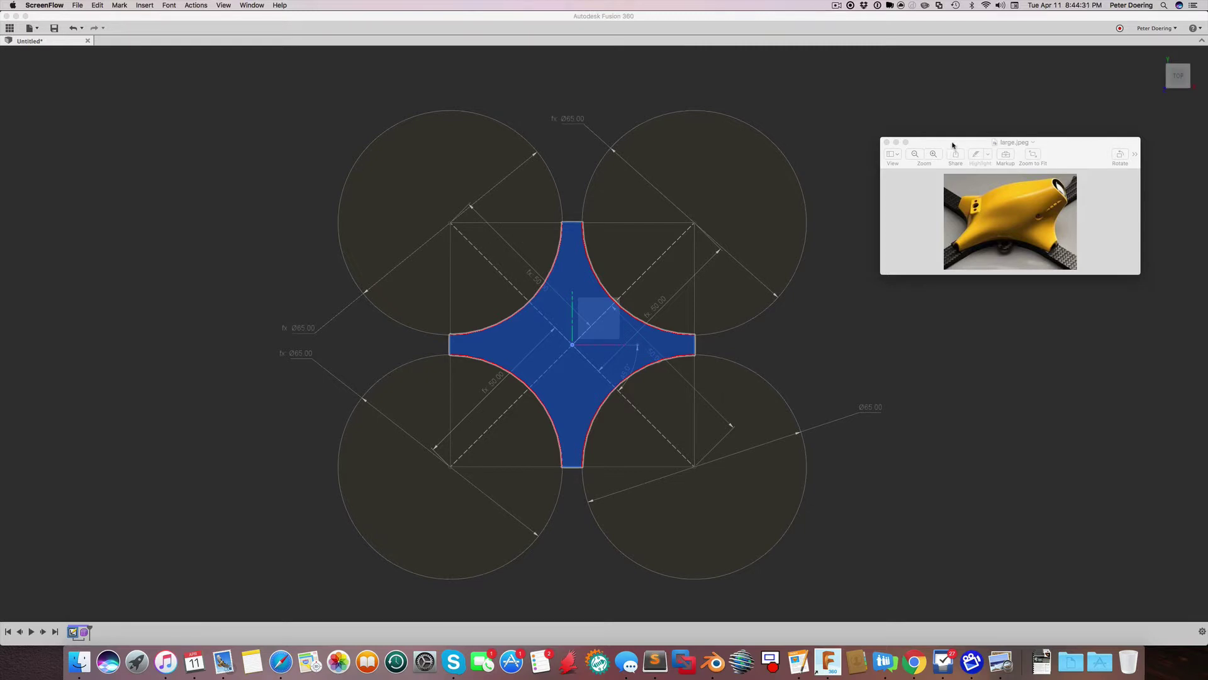
# Step: Put away the large.jpeg reference picture window and show the Fusion 360 modeling window full screen
pyautogui.moveTo(953, 144); pyautogui.dragTo(966, 131)
pyautogui.click(900, 130)
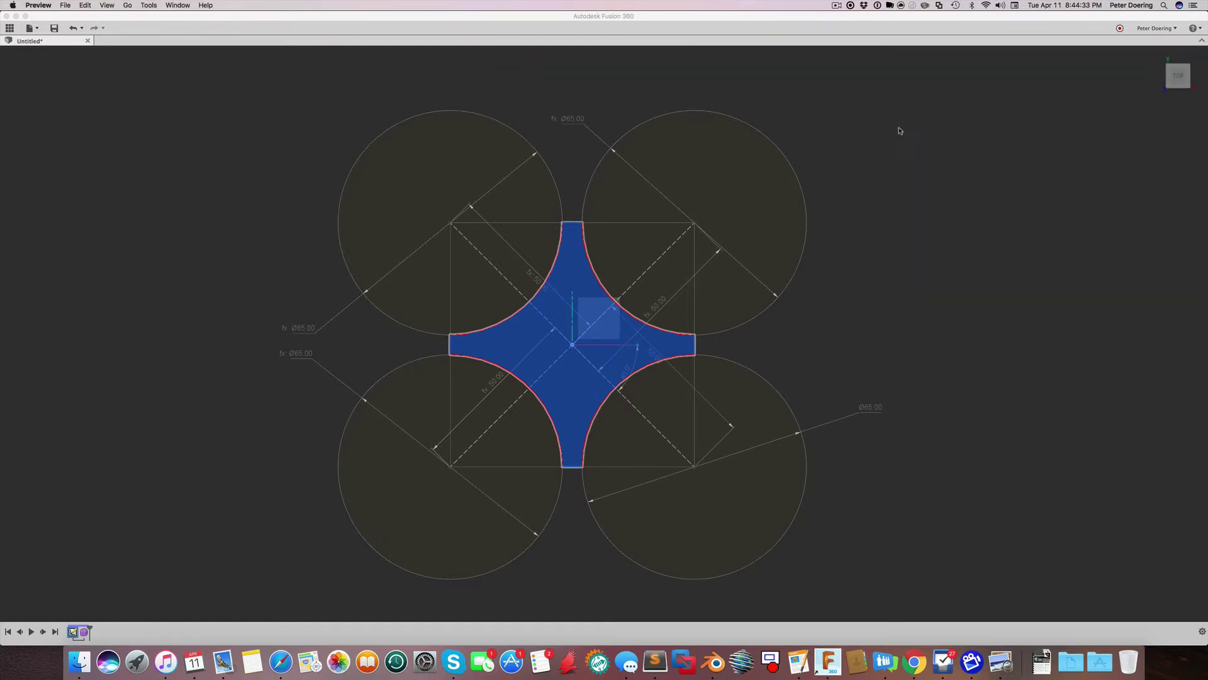
pyautogui.click(25, 17)
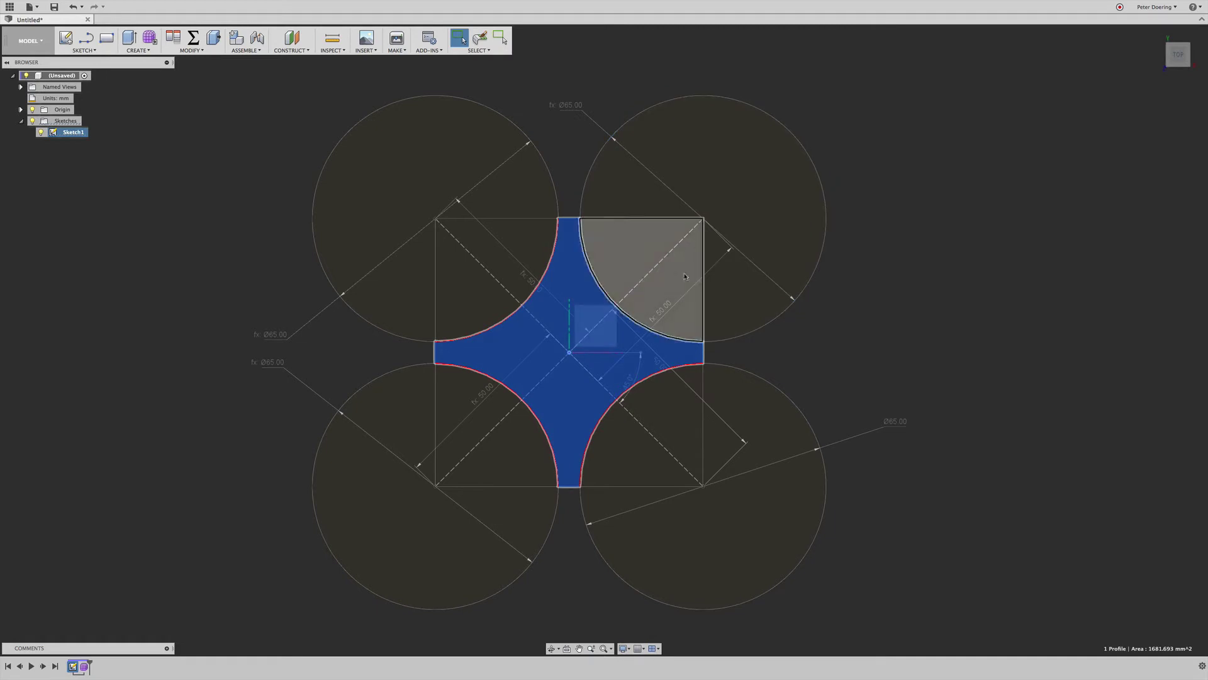
# Step: Set the sketch's angle dimension between the horizontal axis and the diagonal construction line to 90 degrees
pyautogui.doubleClick(627, 385)
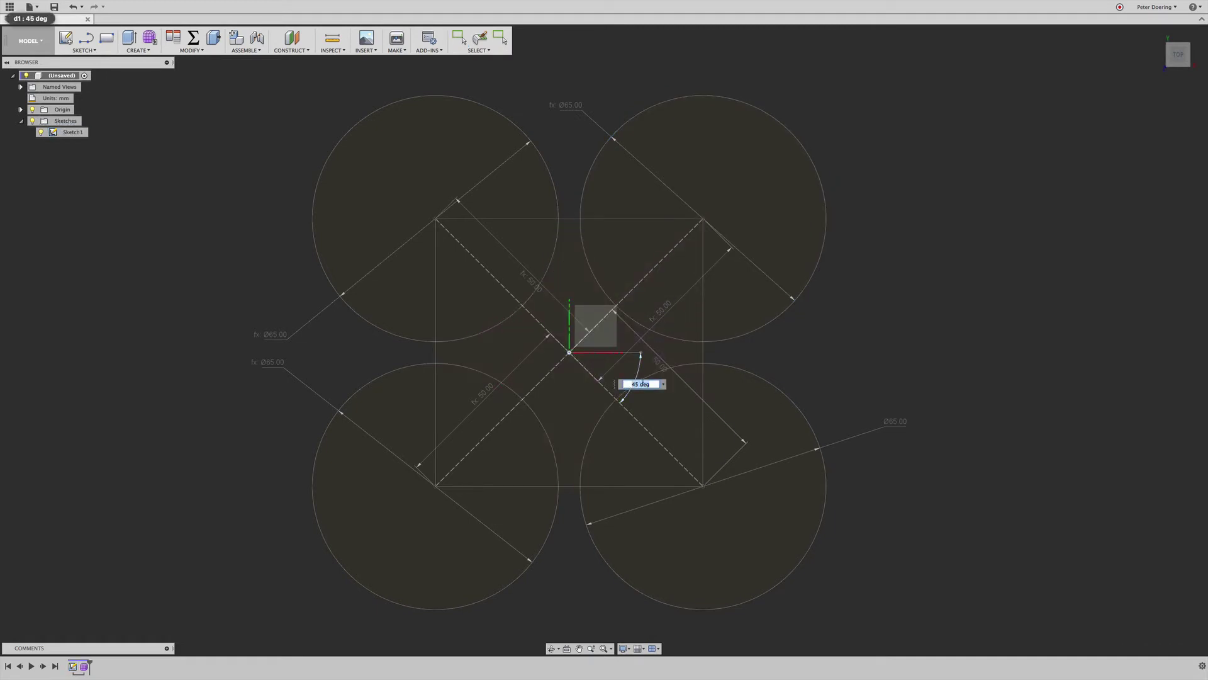
pyautogui.press('Return')
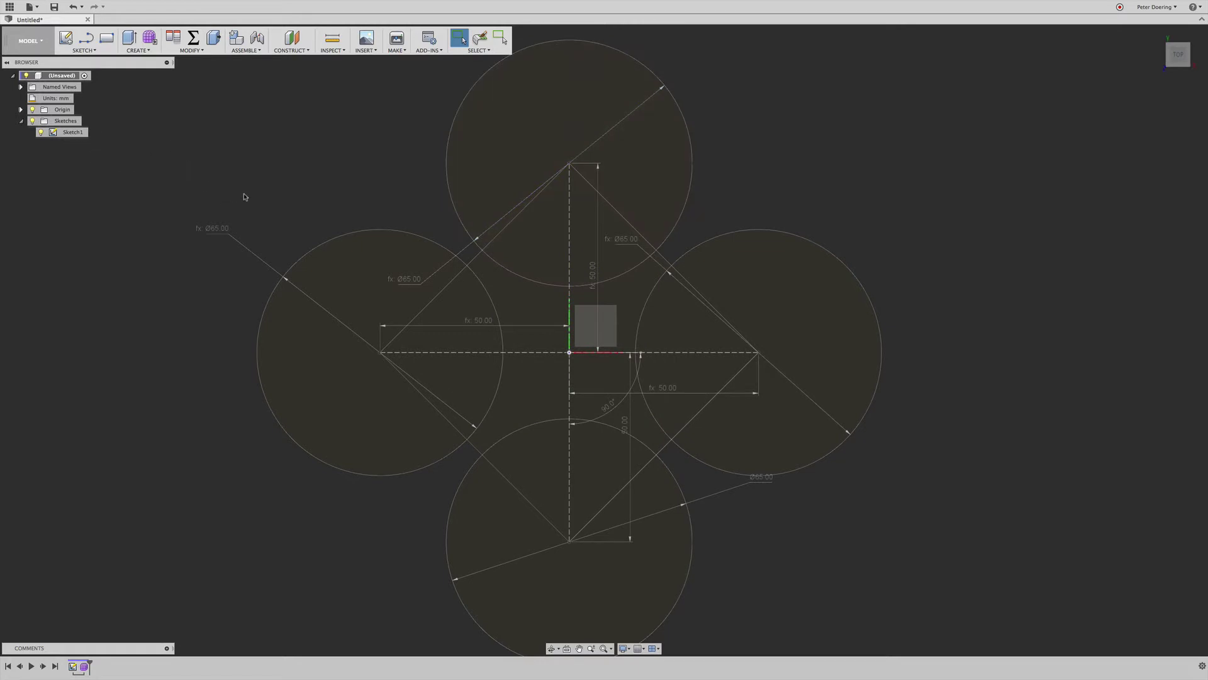
pyautogui.scroll(-1, 245, 197)
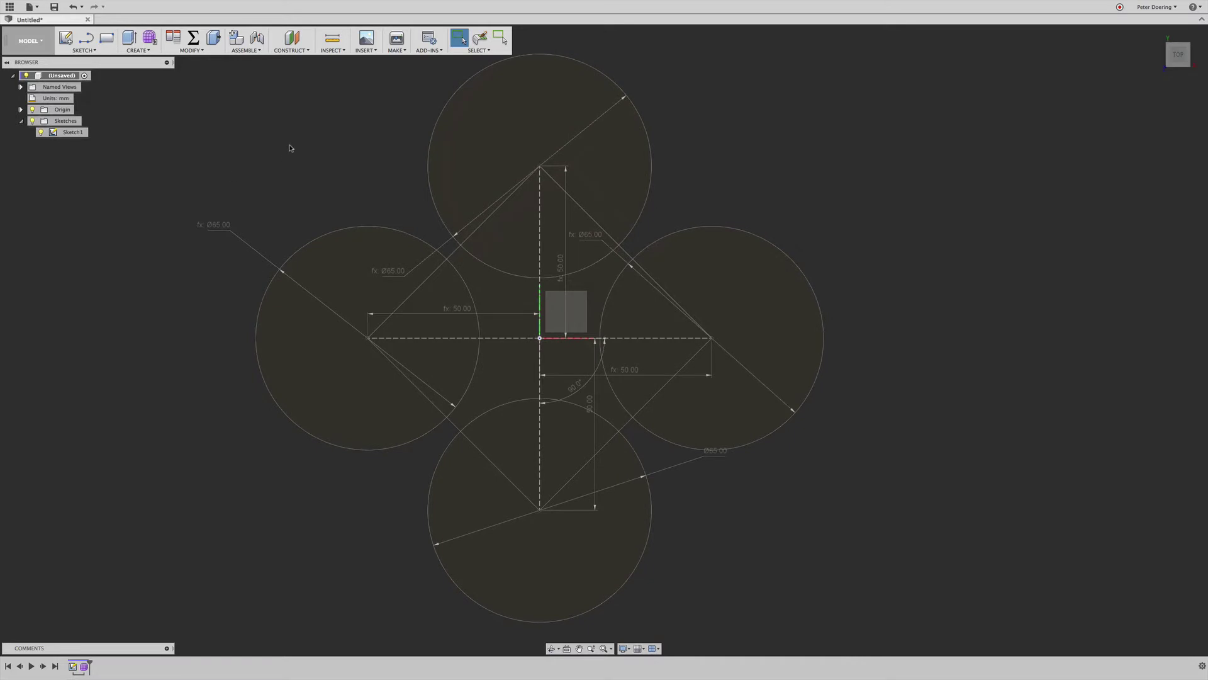
# Step: Create a new form and extrude the central profile between the four propeller circles upward by about 7.763 mm
pyautogui.click(150, 39)
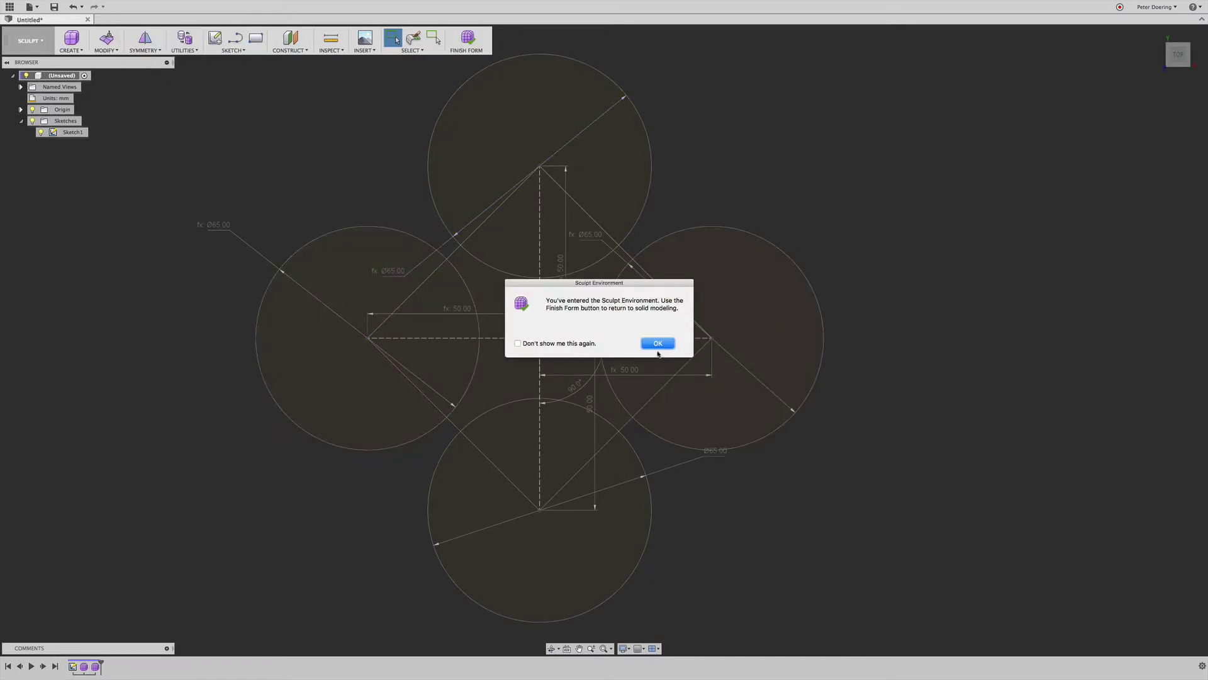
pyautogui.press('Return')
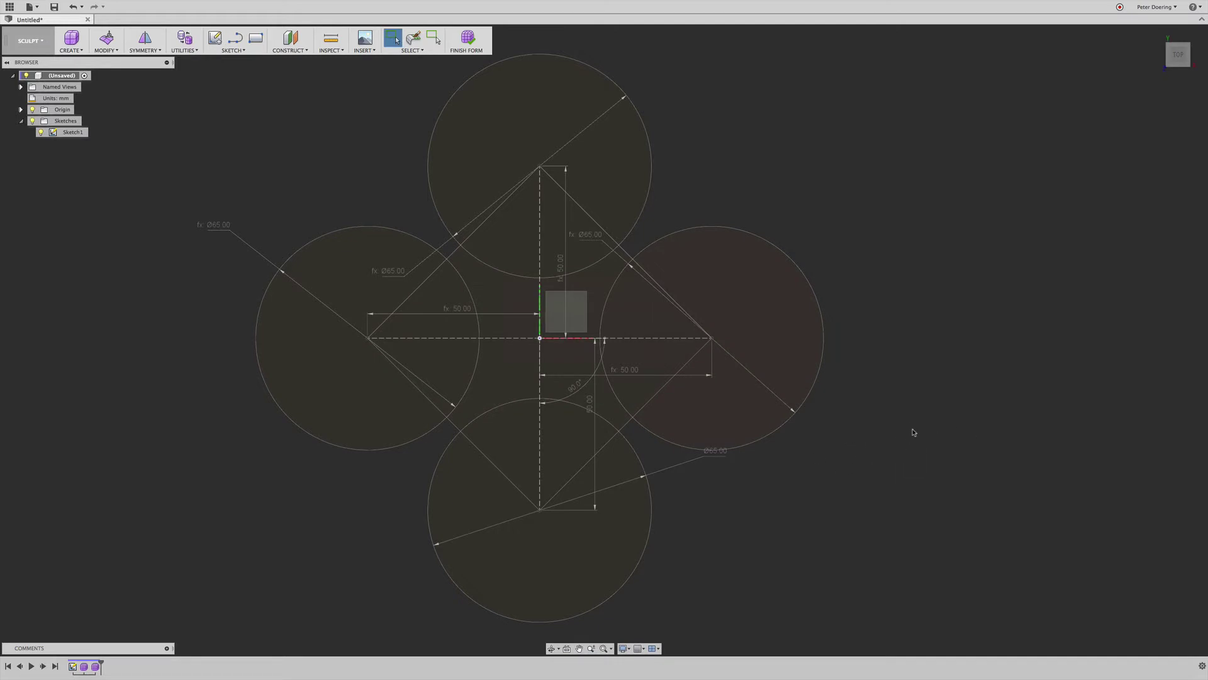
pyautogui.click(82, 55)
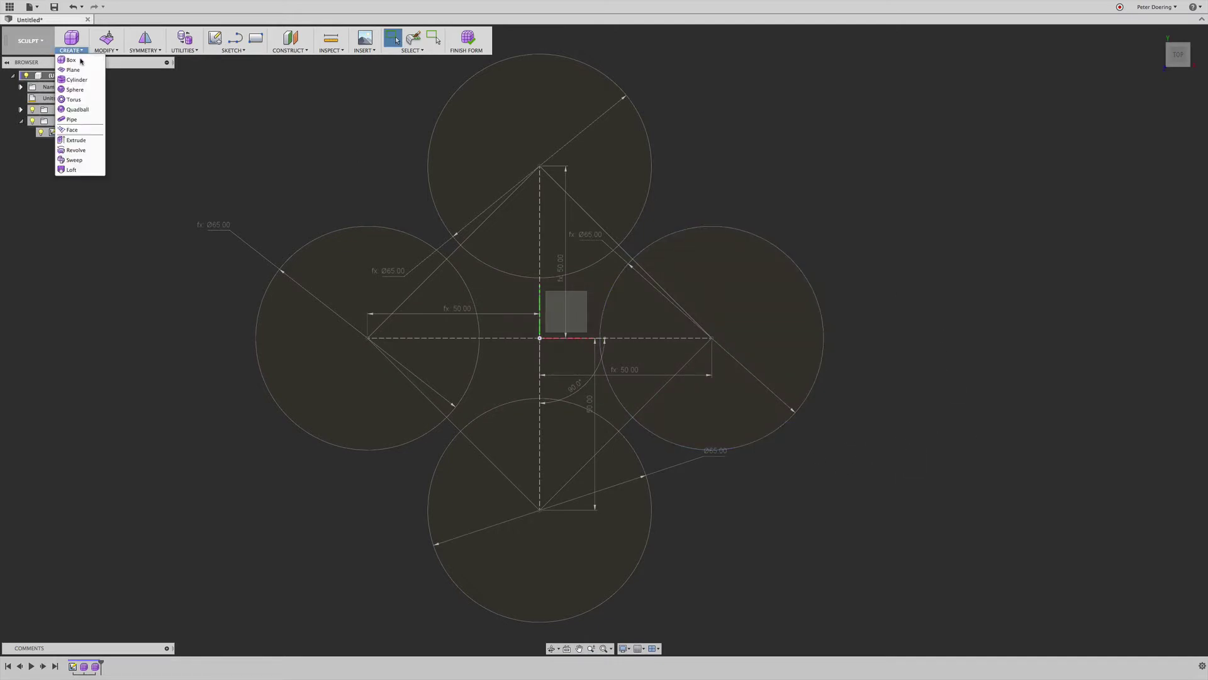
pyautogui.click(73, 137)
pyautogui.keyDown('shift'); pyautogui.moveTo(433, 227); pyautogui.dragTo(472, 306, button='middle'); pyautogui.keyUp('shift')
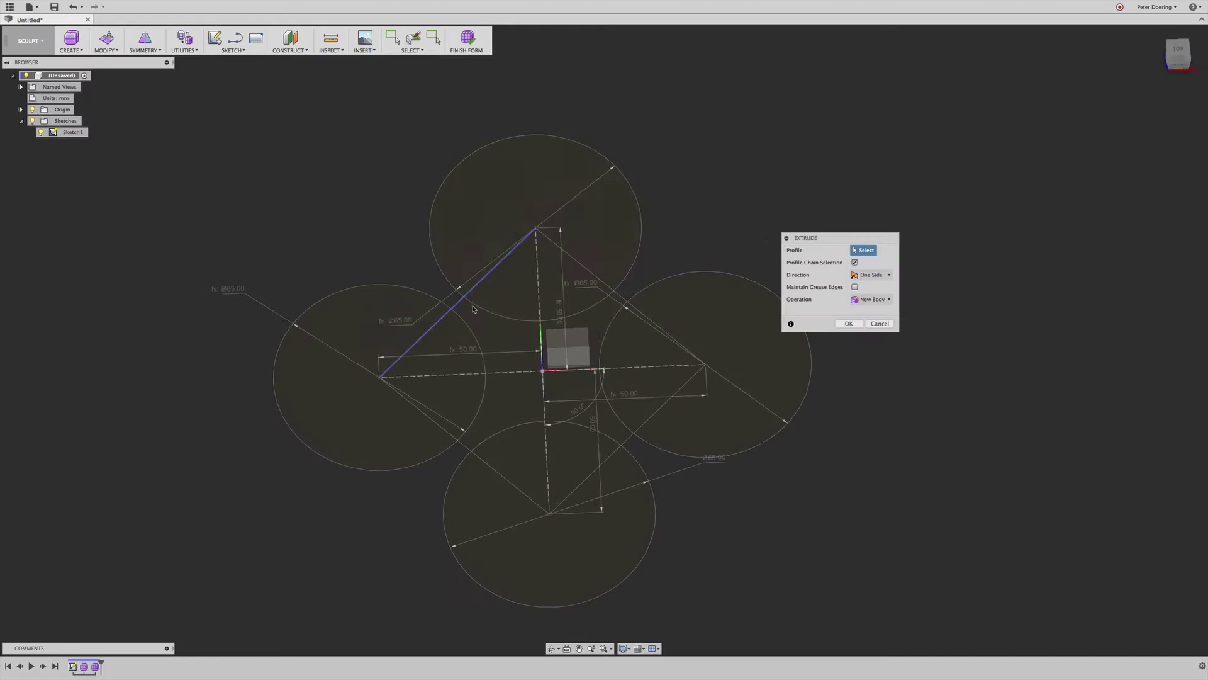
pyautogui.click(507, 338)
pyautogui.keyDown('shift'); pyautogui.moveTo(657, 324); pyautogui.dragTo(740, 308, button='middle'); pyautogui.keyUp('shift')
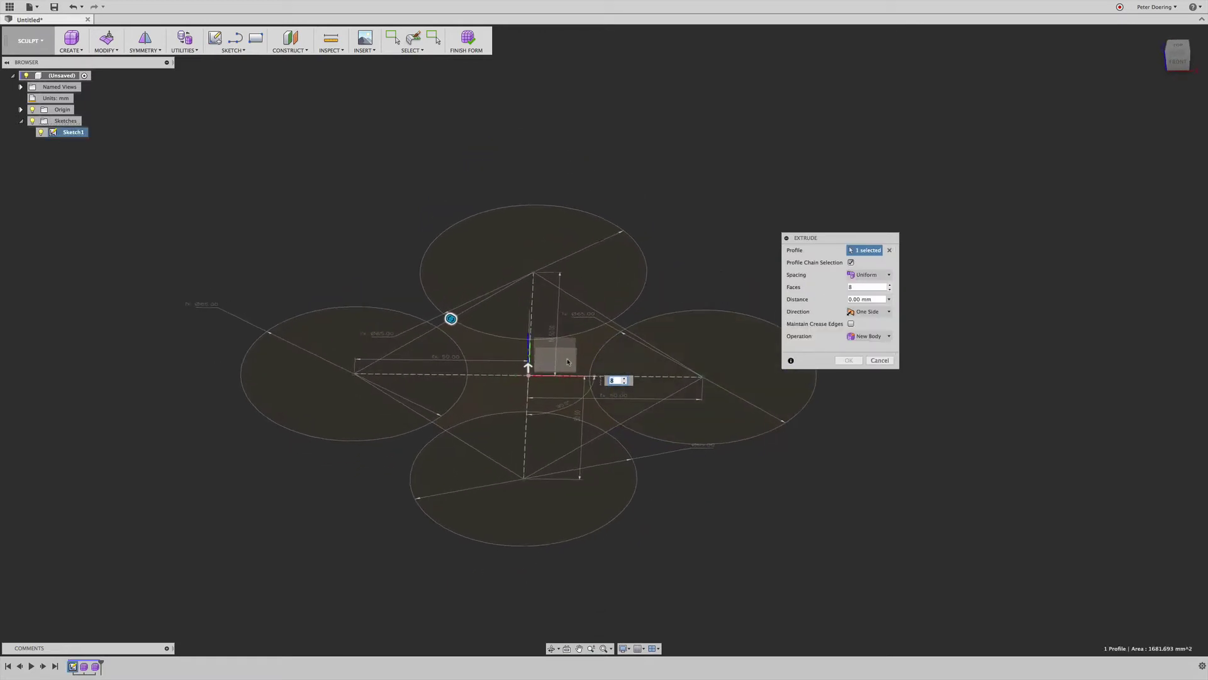
pyautogui.moveTo(532, 367); pyautogui.dragTo(538, 348)
# Step: Set the form extrusion to 32 faces and create it as a new body
pyautogui.scroll(3, 767, 317)
pyautogui.keyDown('shift'); pyautogui.moveTo(766, 317); pyautogui.dragTo(711, 353, button='middle'); pyautogui.keyUp('shift')
pyautogui.keyDown('shift'); pyautogui.moveTo(668, 395); pyautogui.dragTo(517, 402, button='middle'); pyautogui.keyUp('shift')
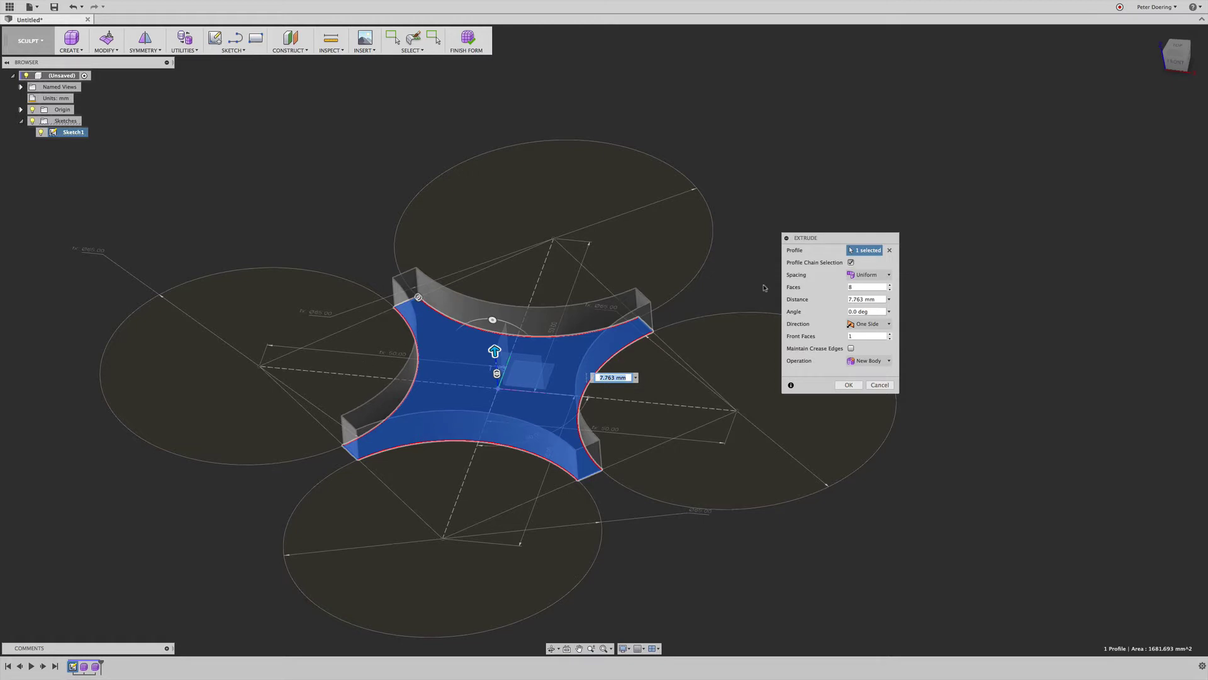
pyautogui.click(860, 287)
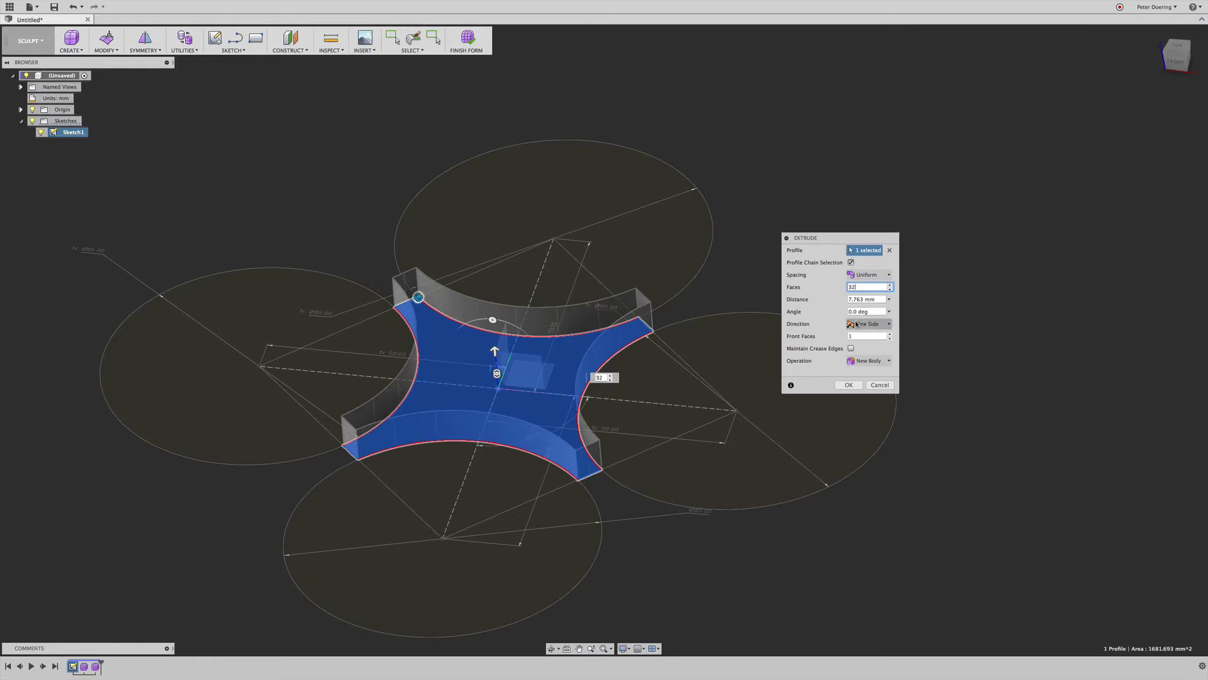
pyautogui.click(848, 385)
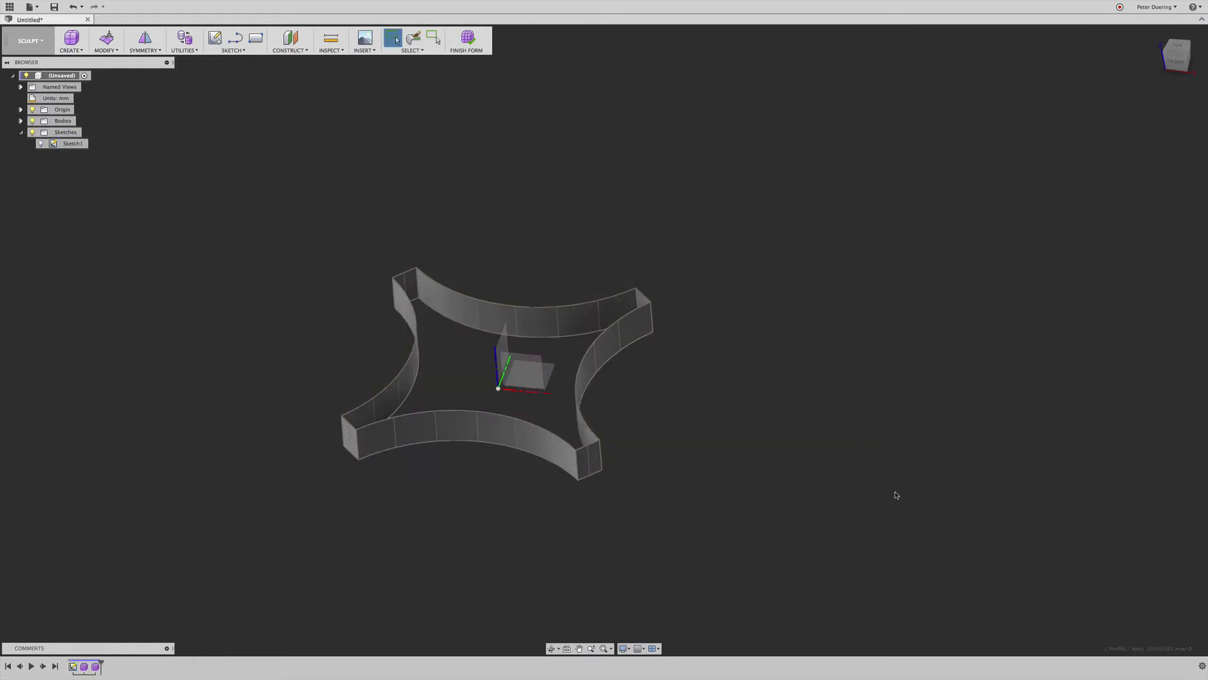
# Step: Show Sketch1 to check how the front arc's middle faces line up with the centerline, and hide the sketch again
pyautogui.click(41, 143)
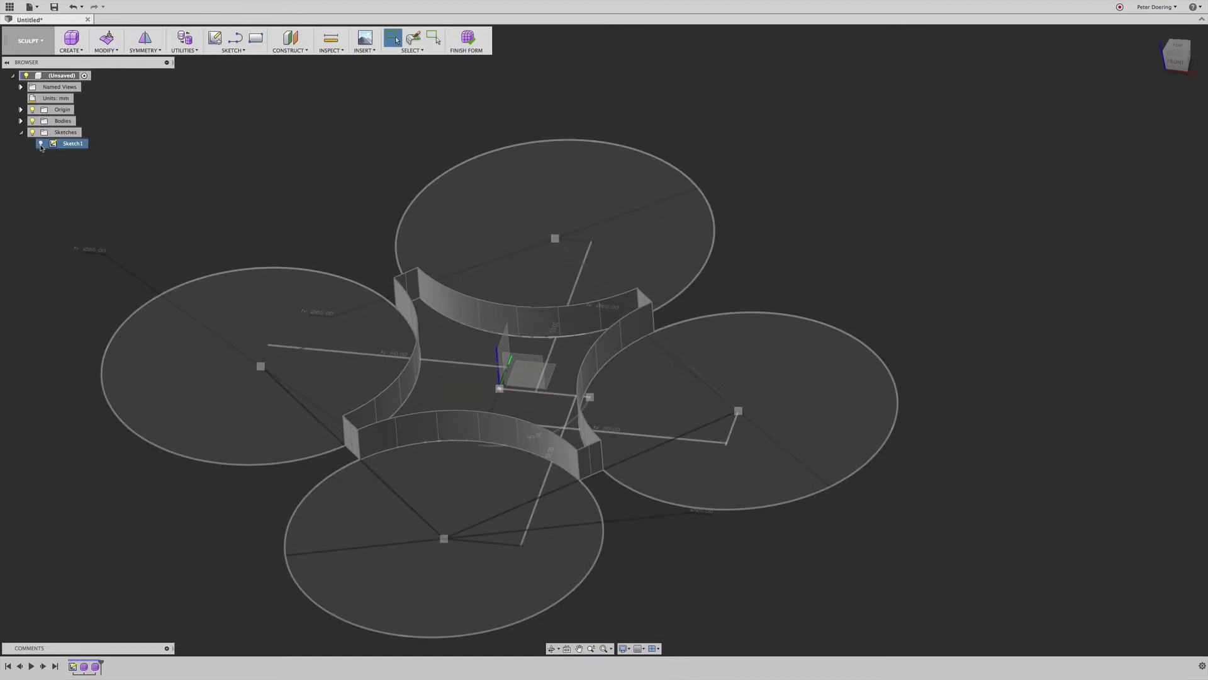
pyautogui.keyDown('shift'); pyautogui.moveTo(186, 154); pyautogui.dragTo(187, 157, button='middle'); pyautogui.keyUp('shift')
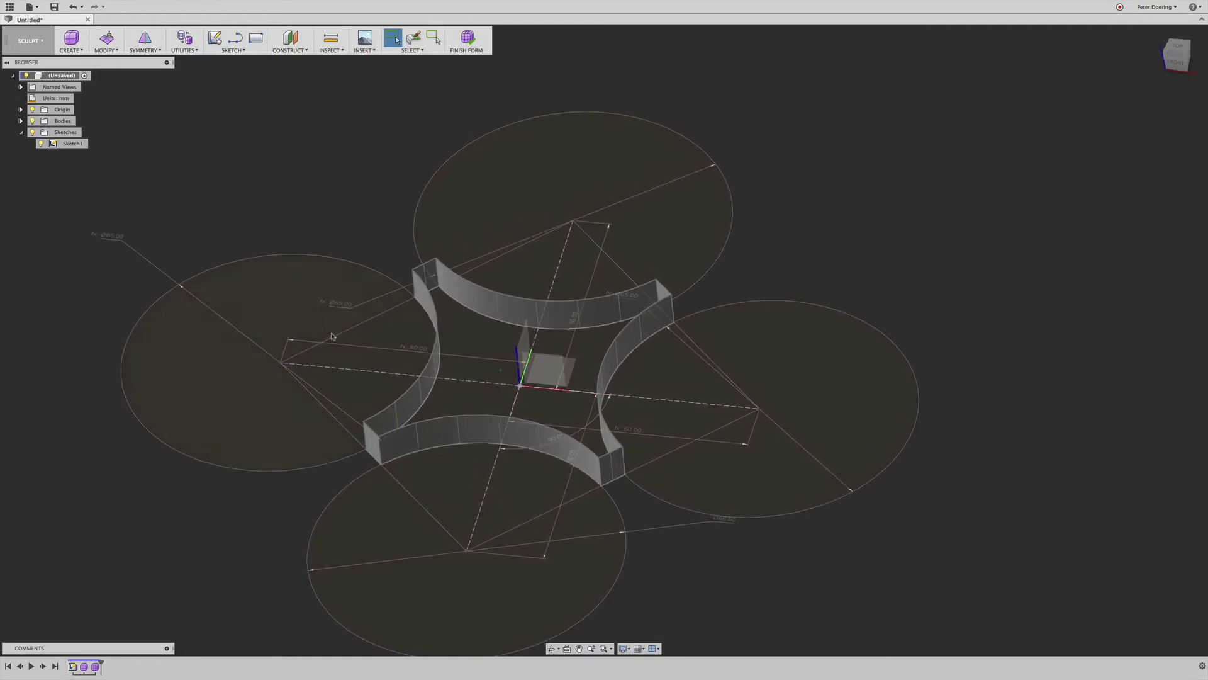
pyautogui.keyDown('shift'); pyautogui.moveTo(568, 448); pyautogui.dragTo(492, 434, button='middle'); pyautogui.keyUp('shift')
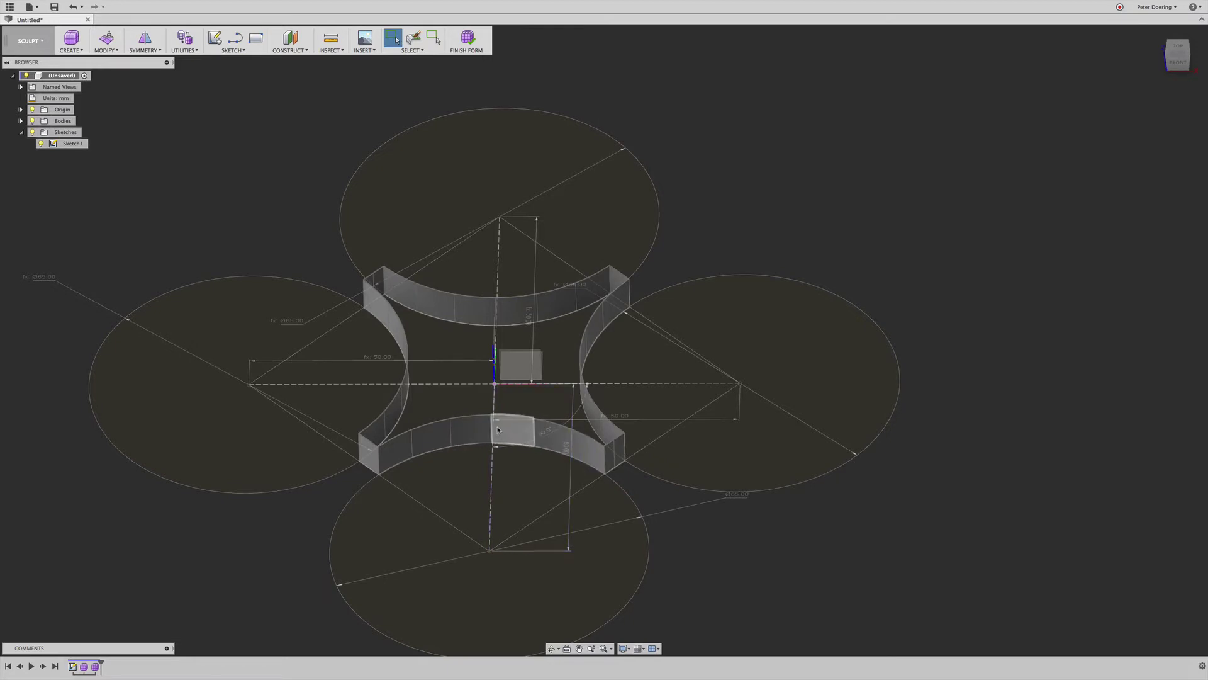
pyautogui.scroll(1, 496, 431)
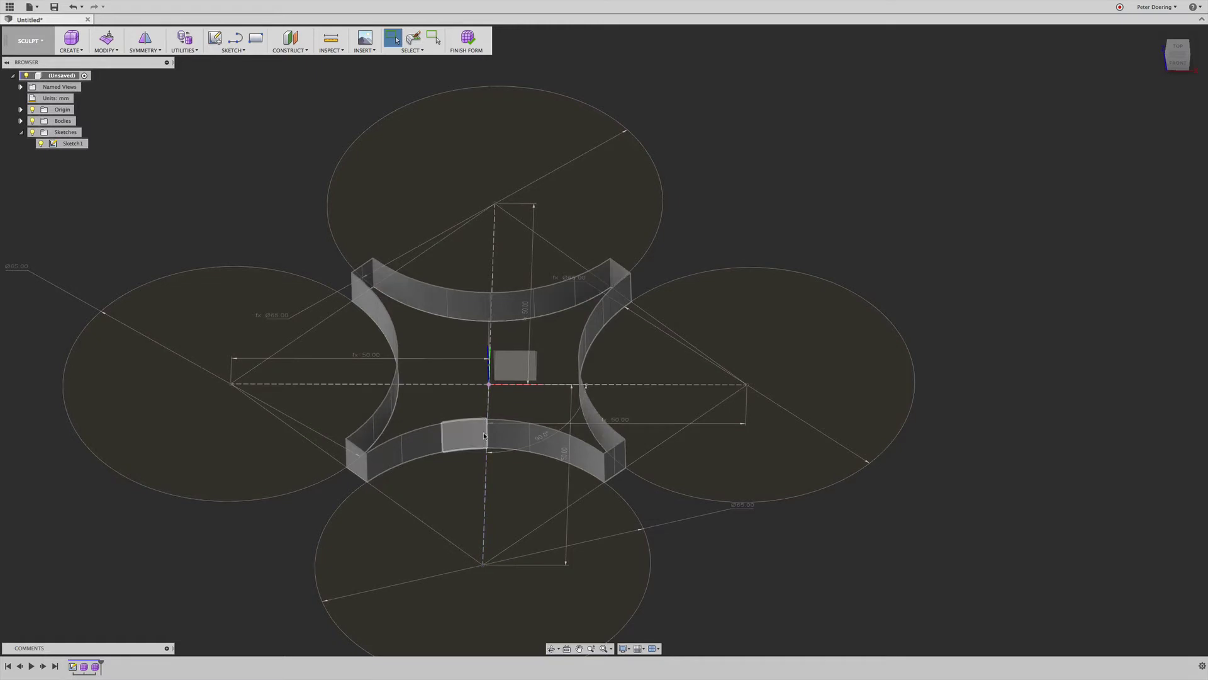
pyautogui.click(470, 432)
pyautogui.click(503, 439)
pyautogui.click(470, 435)
pyautogui.click(501, 437)
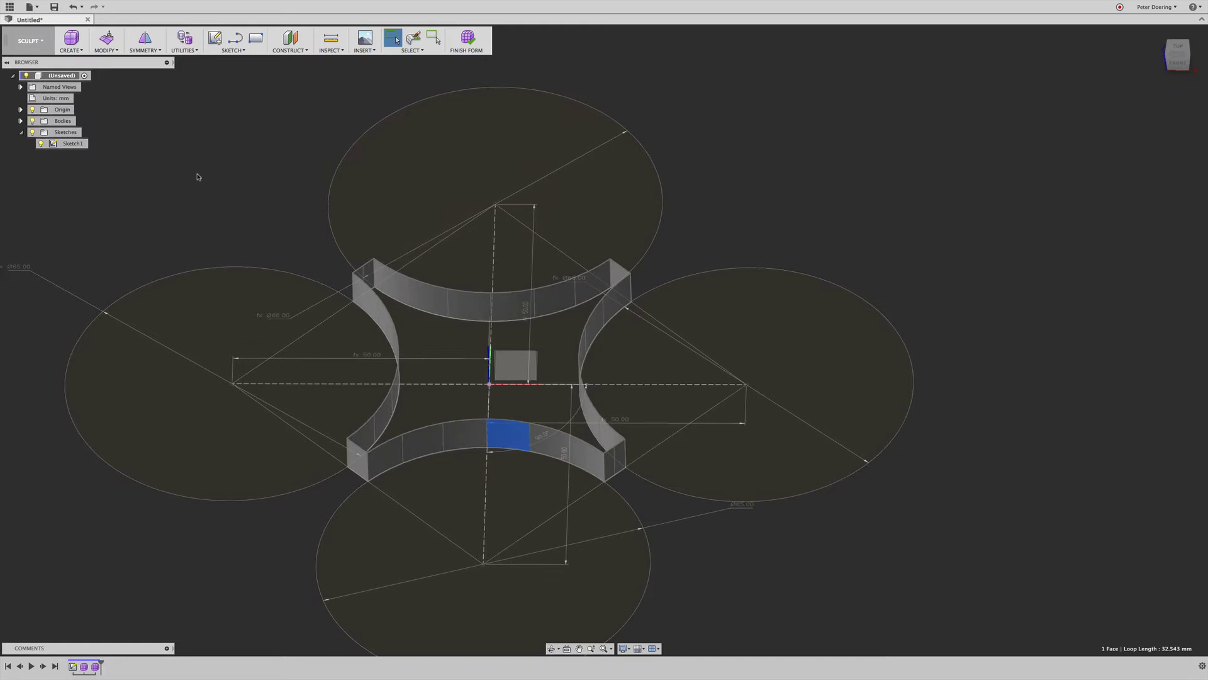
pyautogui.scroll(-1, 199, 170)
pyautogui.click(41, 144)
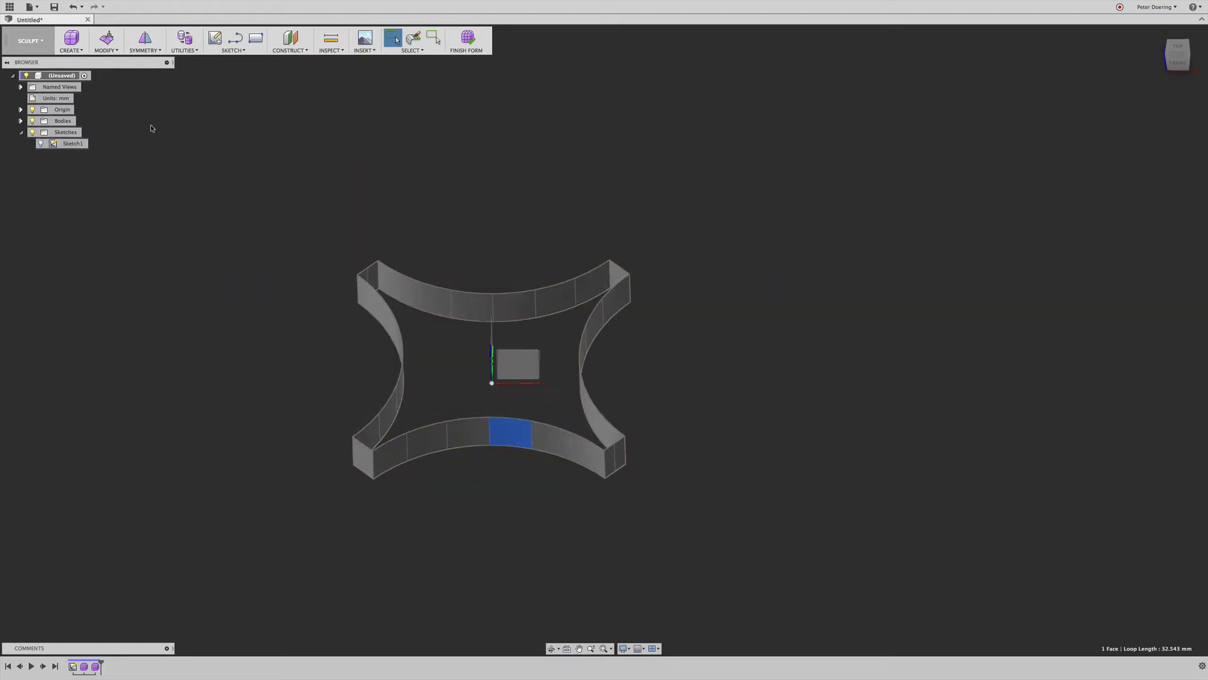
# Step: Insert an edge loop around the whole wall from its lower edge loop at location 0.473, with Simple mode and Single side
pyautogui.moveTo(152, 128)
pyautogui.keyDown('shift'); pyautogui.mouseDown(button='middle')
pyautogui.moveTo(197, 143)
pyautogui.moveTo(206, 124)
pyautogui.mouseUp(button='middle'); pyautogui.keyUp('shift')
pyautogui.keyDown('shift'); pyautogui.moveTo(316, 377); pyautogui.dragTo(474, 458, button='middle'); pyautogui.keyUp('shift')
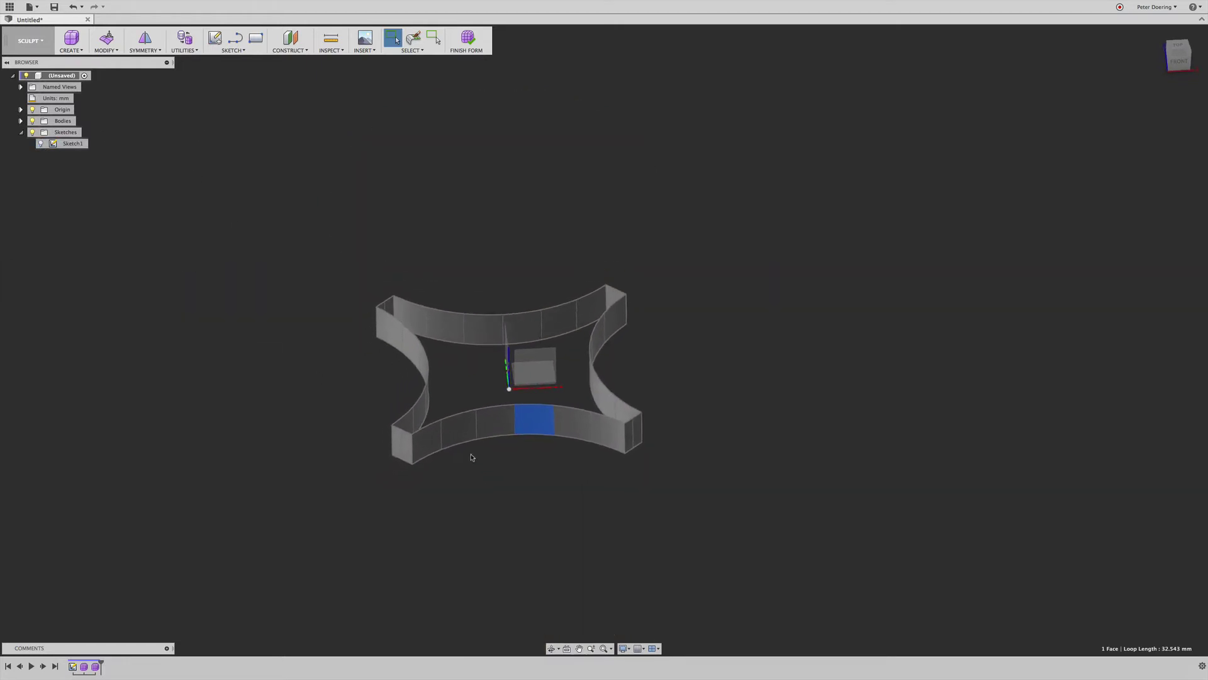
pyautogui.click(466, 444)
pyautogui.doubleClick(466, 445)
pyautogui.rightClick(813, 416)
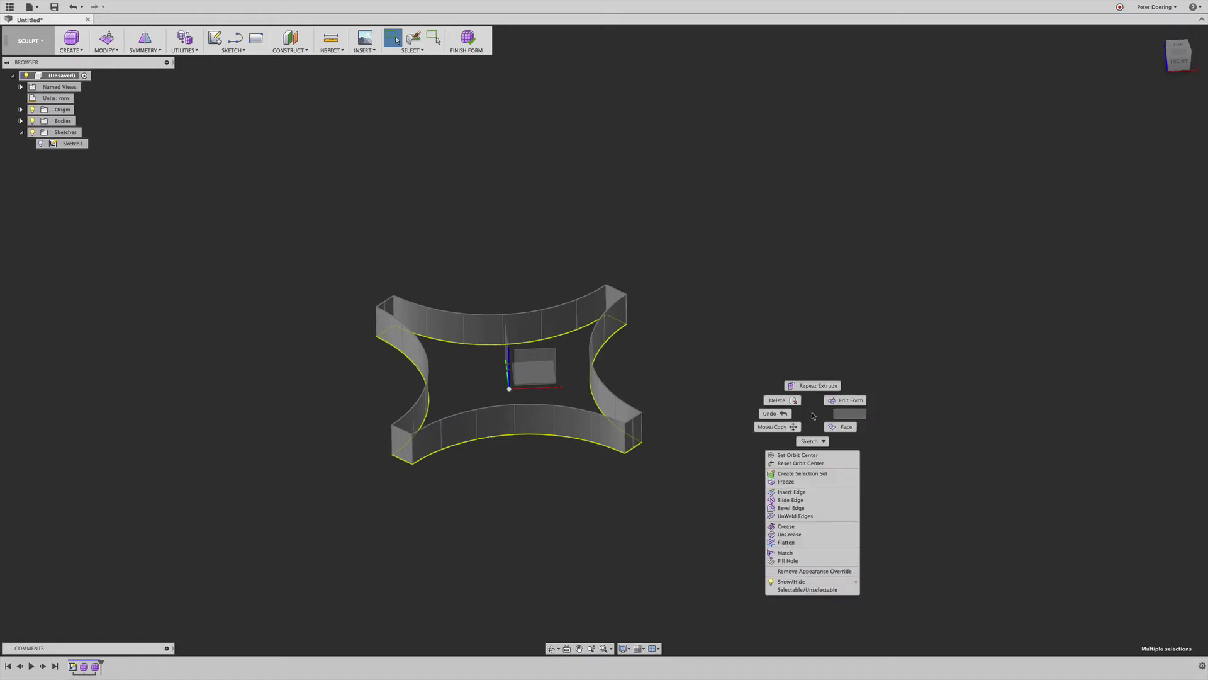
pyautogui.click(793, 492)
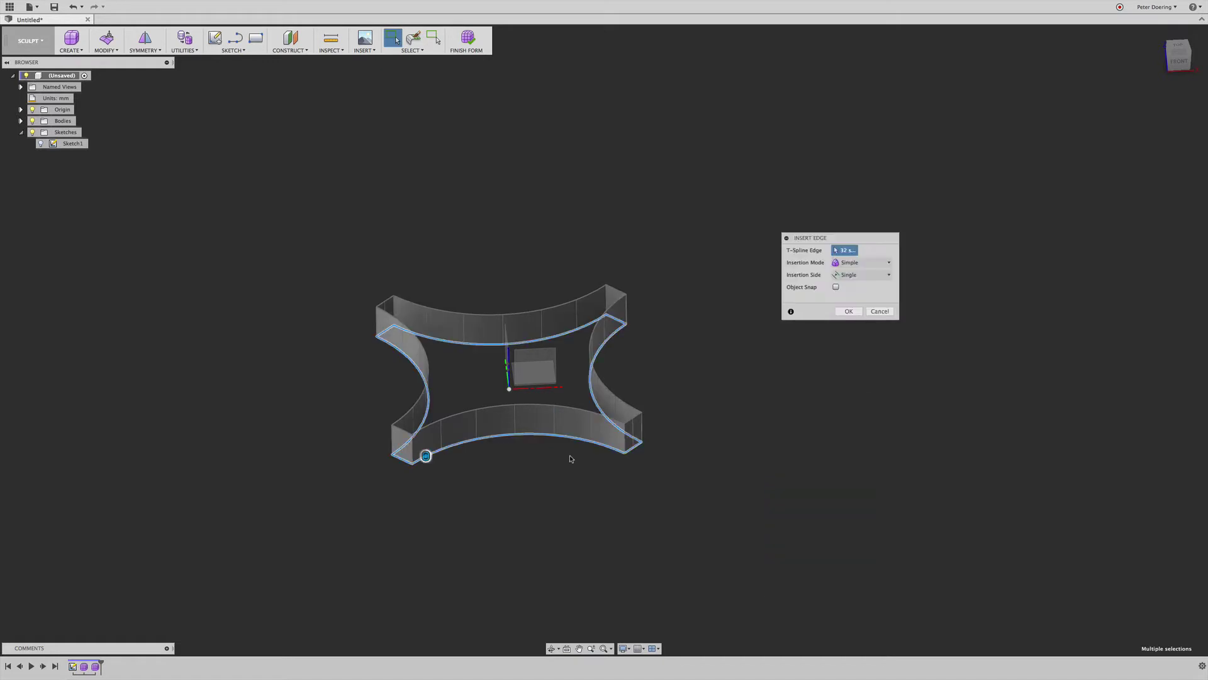
pyautogui.moveTo(428, 446); pyautogui.dragTo(425, 454)
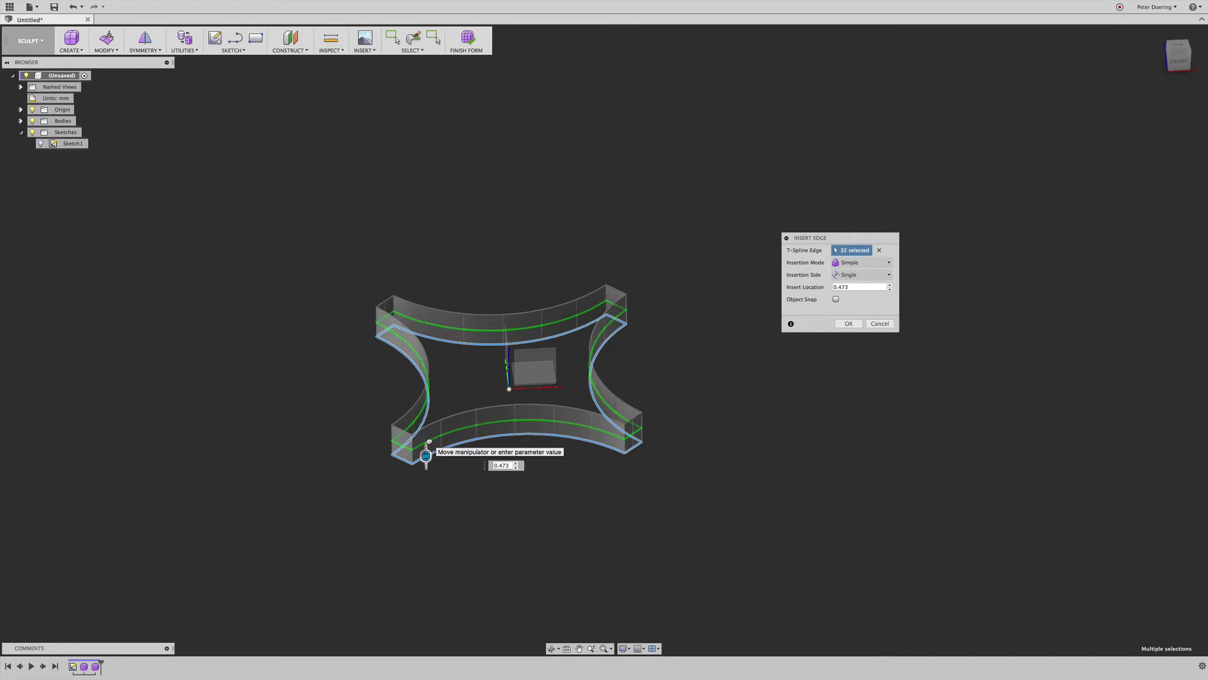
pyautogui.click(848, 323)
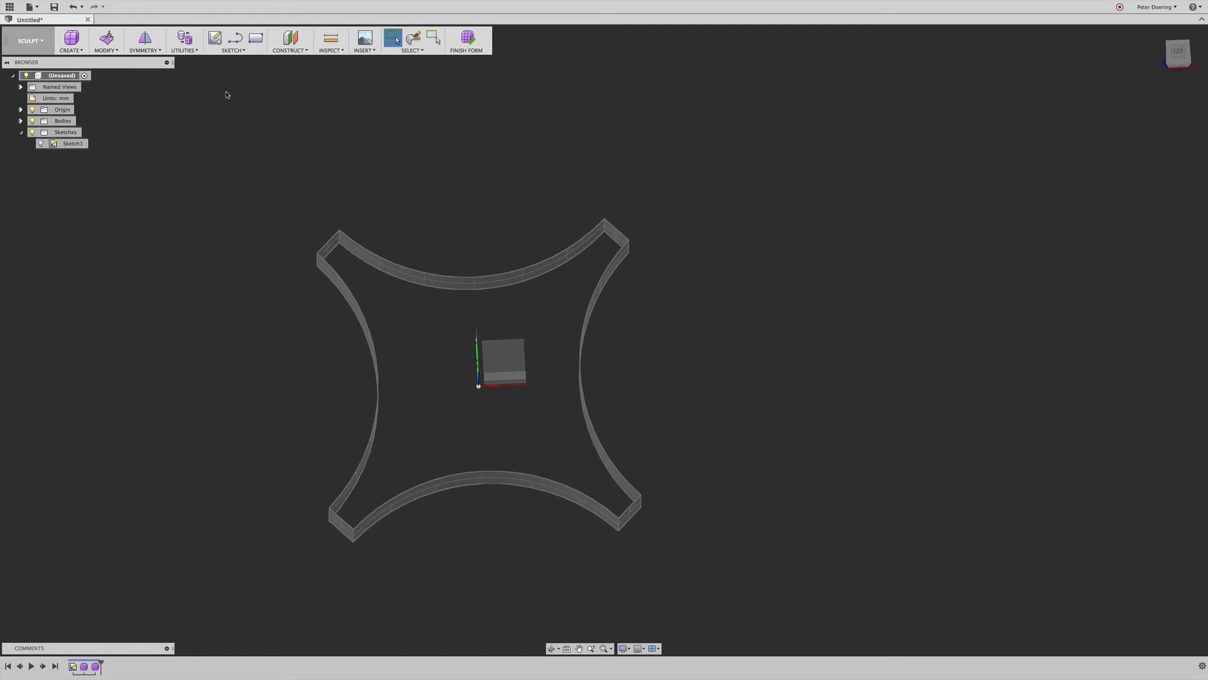
# Step: Bridge the two upper edges on each side of the front-left arm with 2 faces to close its top
pyautogui.click(106, 42)
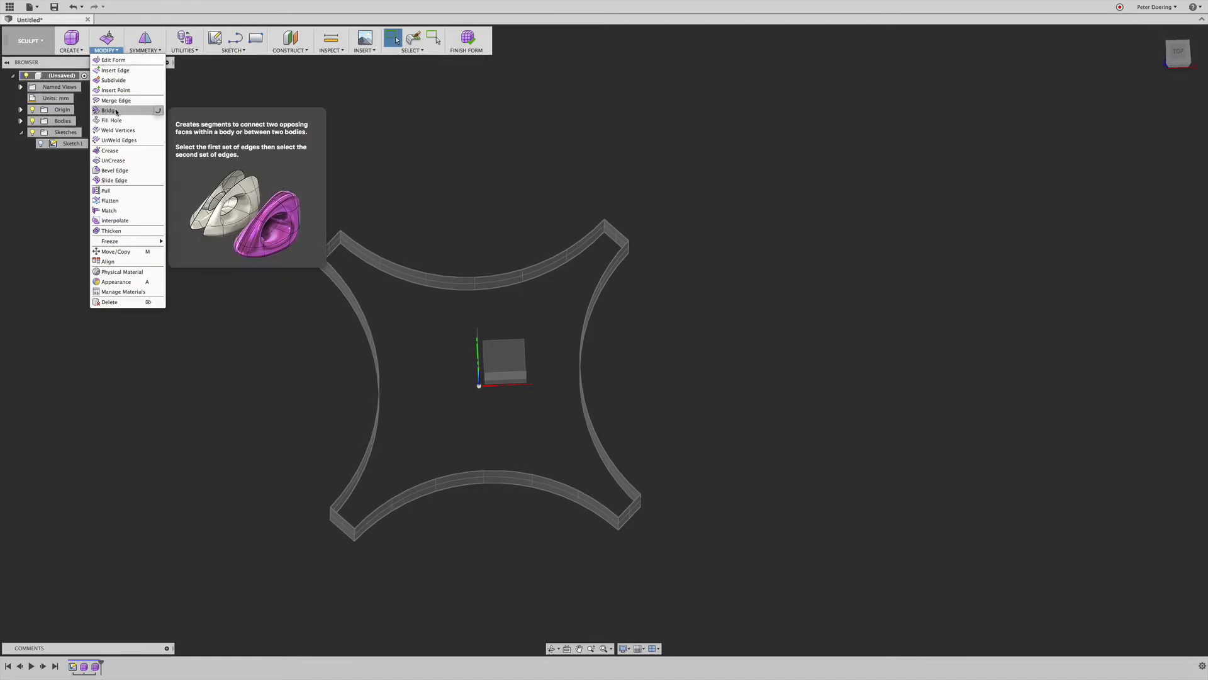
pyautogui.click(116, 112)
pyautogui.keyDown('shift'); pyautogui.moveTo(319, 405); pyautogui.dragTo(356, 458, button='middle'); pyautogui.keyUp('shift')
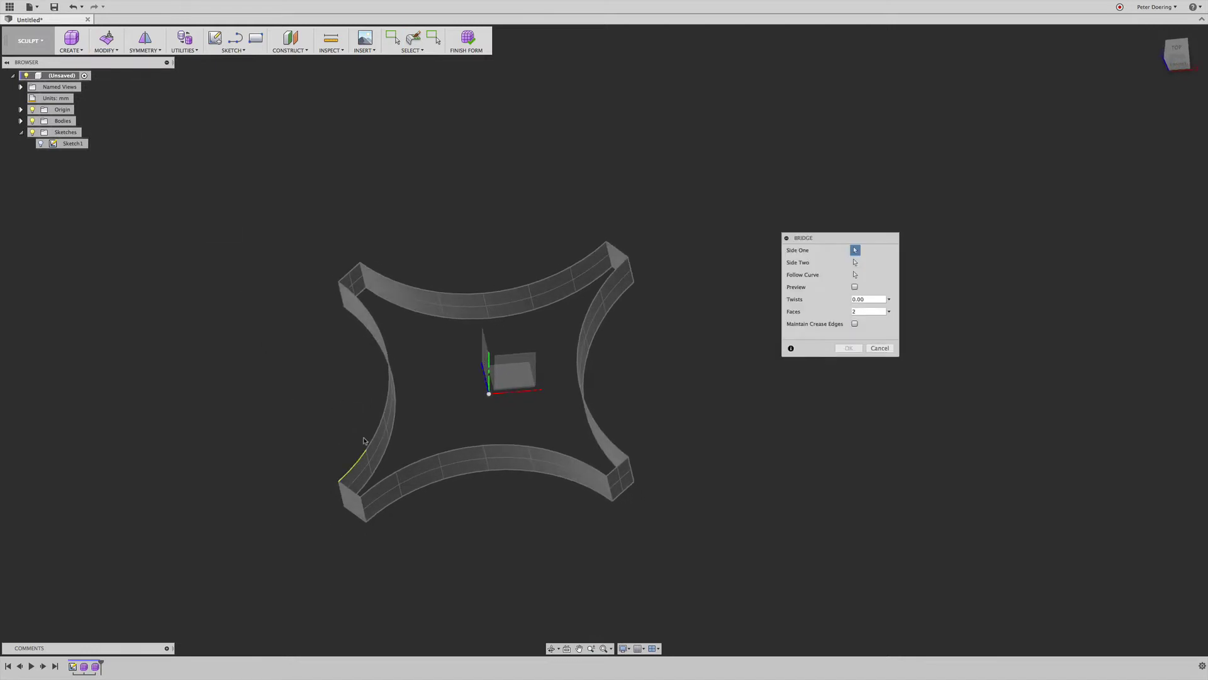
pyautogui.click(375, 433)
pyautogui.click(415, 463)
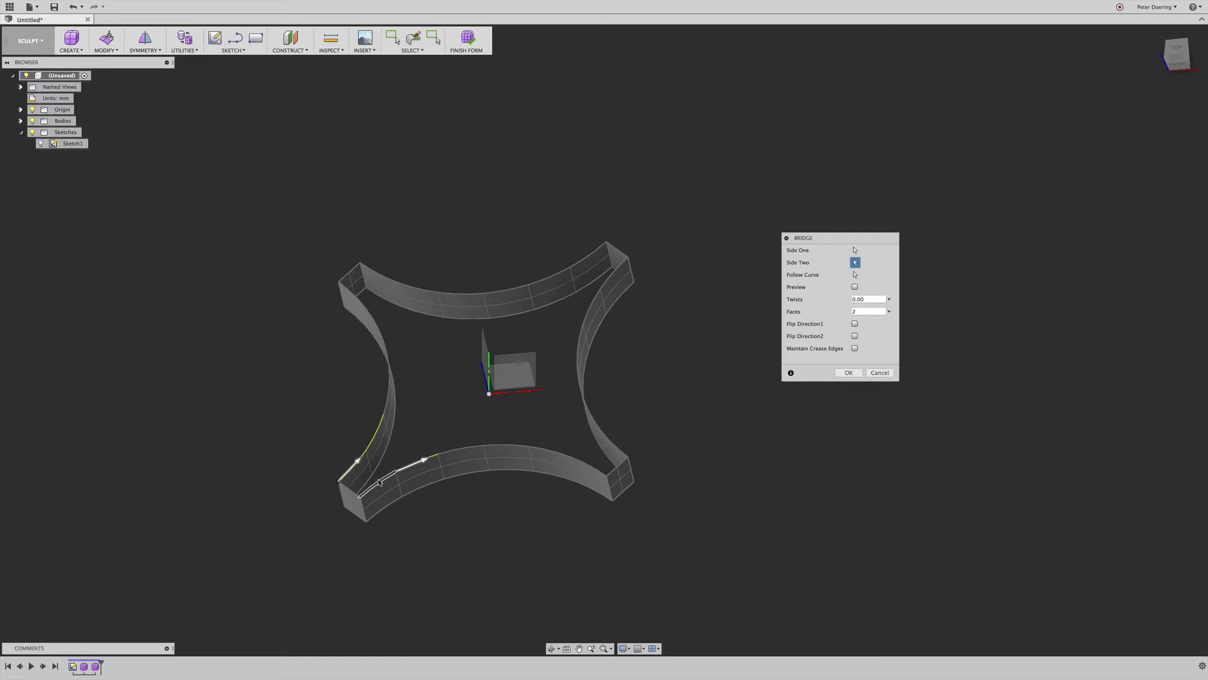
pyautogui.click(379, 482)
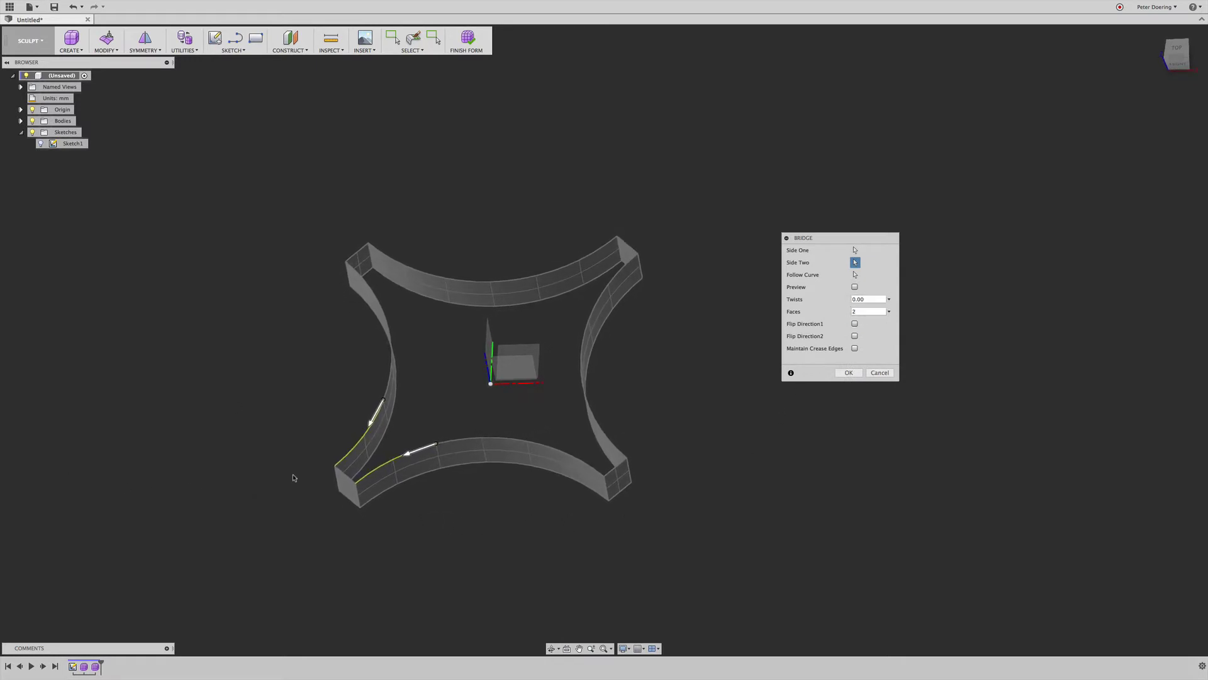
pyautogui.keyDown('shift'); pyautogui.moveTo(312, 479); pyautogui.dragTo(755, 428, button='middle'); pyautogui.keyUp('shift')
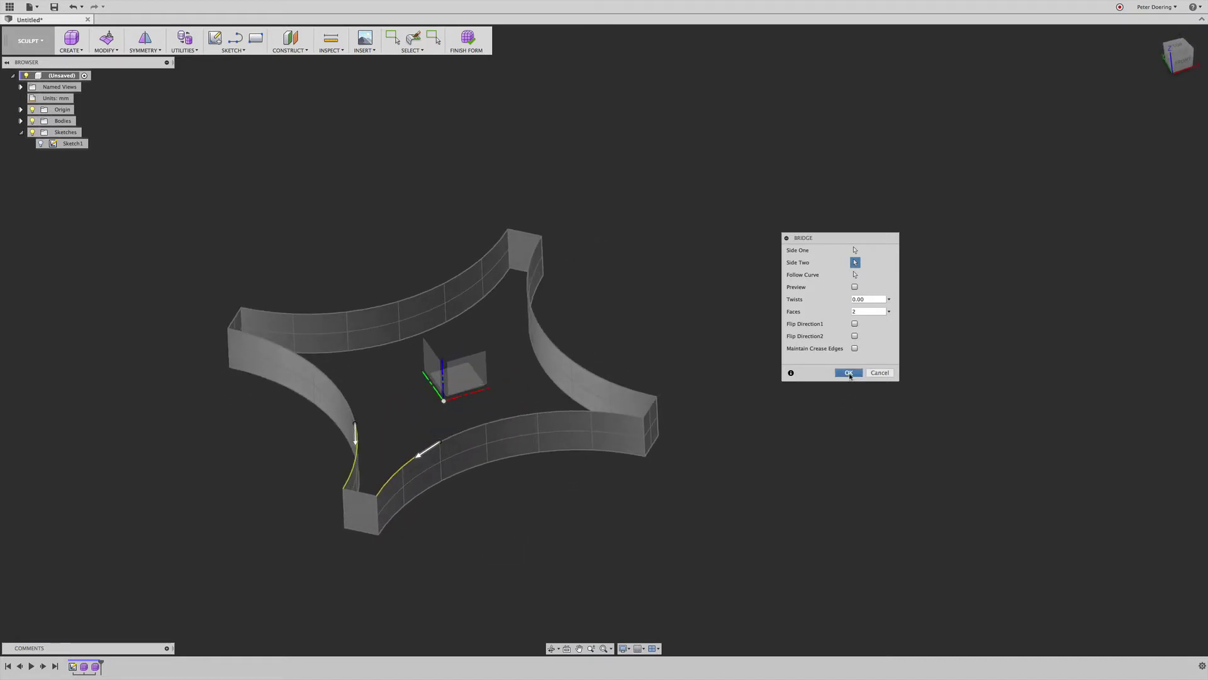
pyautogui.click(848, 372)
# Step: Bridge the matching upper edges on both sides of the rear-left arm with 2 faces to close its top
pyautogui.moveTo(390, 447)
pyautogui.keyDown('shift'); pyautogui.mouseDown(button='middle')
pyautogui.moveTo(480, 531)
pyautogui.moveTo(531, 542)
pyautogui.moveTo(488, 520)
pyautogui.moveTo(450, 536)
pyautogui.moveTo(421, 515)
pyautogui.mouseUp(button='middle'); pyautogui.keyUp('shift')
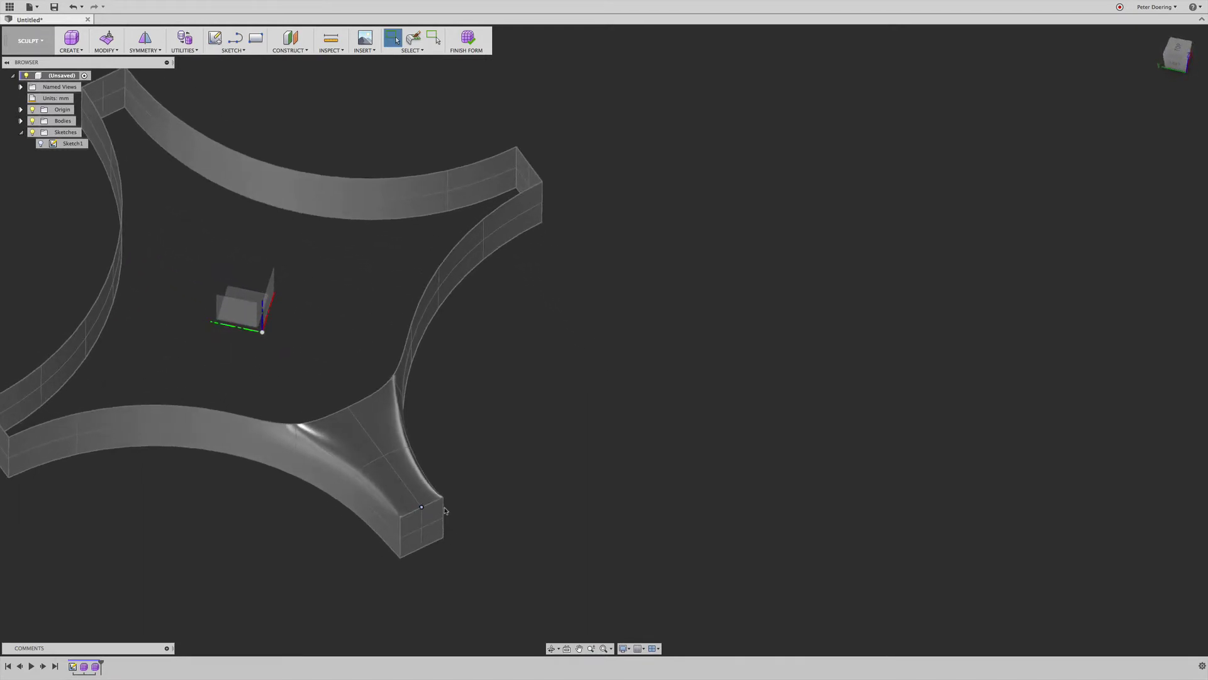
pyautogui.moveTo(0, 0); pyautogui.dragTo(0, 0)
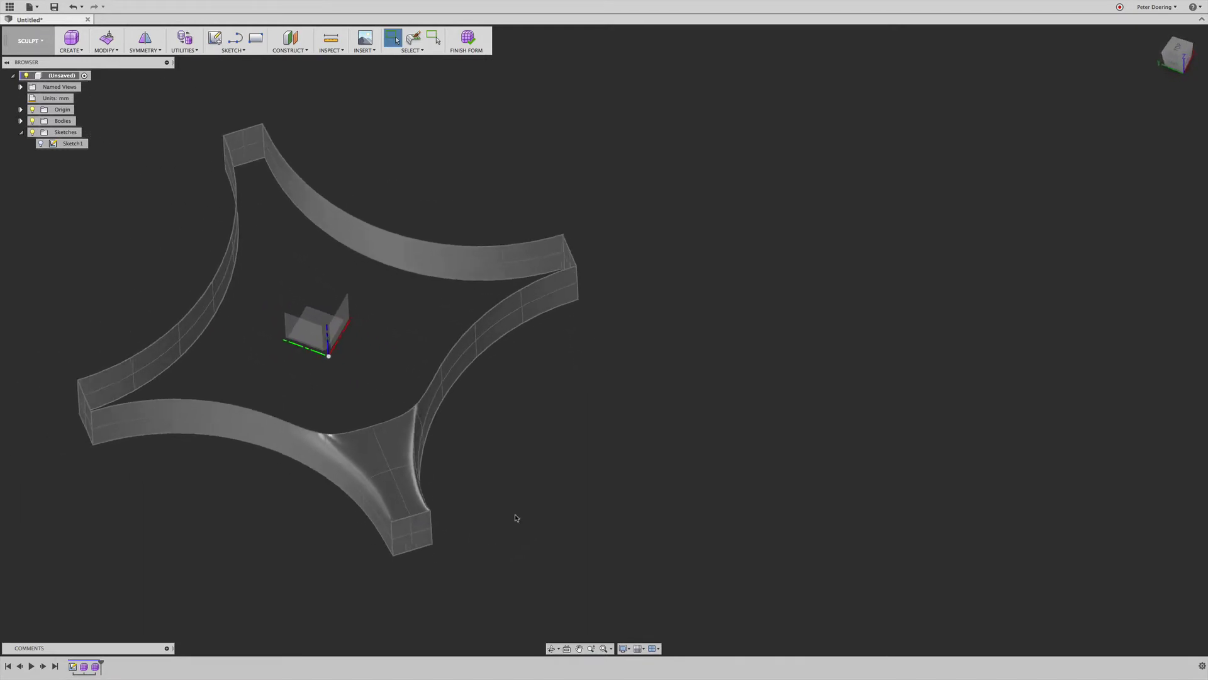
pyautogui.rightClick(743, 294)
pyautogui.click(738, 277)
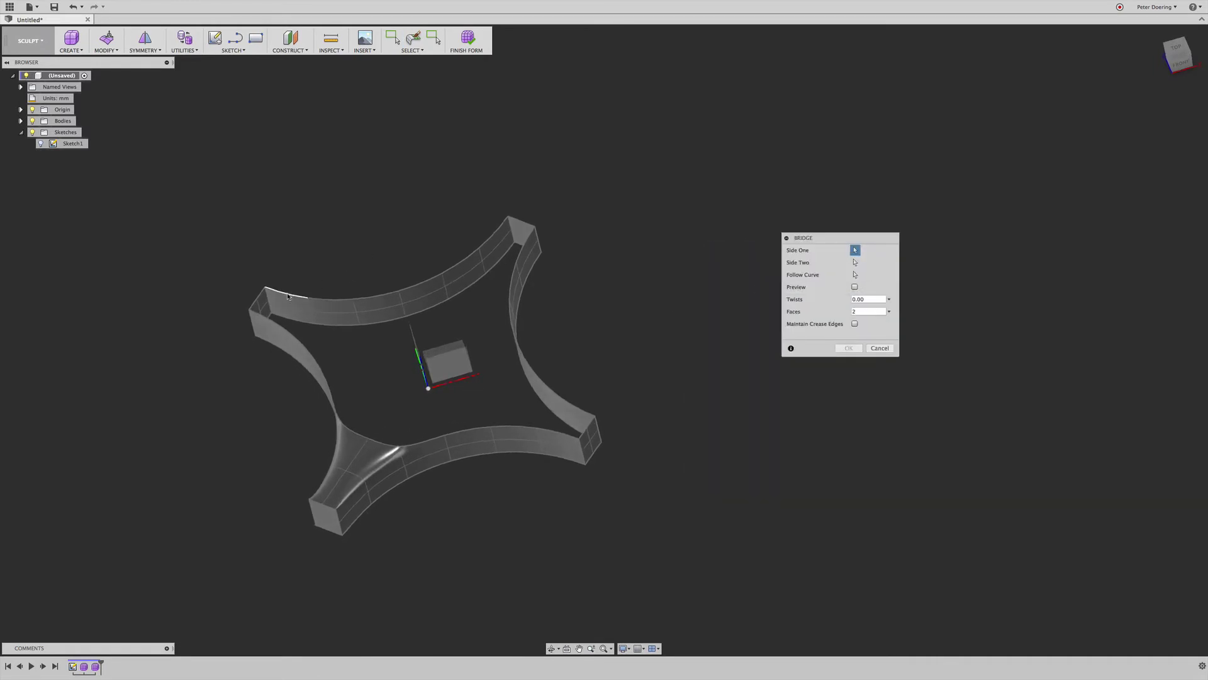
pyautogui.click(287, 294)
pyautogui.click(290, 333)
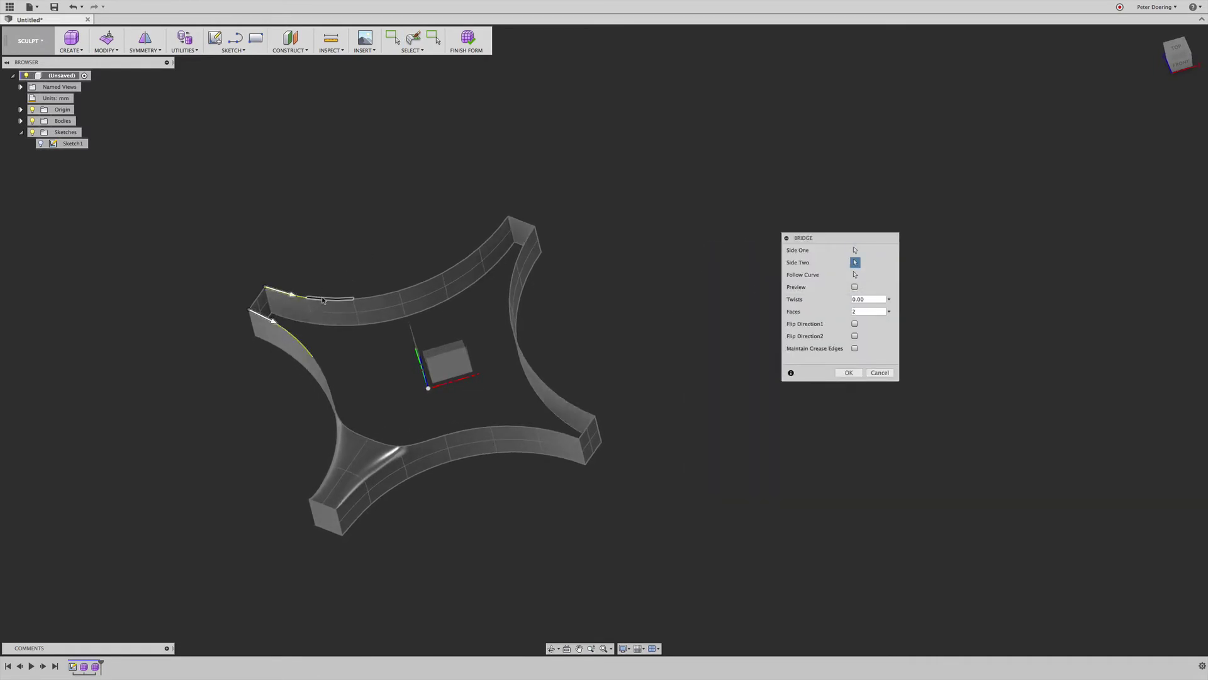
pyautogui.click(848, 373)
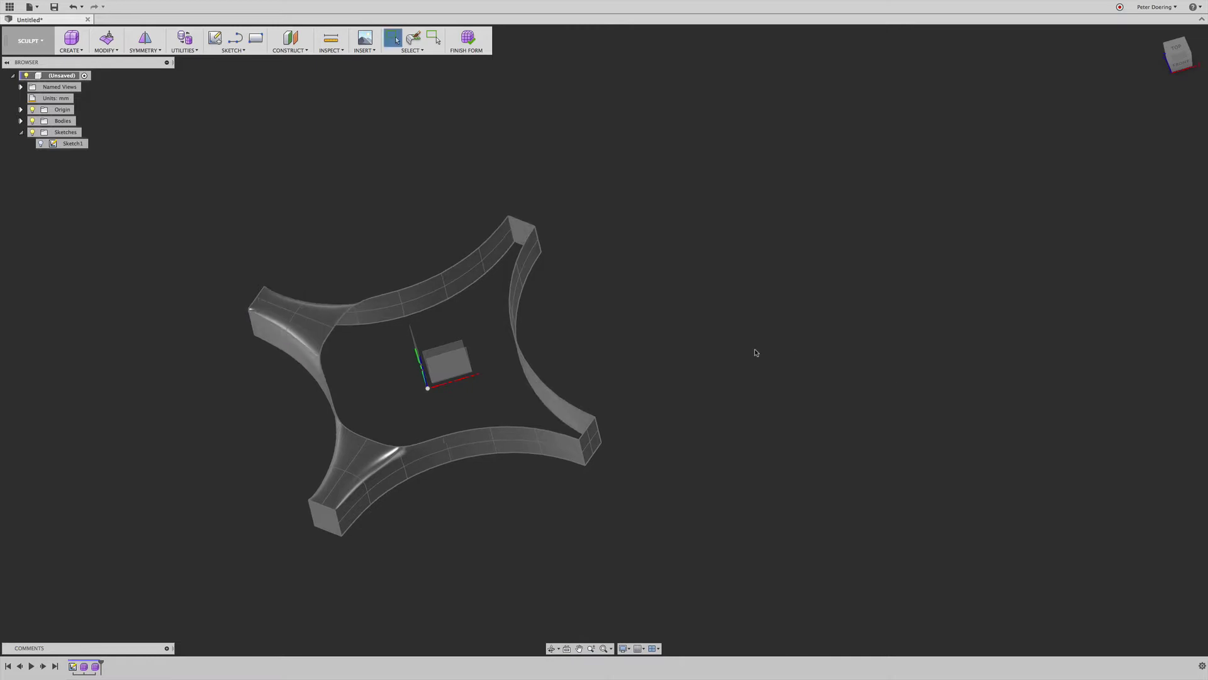
pyautogui.keyDown('shift'); pyautogui.moveTo(747, 355); pyautogui.dragTo(699, 357, button='middle'); pyautogui.keyUp('shift')
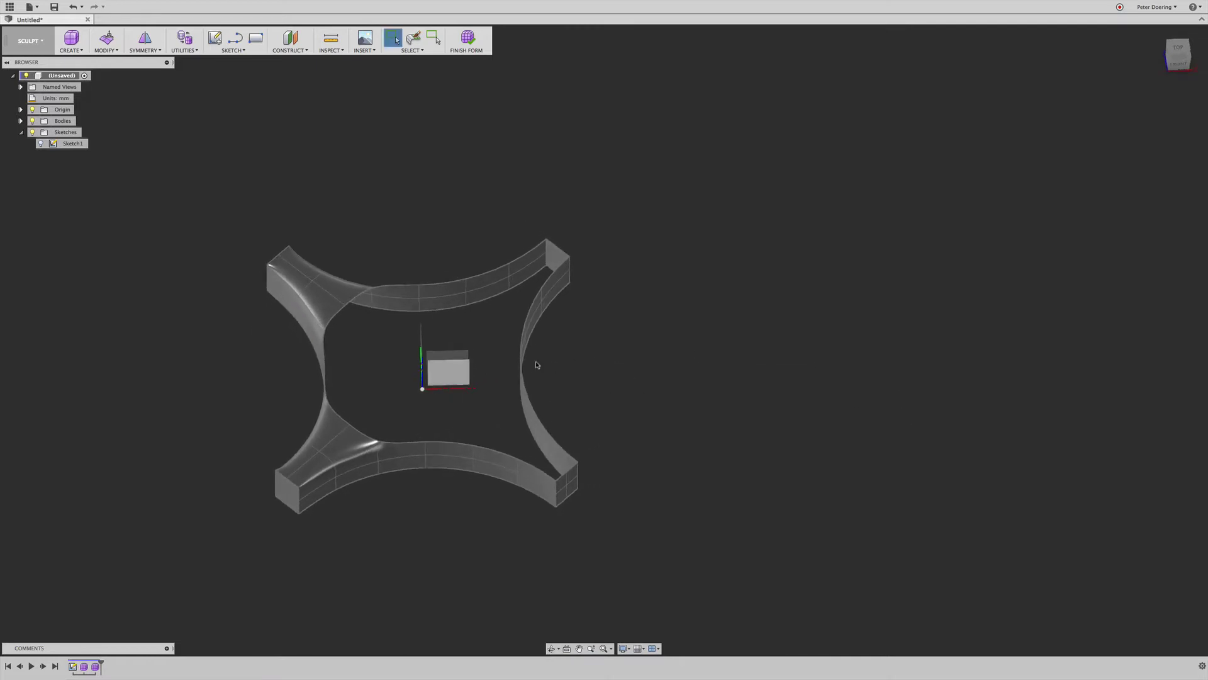
# Step: Bridge the two upper edges on opposite sides of the rear-right arm with 2 faces to close its top
pyautogui.keyDown('shift'); pyautogui.moveTo(556, 271); pyautogui.dragTo(556, 274, button='middle'); pyautogui.keyUp('shift')
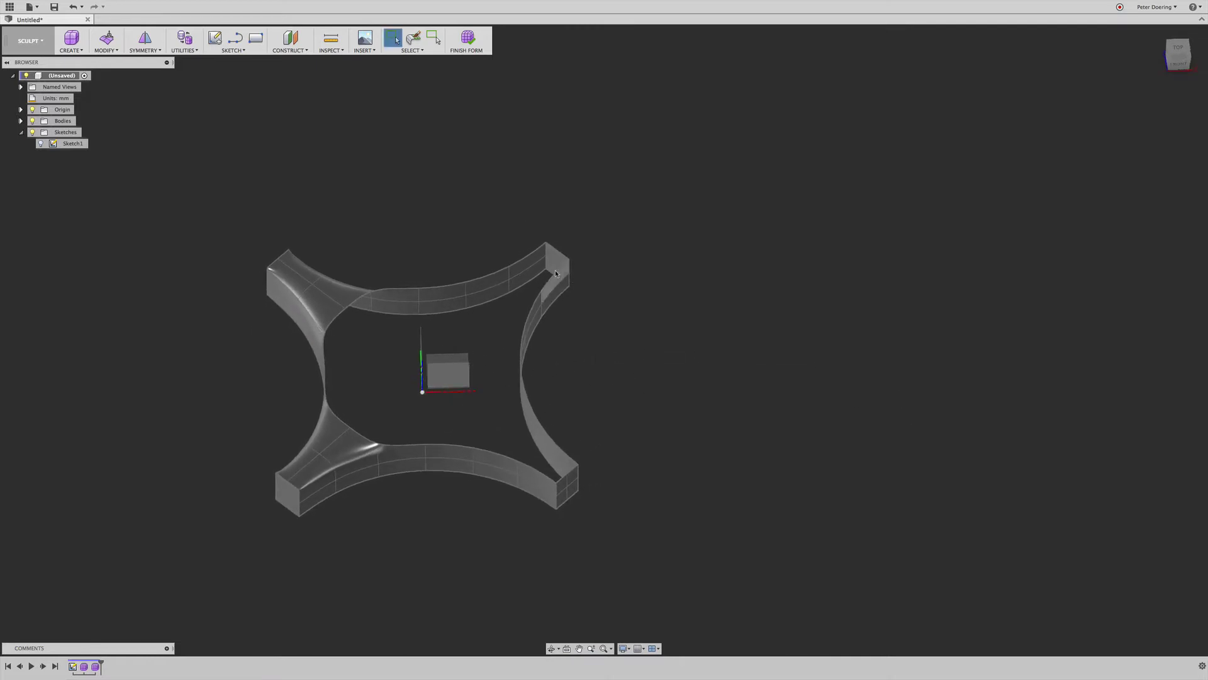
pyautogui.rightClick(931, 399)
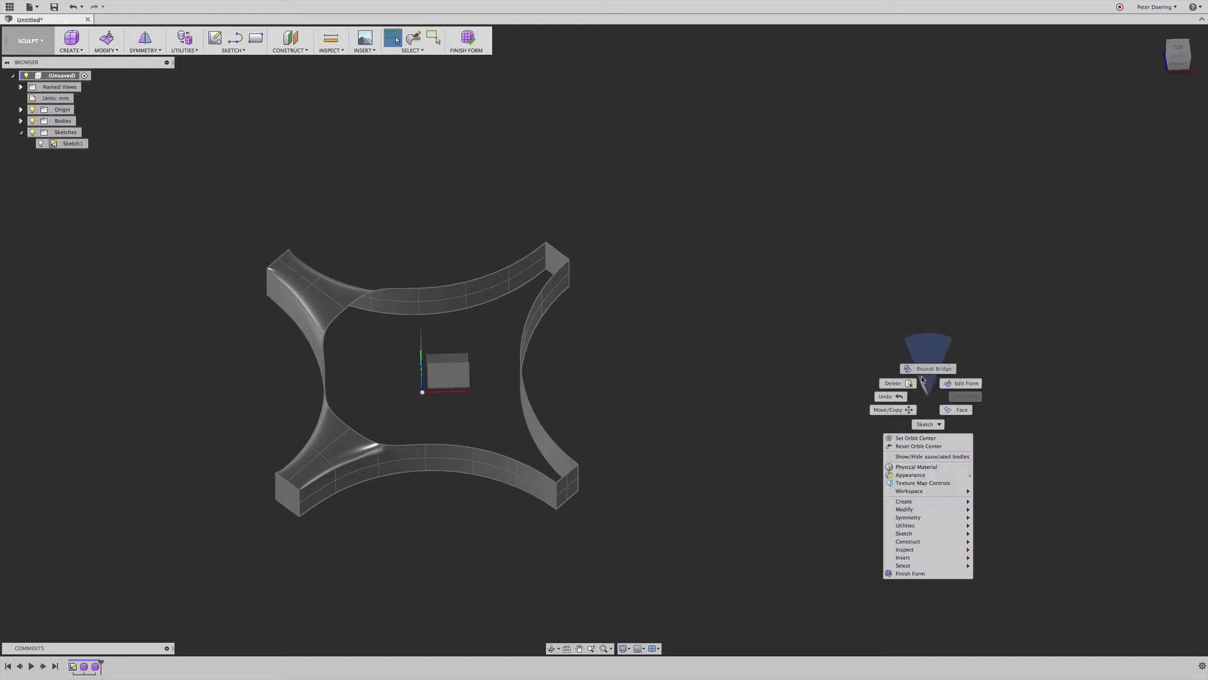
pyautogui.click(929, 351)
pyautogui.click(520, 258)
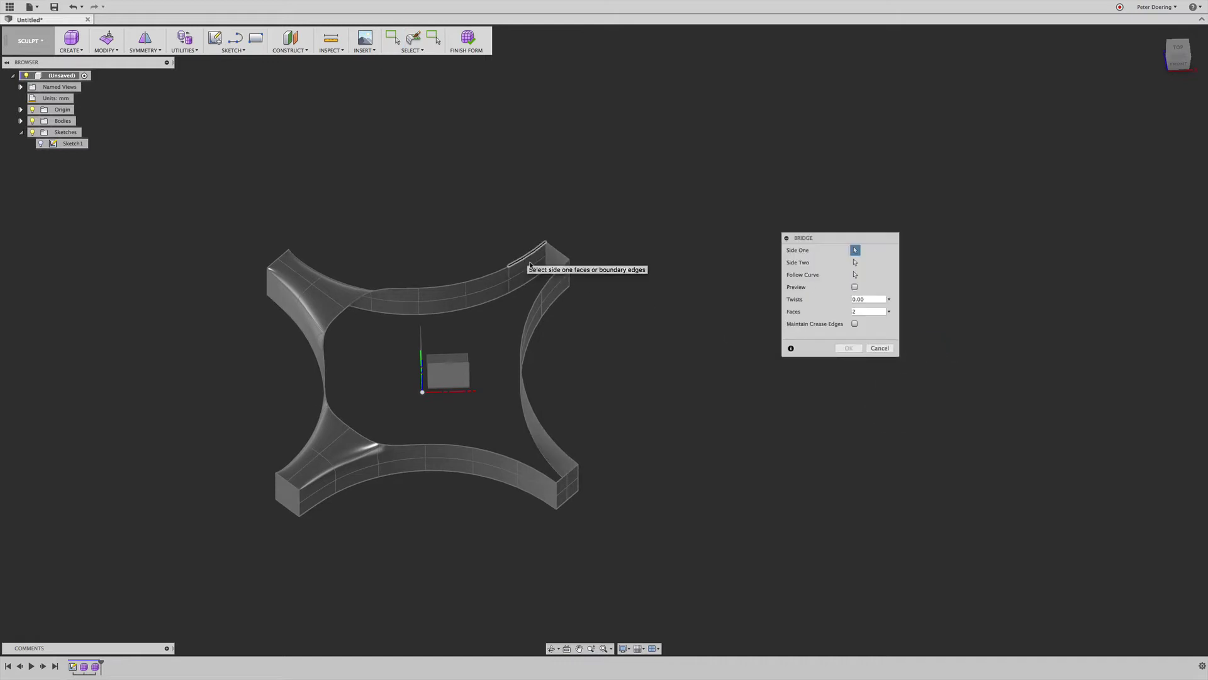
pyautogui.click(552, 278)
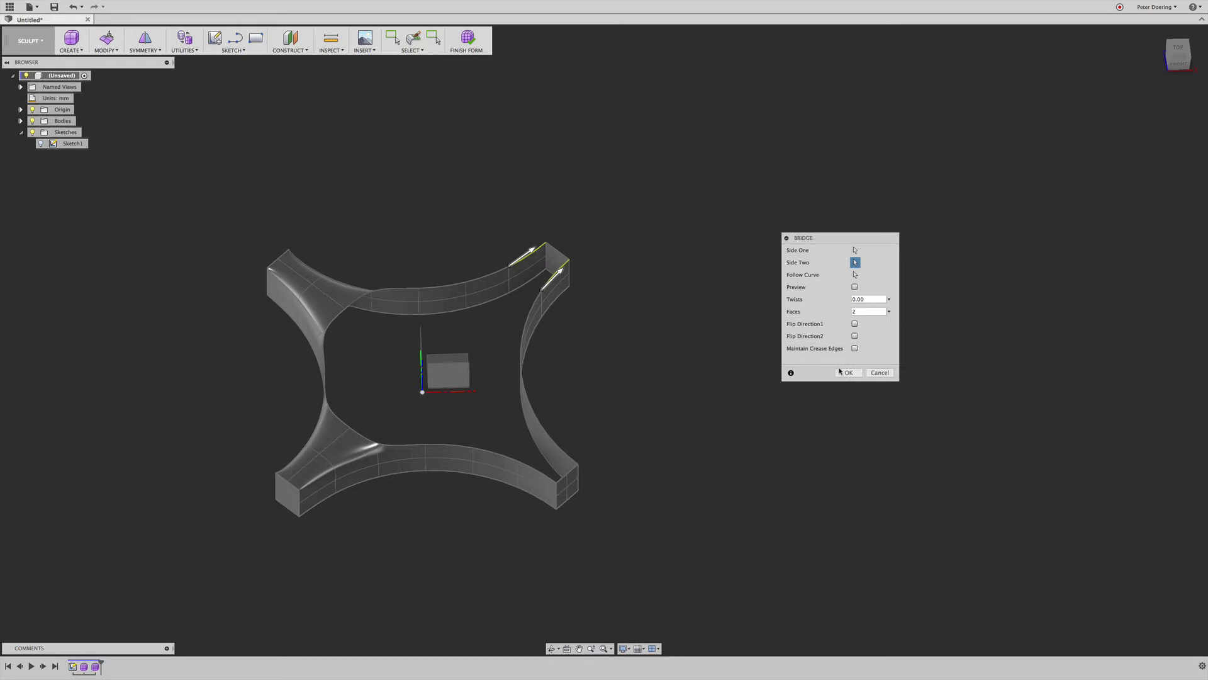
pyautogui.click(844, 372)
# Step: Bridge the matching upper edges on both sides of the front-right arm with 2 faces to close its top
pyautogui.rightClick(788, 314)
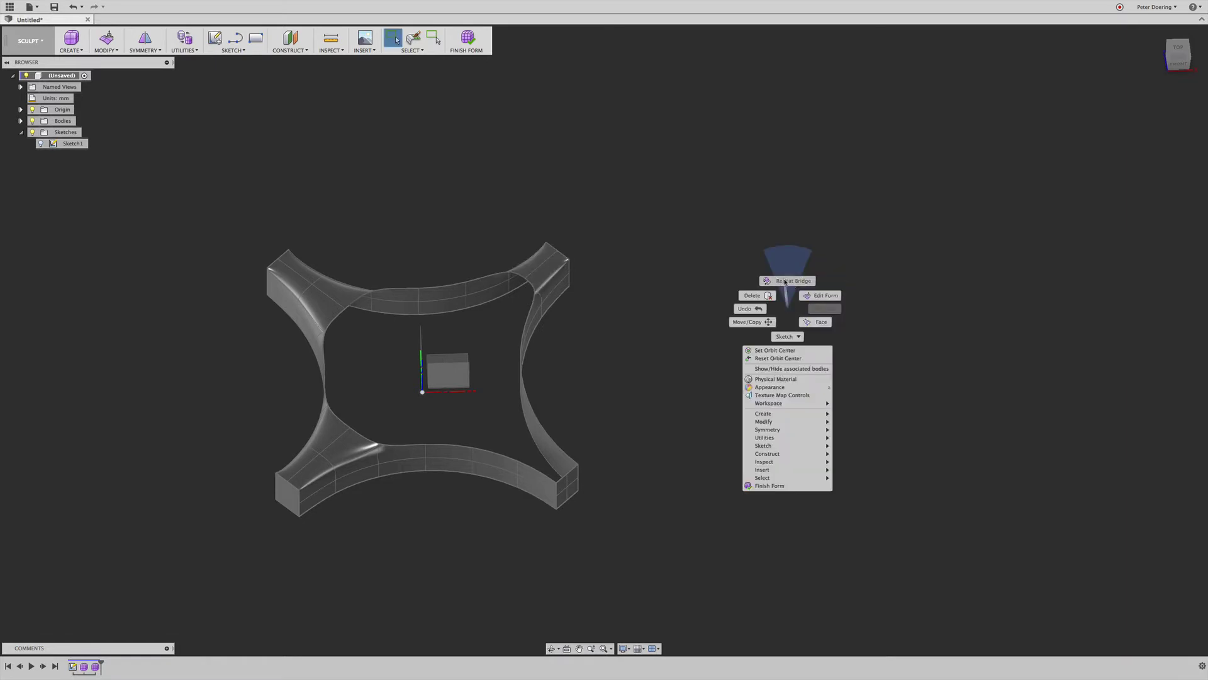
pyautogui.click(788, 269)
pyautogui.click(559, 446)
pyautogui.click(531, 468)
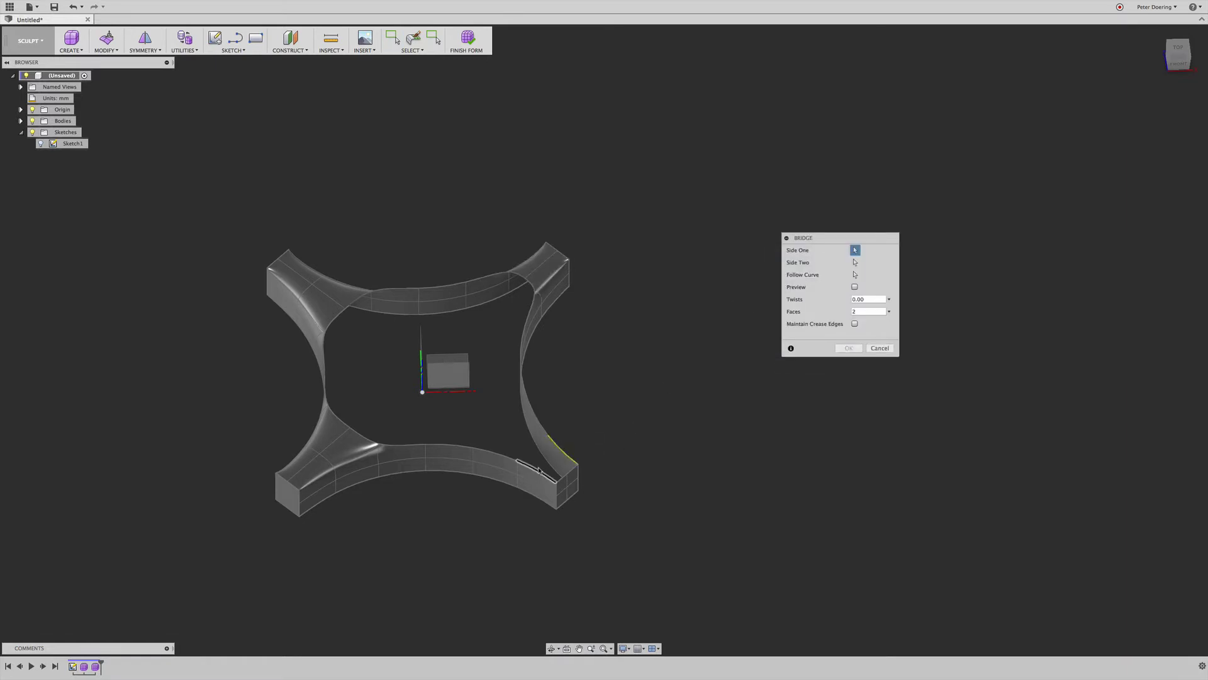
pyautogui.click(847, 373)
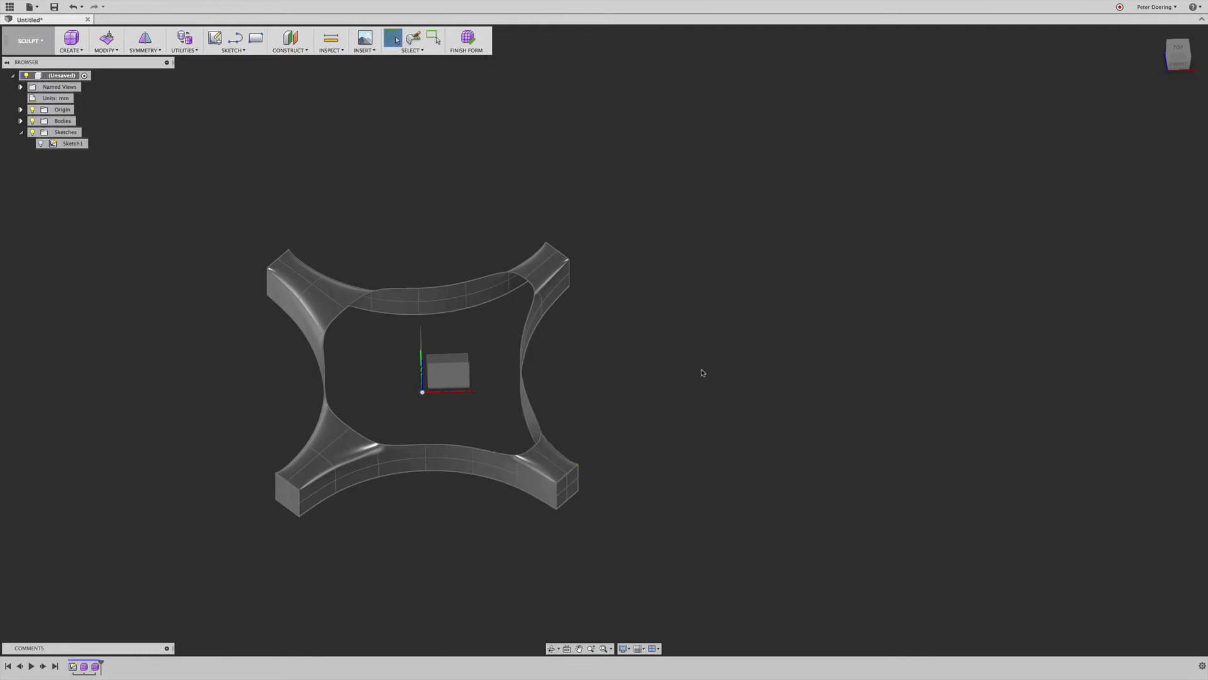
# Step: Weld the loose top middle vertices at the ends of the front-right and front-left arms, using Weld to Tolerance at 0.01 mm
pyautogui.moveTo(704, 371)
pyautogui.keyDown('shift'); pyautogui.mouseDown(button='middle')
pyautogui.moveTo(722, 369)
pyautogui.moveTo(593, 516)
pyautogui.moveTo(547, 498)
pyautogui.mouseUp(button='middle'); pyautogui.keyUp('shift')
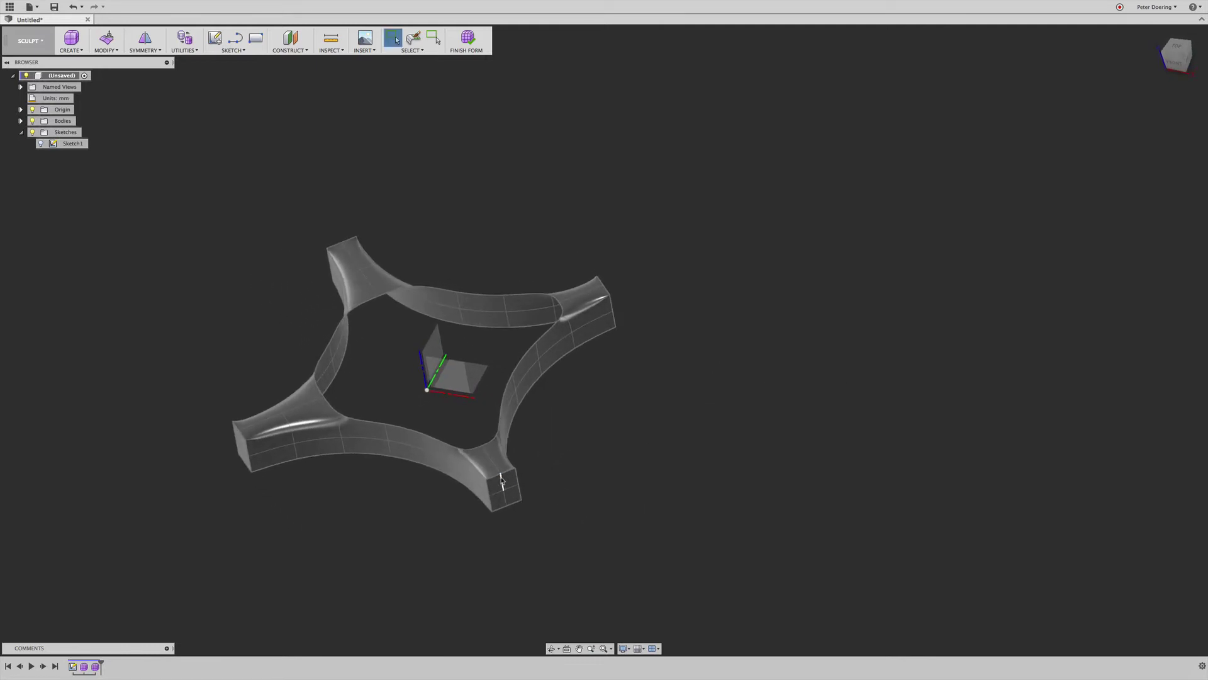
pyautogui.scroll(3, 500, 474)
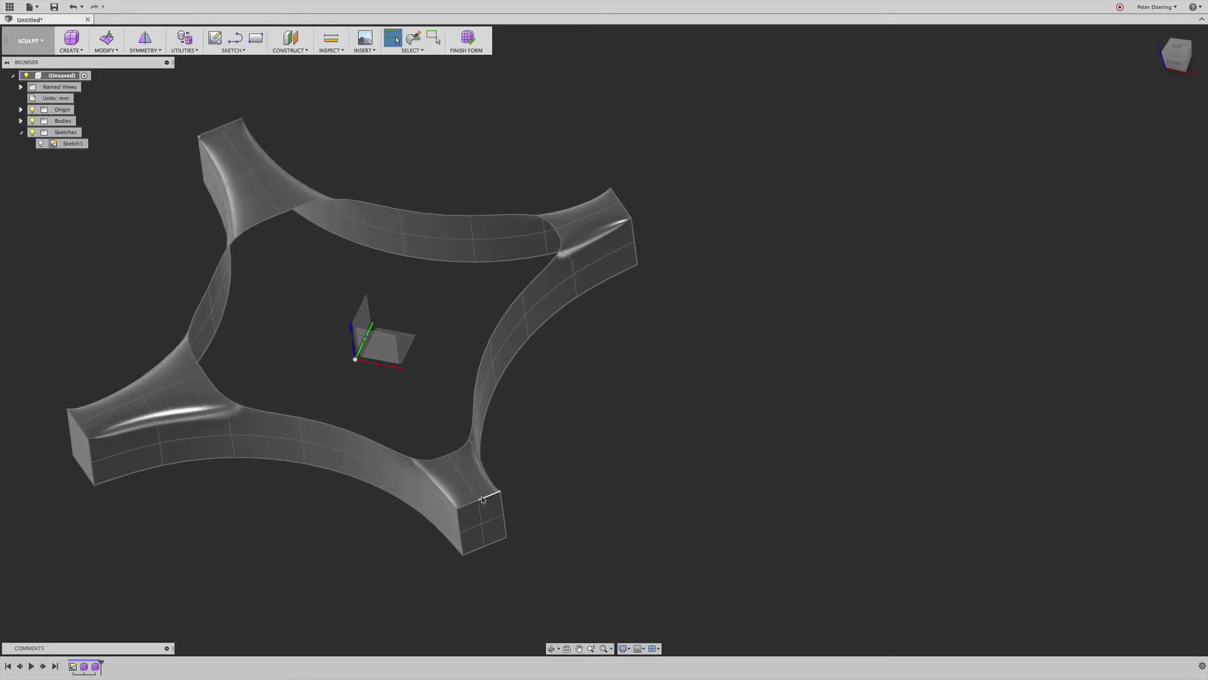
pyautogui.scroll(-2, 481, 503)
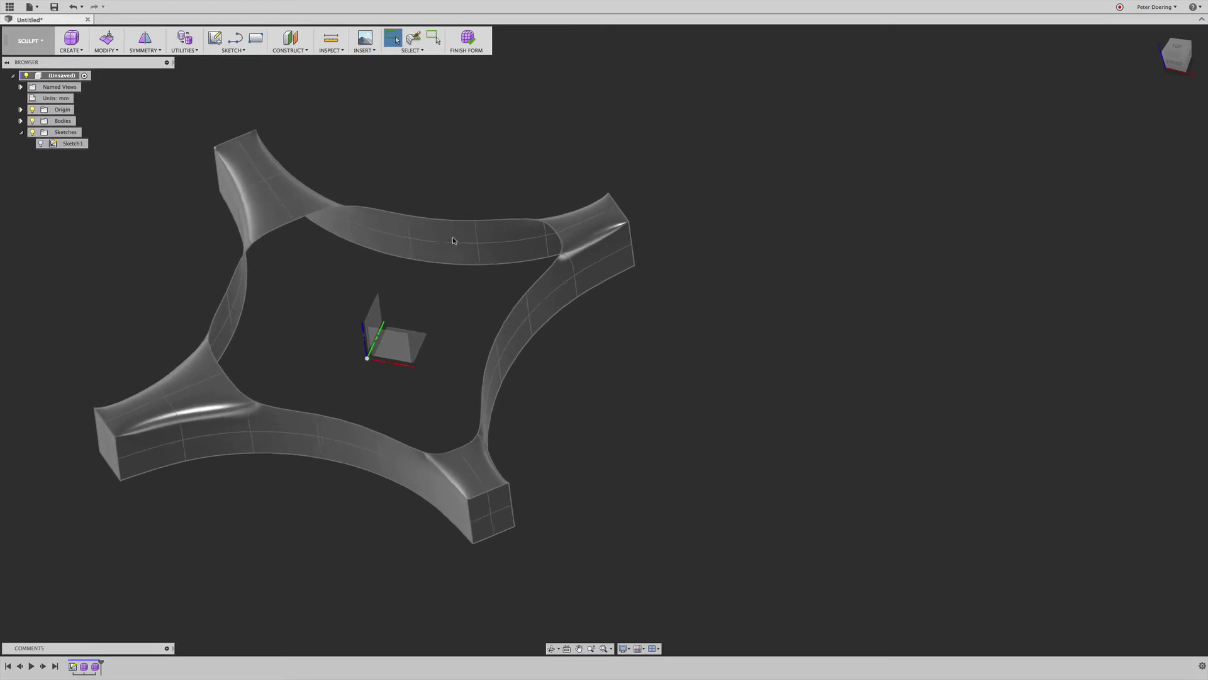
pyautogui.click(105, 50)
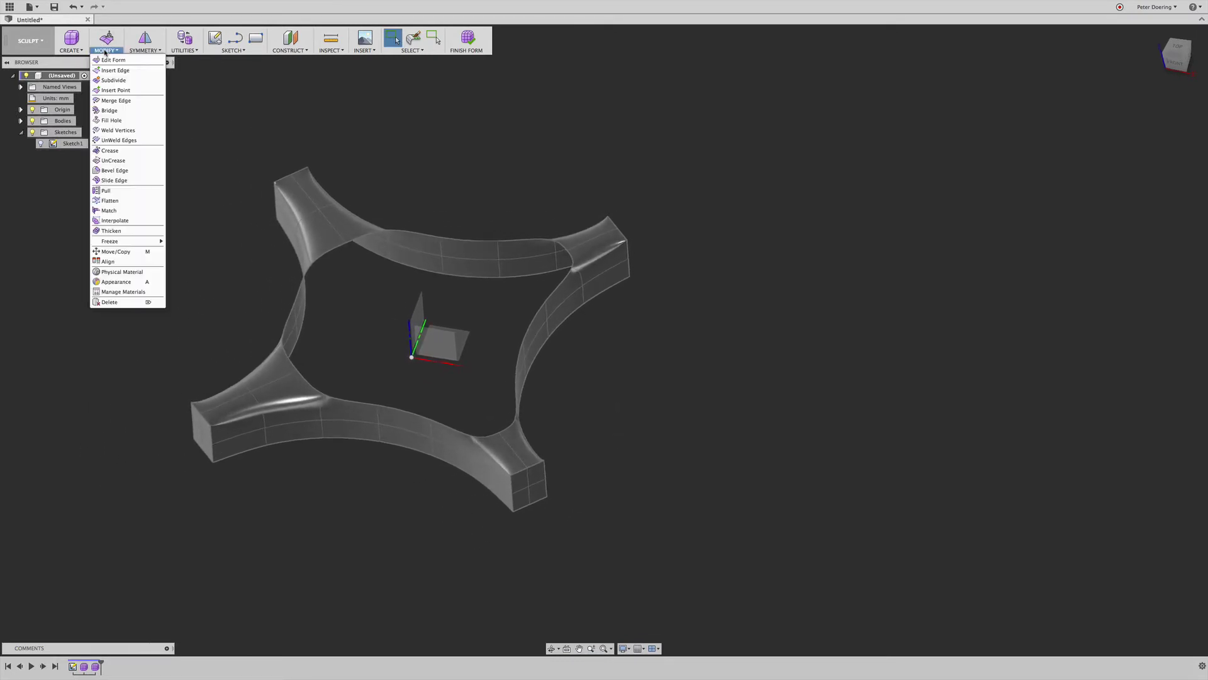
pyautogui.click(118, 129)
pyautogui.scroll(3, 564, 405)
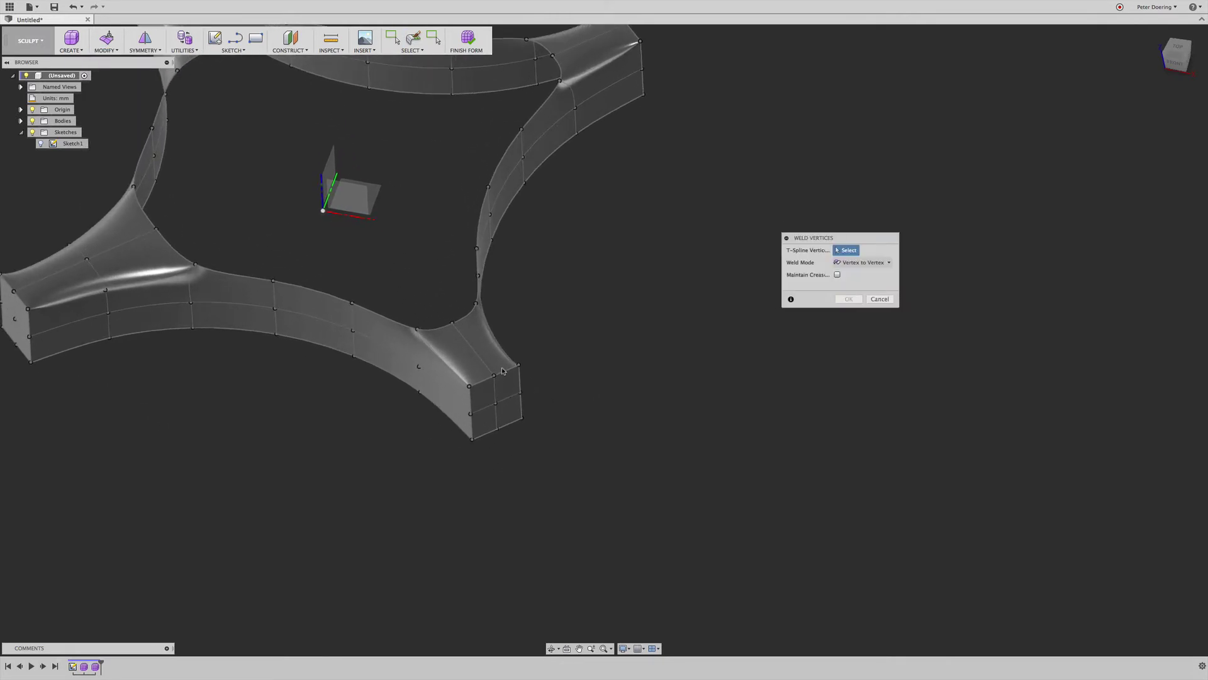
pyautogui.click(494, 377)
pyautogui.keyDown('shift'); pyautogui.moveTo(490, 386); pyautogui.dragTo(434, 477, button='middle'); pyautogui.keyUp('shift')
pyautogui.click(428, 483)
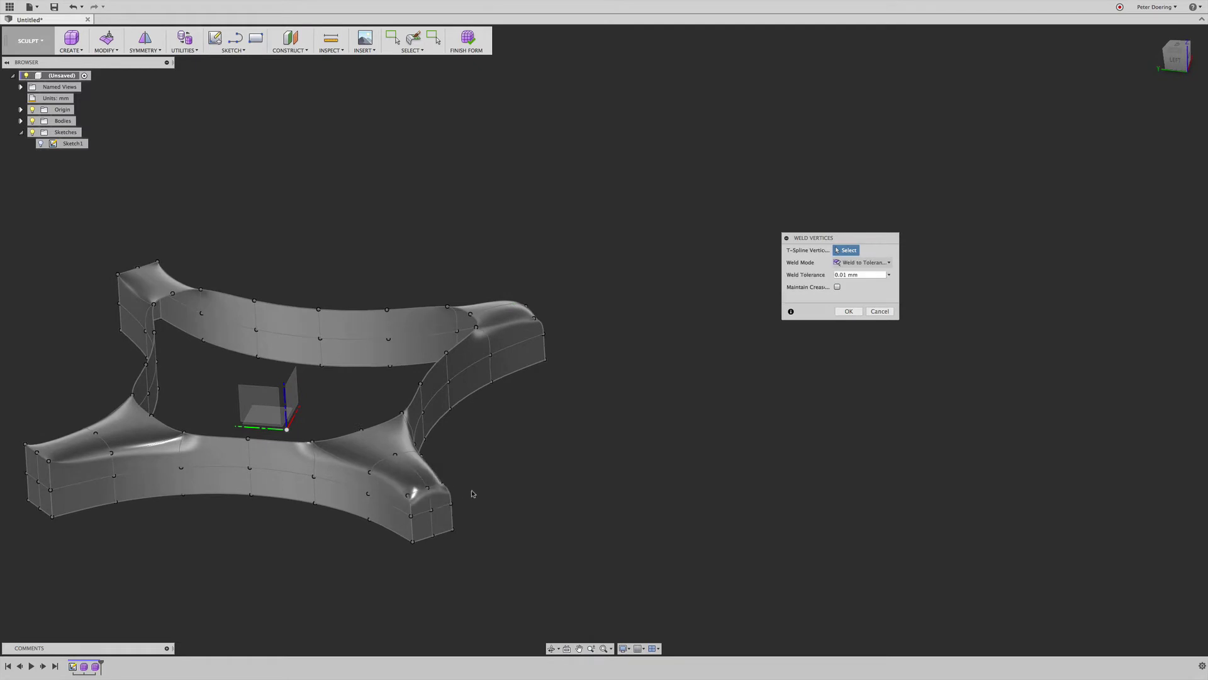
pyautogui.keyDown('shift'); pyautogui.moveTo(701, 384); pyautogui.dragTo(758, 354, button='middle'); pyautogui.keyUp('shift')
pyautogui.click(847, 311)
# Step: Test whether the top middle vertex at the rear-left arm's end is joined by lowering it about 2.77 mm, and cancel the edit
pyautogui.rightClick(746, 320)
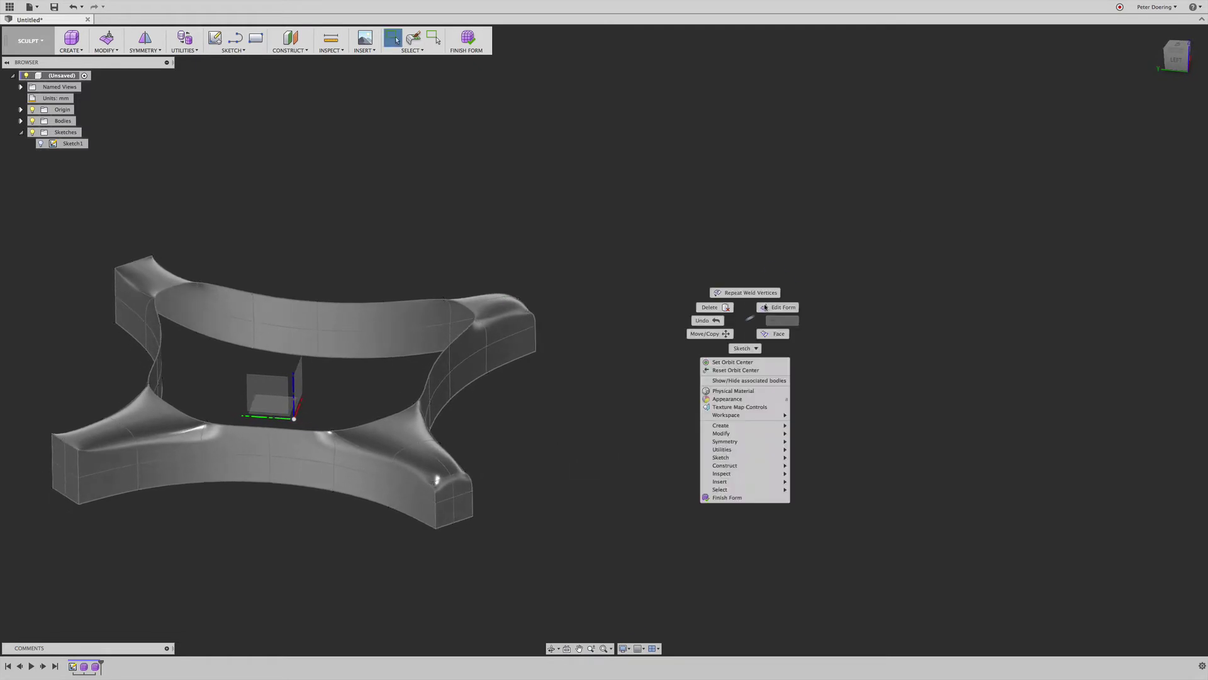
pyautogui.click(776, 307)
pyautogui.keyDown('shift'); pyautogui.moveTo(664, 450); pyautogui.dragTo(469, 471, button='middle'); pyautogui.keyUp('shift')
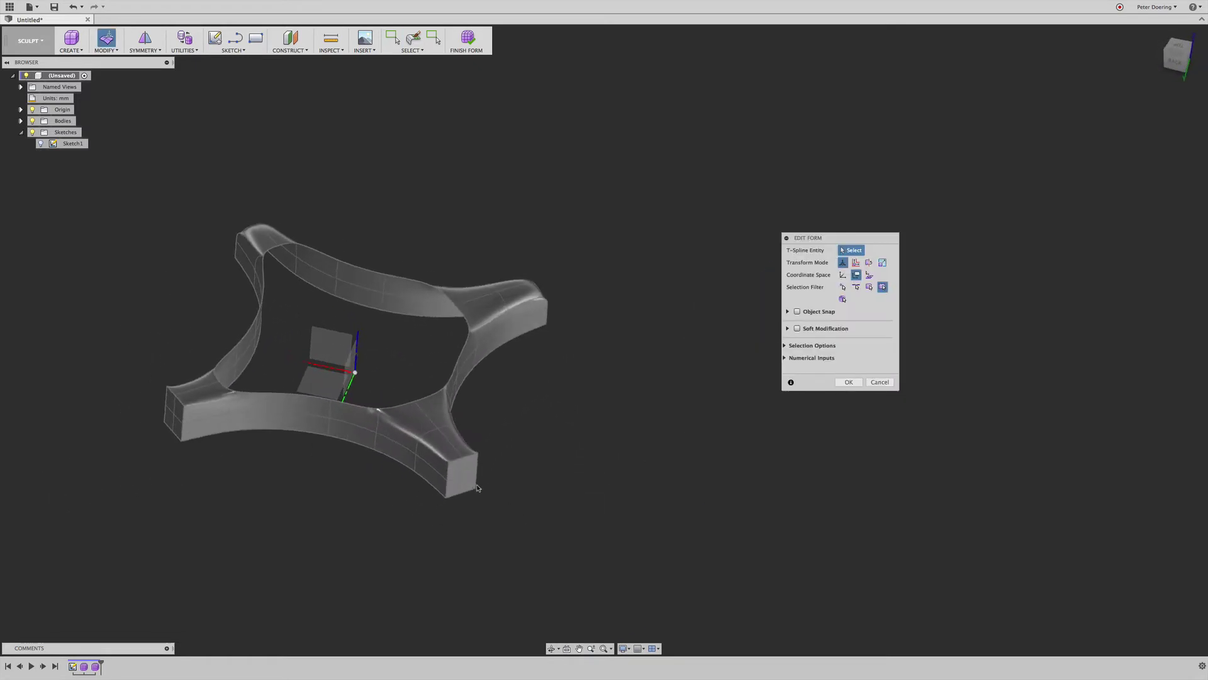
pyautogui.click(464, 459)
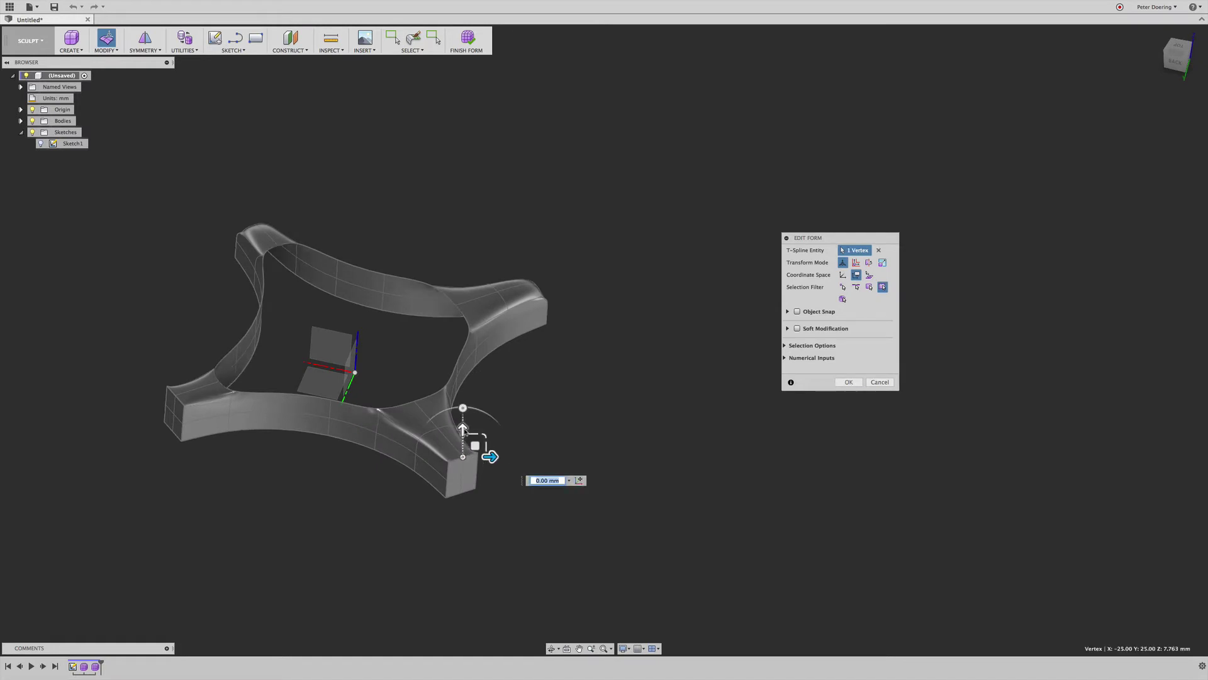
pyautogui.moveTo(463, 431); pyautogui.dragTo(464, 447)
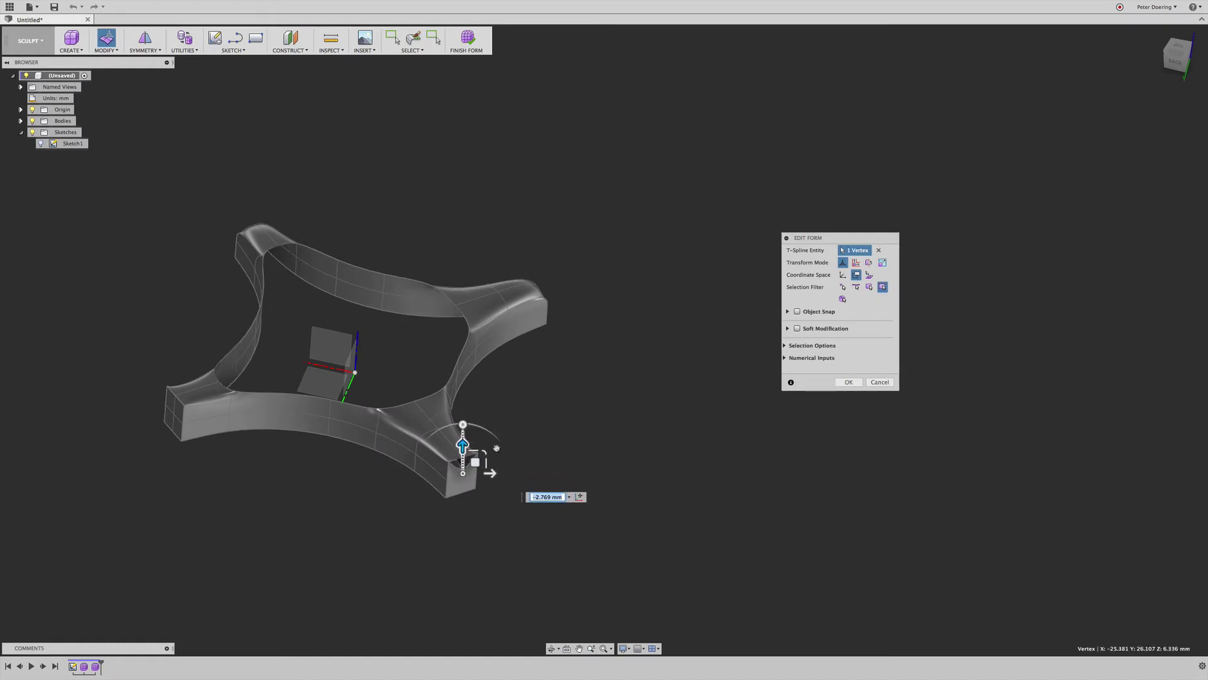
pyautogui.click(879, 382)
# Step: Weld the loose top middle vertices at the ends of the rear-left and rear-right arms, using Weld to Tolerance at 0.01 mm
pyautogui.keyDown('shift'); pyautogui.moveTo(753, 380); pyautogui.dragTo(593, 250, button='middle'); pyautogui.keyUp('shift')
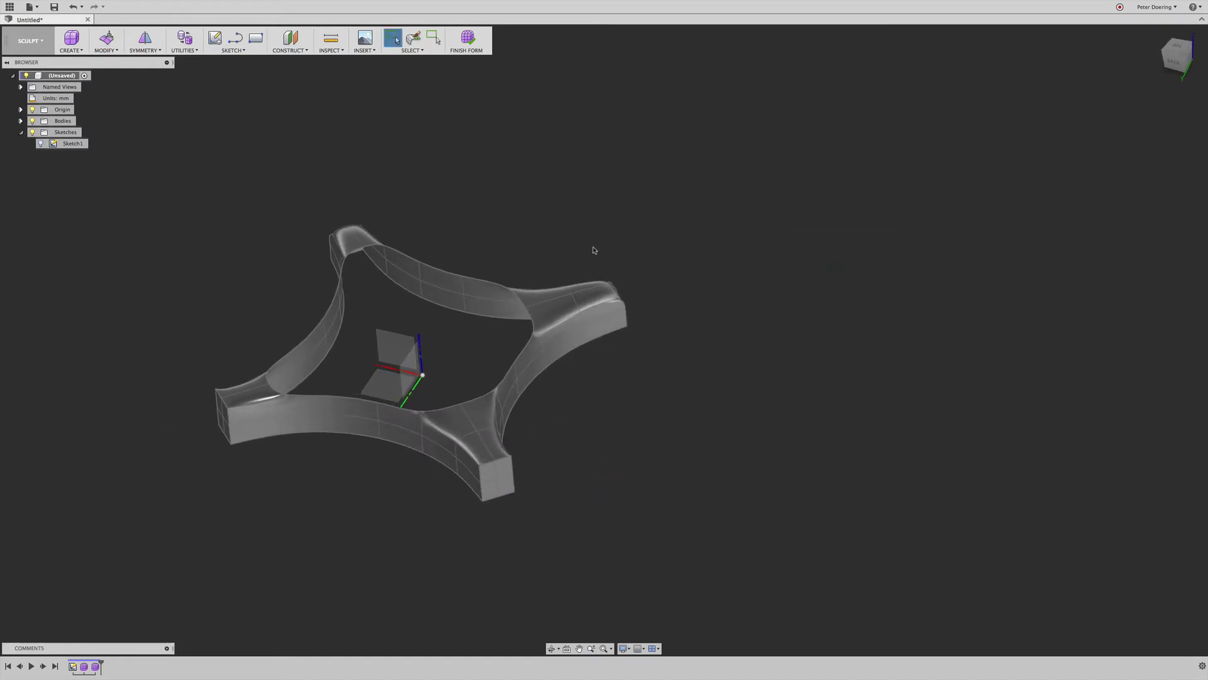
pyautogui.click(105, 44)
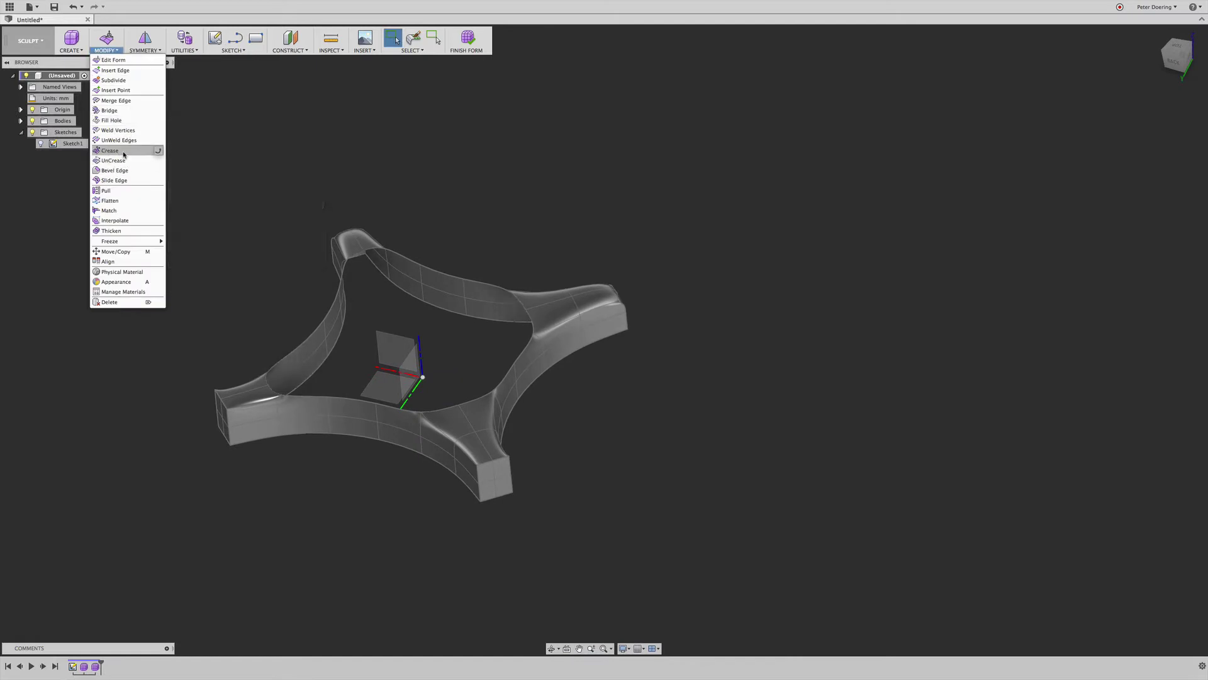
pyautogui.click(118, 130)
pyautogui.scroll(3, 677, 444)
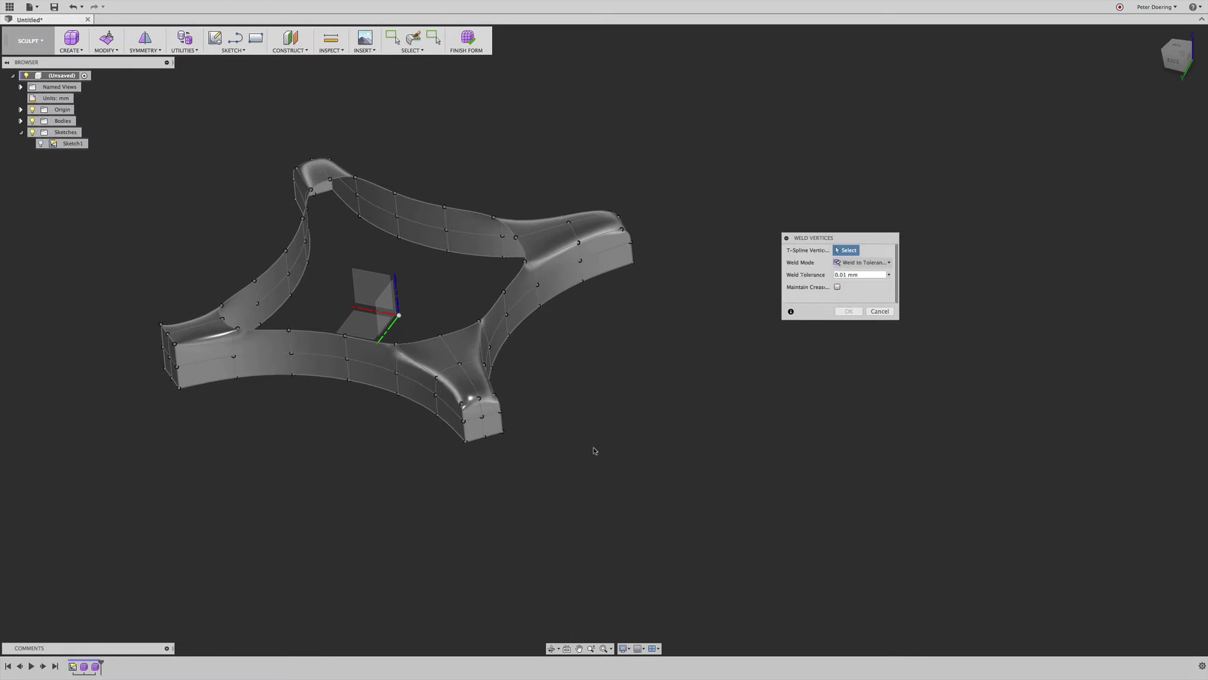
pyautogui.keyDown('shift'); pyautogui.moveTo(596, 450); pyautogui.dragTo(372, 387, button='middle'); pyautogui.keyUp('shift')
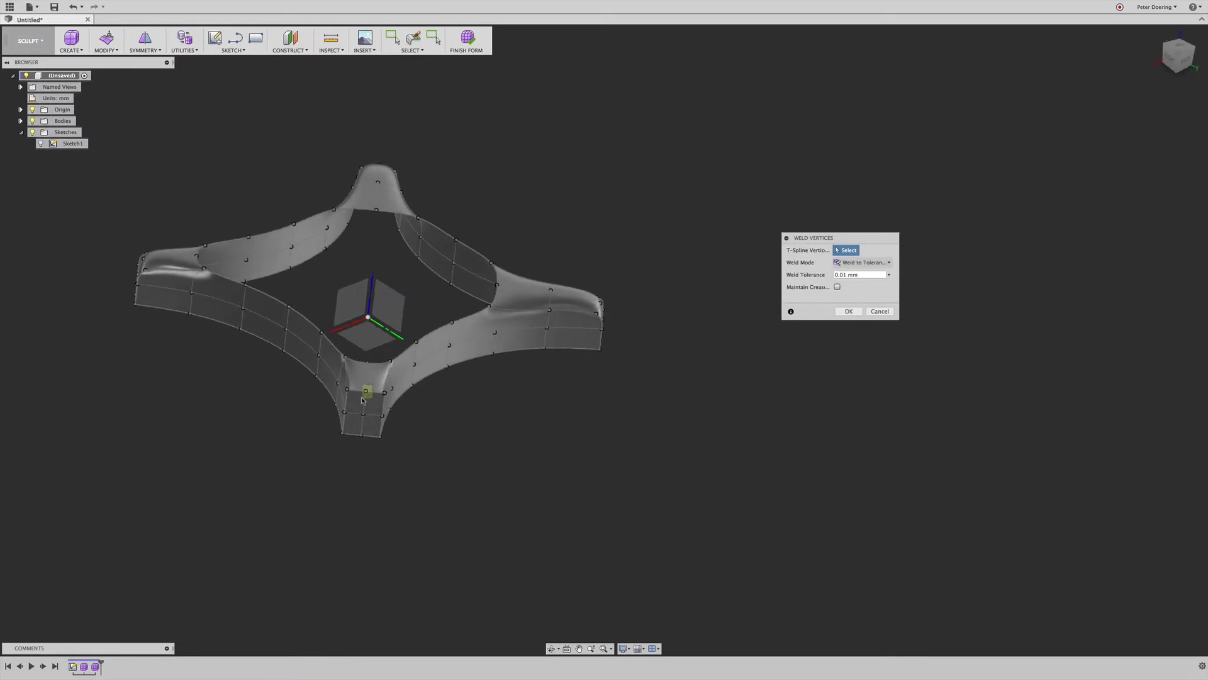
pyautogui.click(845, 313)
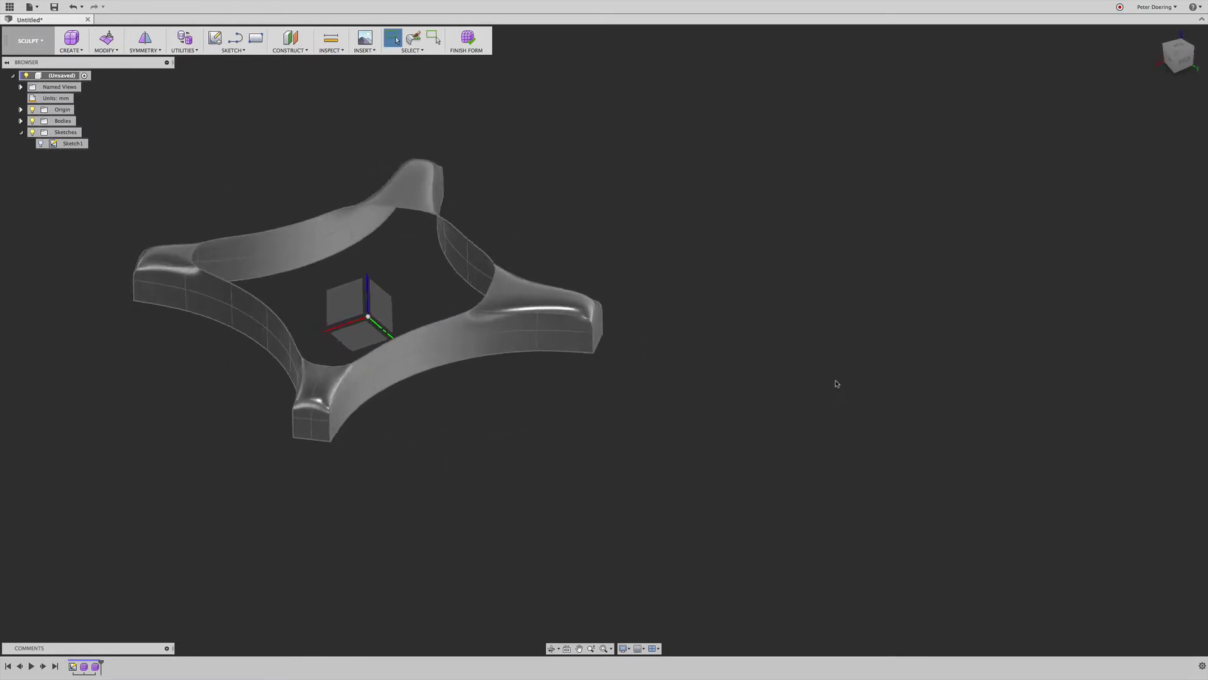
pyautogui.keyDown('shift'); pyautogui.moveTo(539, 495); pyautogui.dragTo(571, 506, button='middle'); pyautogui.keyUp('shift')
pyautogui.moveTo(504, 470)
pyautogui.keyDown('shift'); pyautogui.mouseDown(button='middle')
pyautogui.moveTo(615, 485)
pyautogui.moveTo(422, 426)
pyautogui.moveTo(453, 419)
pyautogui.moveTo(579, 447)
pyautogui.moveTo(543, 485)
pyautogui.moveTo(542, 469)
pyautogui.moveTo(439, 456)
pyautogui.mouseUp(button='middle'); pyautogui.keyUp('shift')
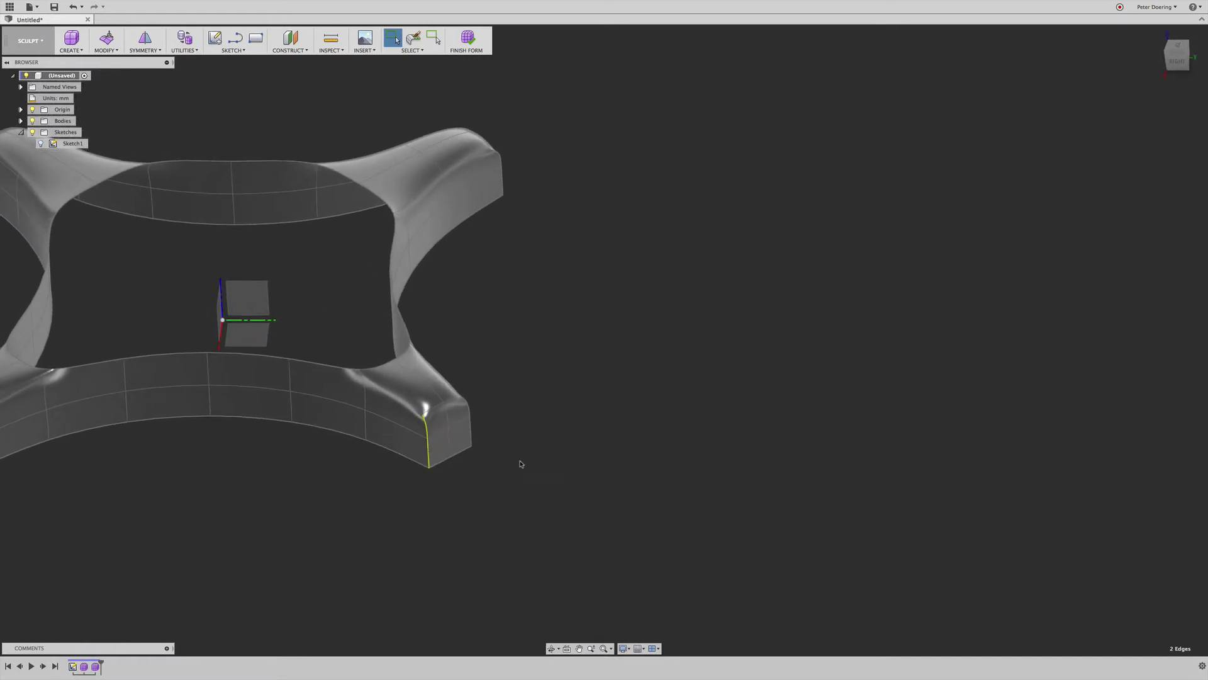
pyautogui.scroll(5, 459, 489)
pyautogui.scroll(1, 450, 566)
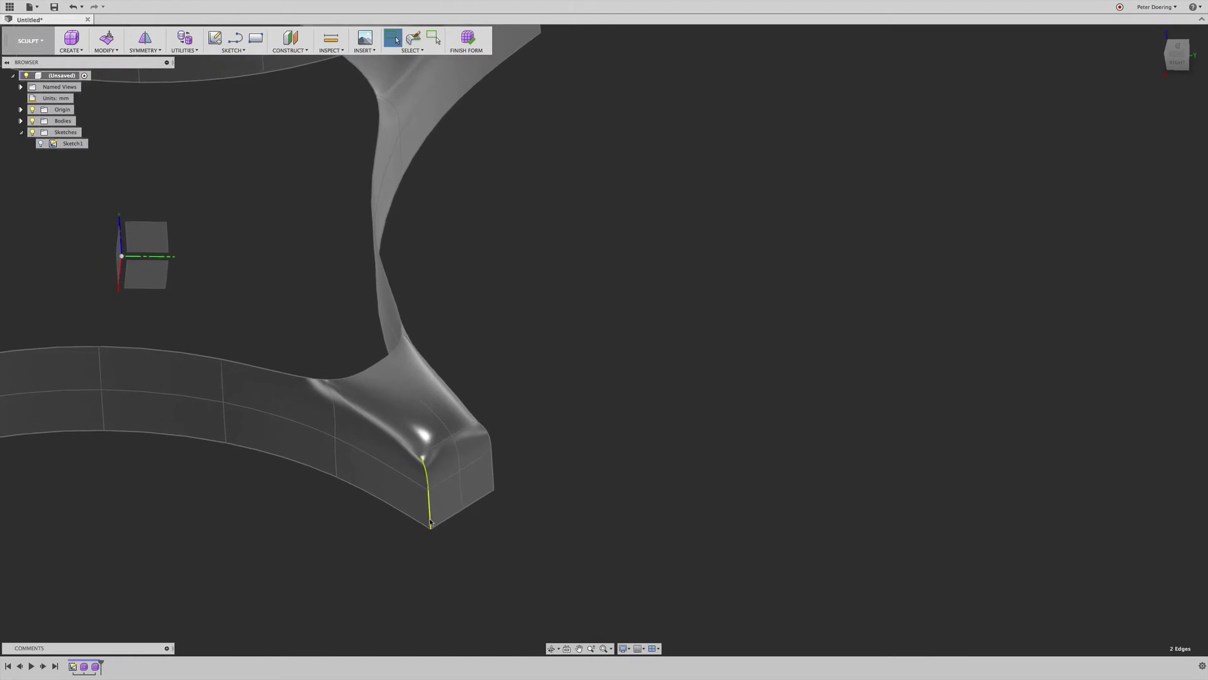
pyautogui.moveTo(454, 517)
pyautogui.keyDown('shift'); pyautogui.mouseDown(button='middle')
pyautogui.moveTo(528, 488)
pyautogui.moveTo(509, 480)
pyautogui.moveTo(554, 504)
pyautogui.moveTo(528, 509)
pyautogui.moveTo(542, 518)
pyautogui.moveTo(637, 523)
pyautogui.moveTo(636, 466)
pyautogui.moveTo(653, 440)
pyautogui.moveTo(601, 480)
pyautogui.mouseUp(button='middle'); pyautogui.keyUp('shift')
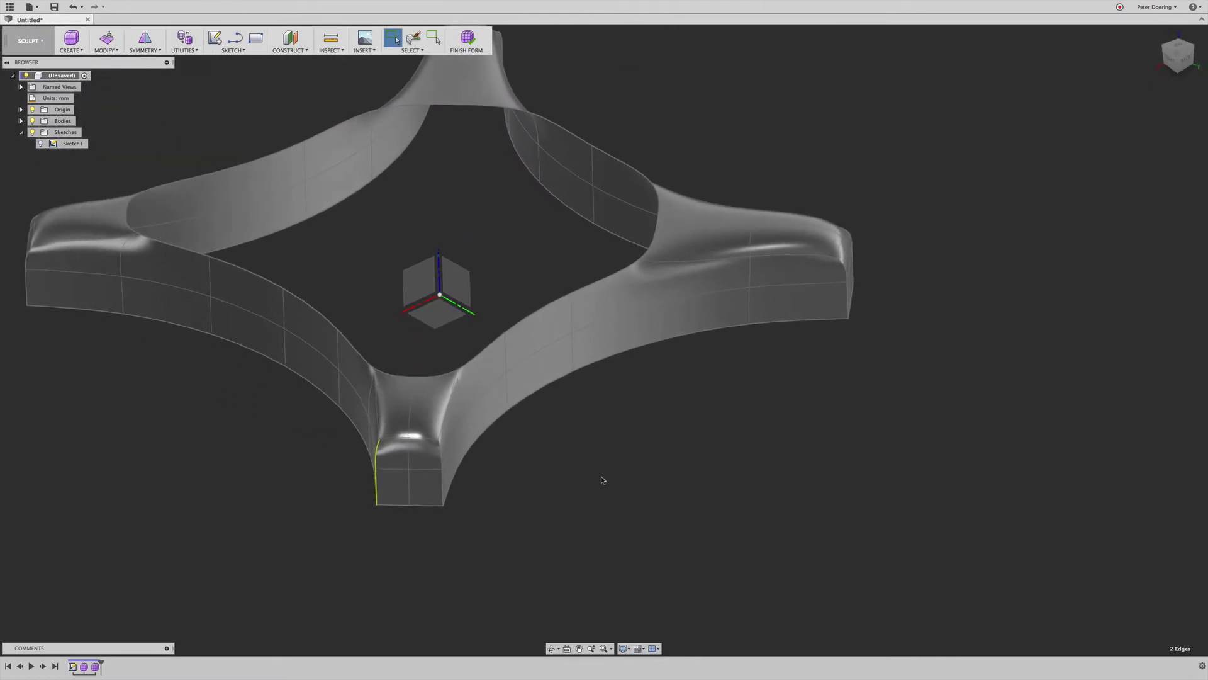
pyautogui.keyDown('shift'); pyautogui.click(443, 490); pyautogui.keyUp('shift')
pyautogui.moveTo(934, 529)
pyautogui.keyDown('shift'); pyautogui.mouseDown(button='middle')
pyautogui.moveTo(952, 516)
pyautogui.moveTo(928, 508)
pyautogui.moveTo(812, 533)
pyautogui.mouseUp(button='middle'); pyautogui.keyUp('shift')
pyautogui.scroll(3, 695, 558)
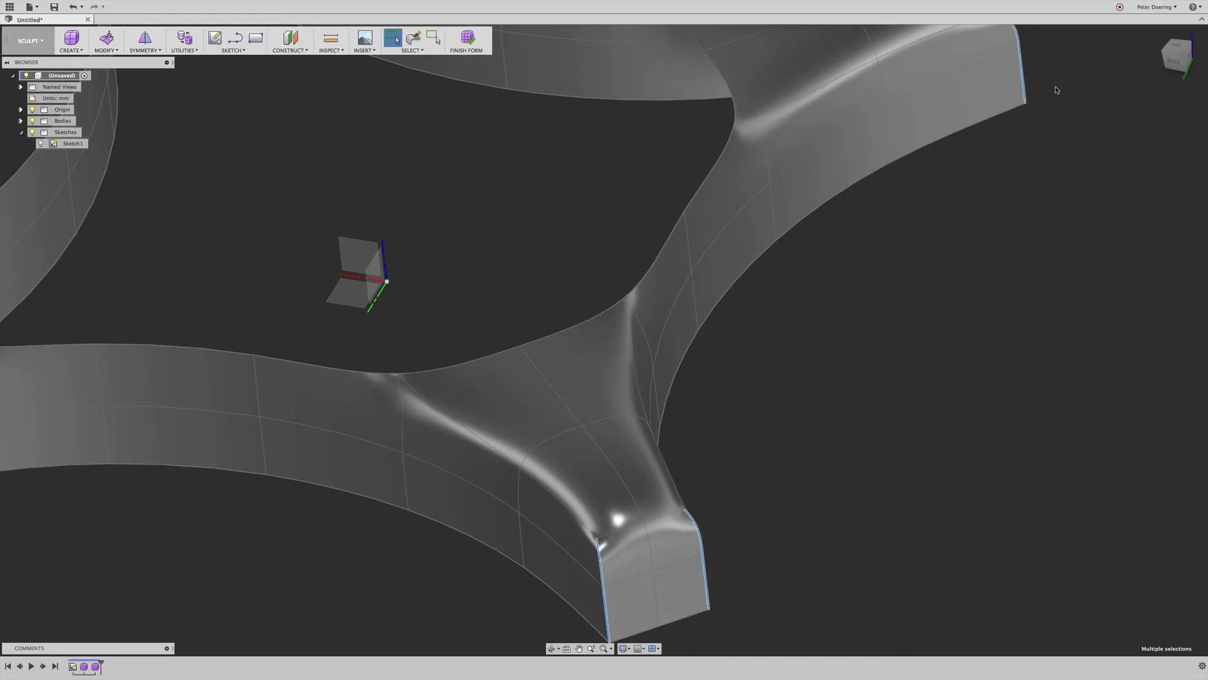
pyautogui.moveTo(1087, 137)
pyautogui.keyDown('shift'); pyautogui.mouseDown(button='middle')
pyautogui.moveTo(1080, 200)
pyautogui.moveTo(1042, 183)
pyautogui.moveTo(690, 300)
pyautogui.mouseUp(button='middle'); pyautogui.keyUp('shift')
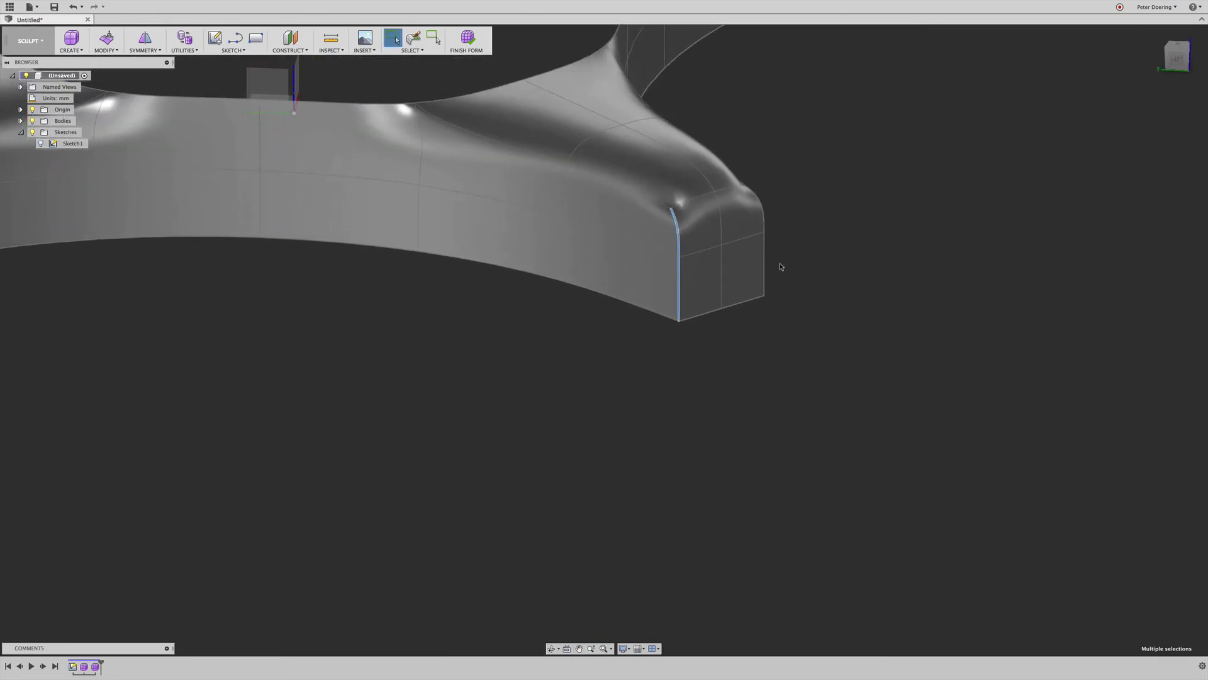
pyautogui.keyDown('shift'); pyautogui.moveTo(847, 266); pyautogui.dragTo(804, 240, button='middle'); pyautogui.keyUp('shift')
pyautogui.moveTo(721, 270); pyautogui.dragTo(13, 234, button='middle')
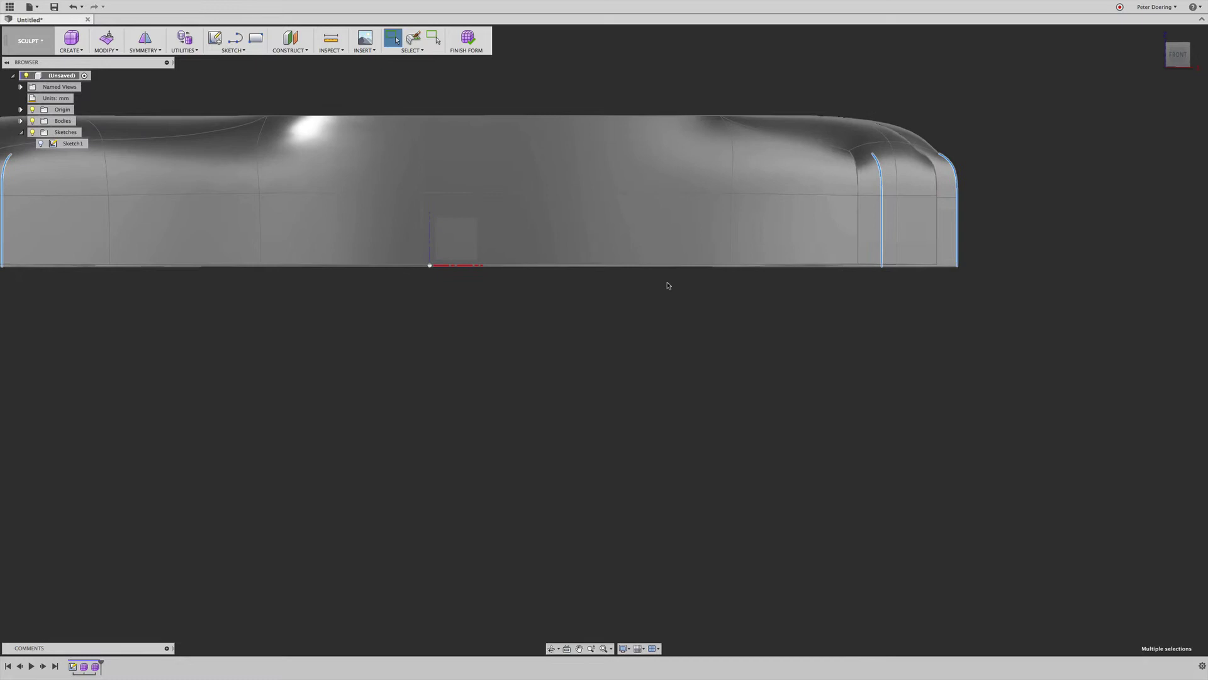
pyautogui.keyDown('shift'); pyautogui.moveTo(666, 283); pyautogui.dragTo(853, 315, button='middle'); pyautogui.keyUp('shift')
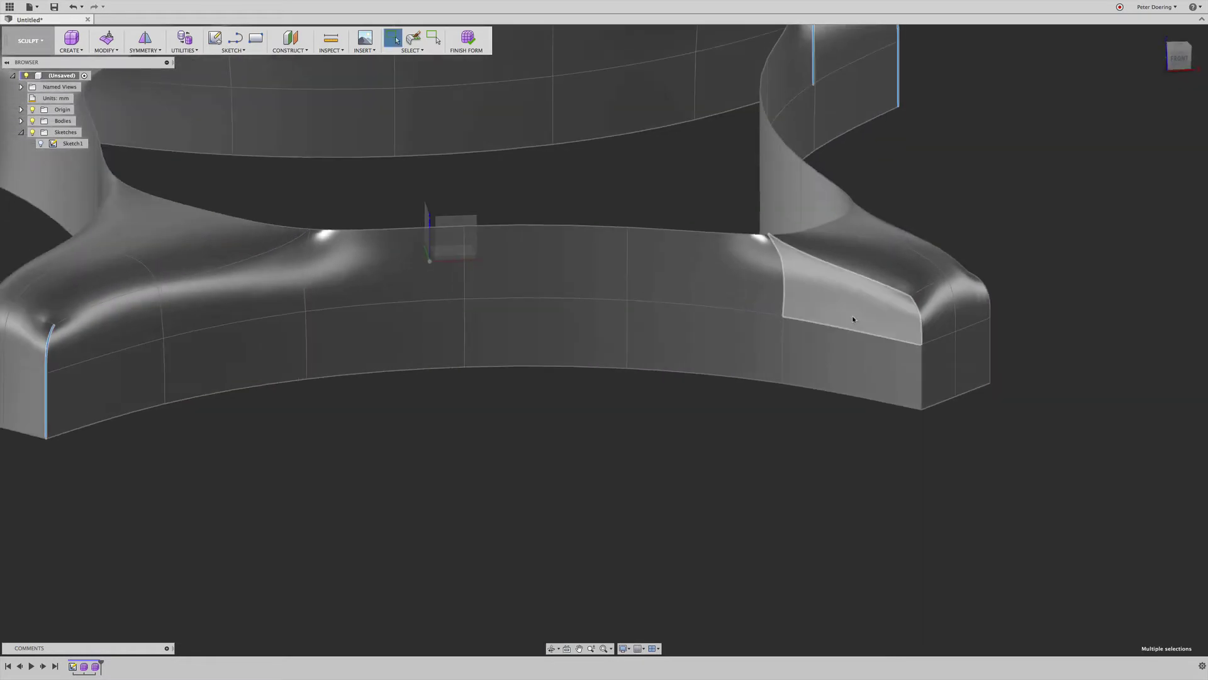
pyautogui.keyDown('shift'); pyautogui.click(923, 366); pyautogui.keyUp('shift')
# Step: Uncrease the vertical corner edges on both sides of all four arm ends to round them off
pyautogui.scroll(-5, 923, 365)
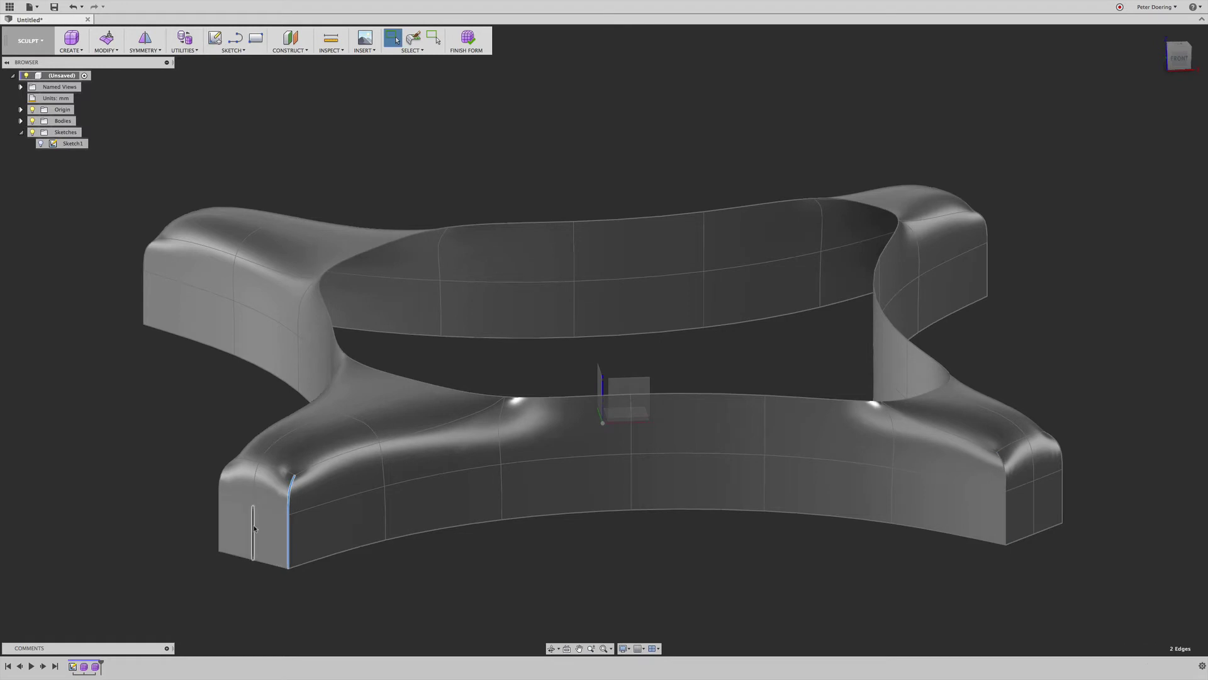
pyautogui.keyDown('shift'); pyautogui.click(142, 280); pyautogui.keyUp('shift')
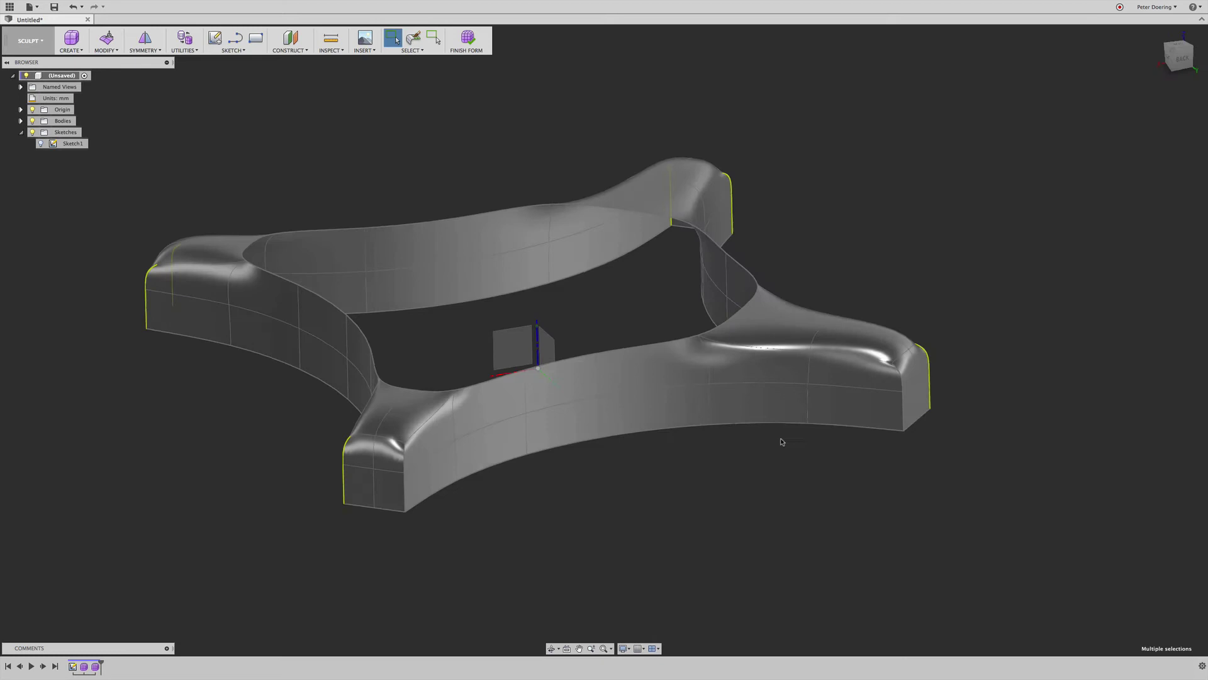
pyautogui.keyDown('shift'); pyautogui.moveTo(782, 441); pyautogui.dragTo(375, 467, button='middle'); pyautogui.keyUp('shift')
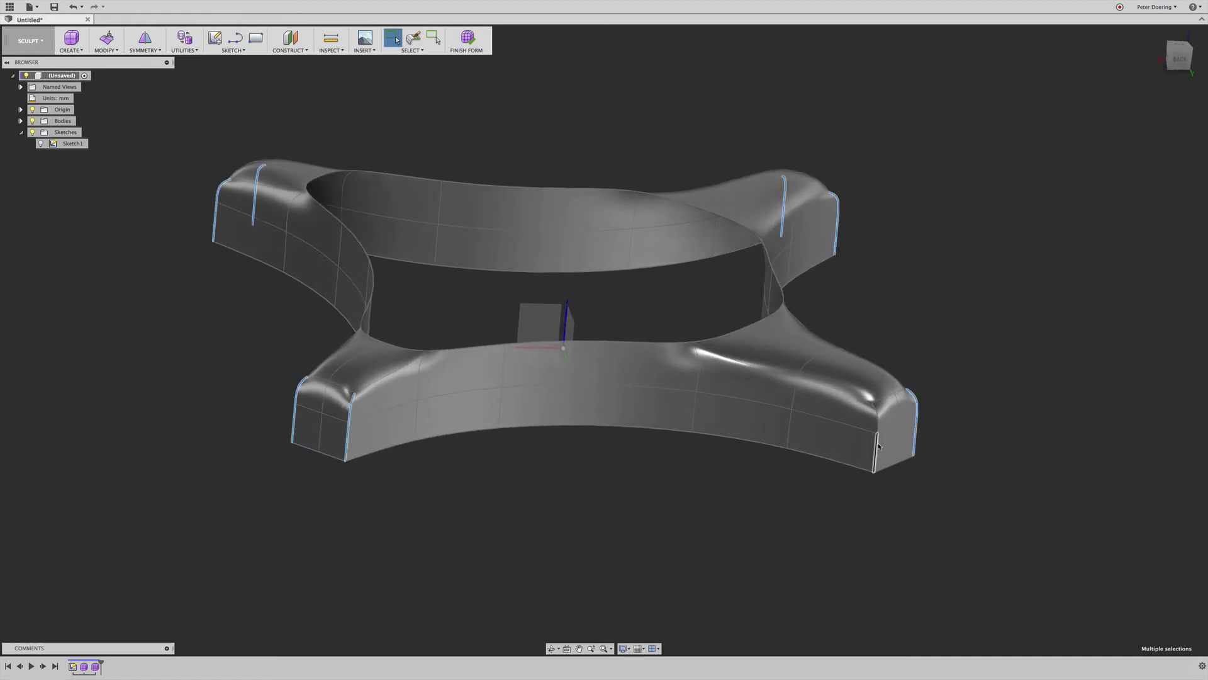
pyautogui.rightClick(1027, 345)
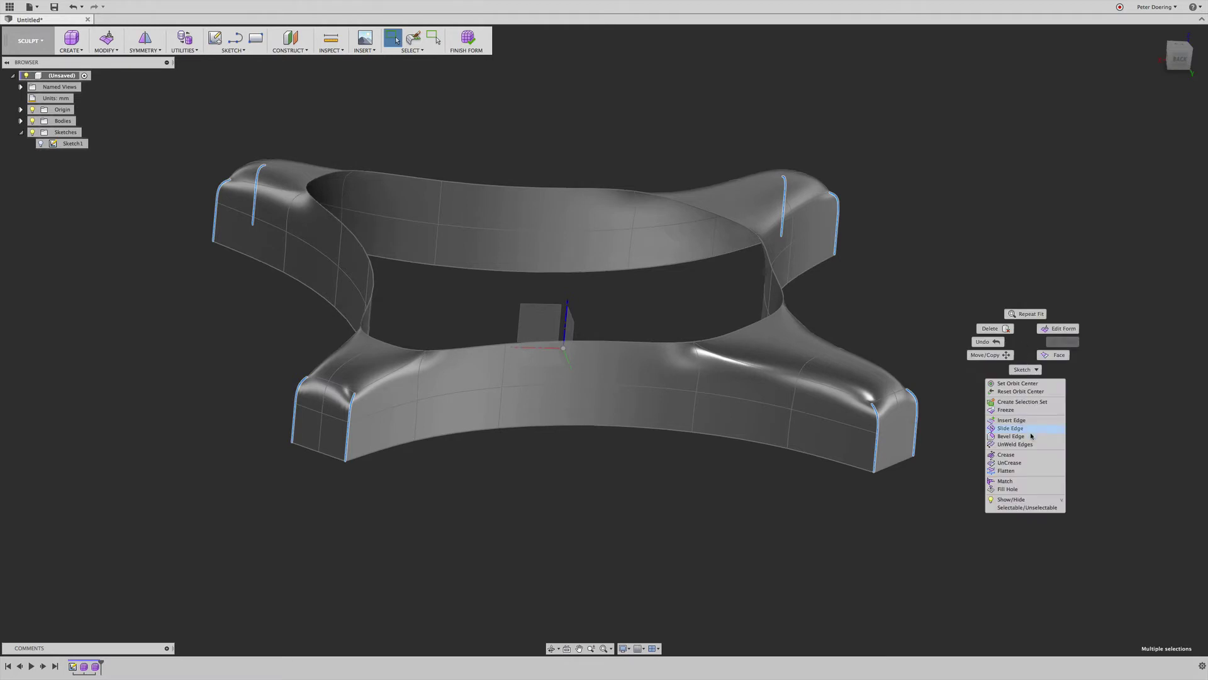
pyautogui.click(1009, 463)
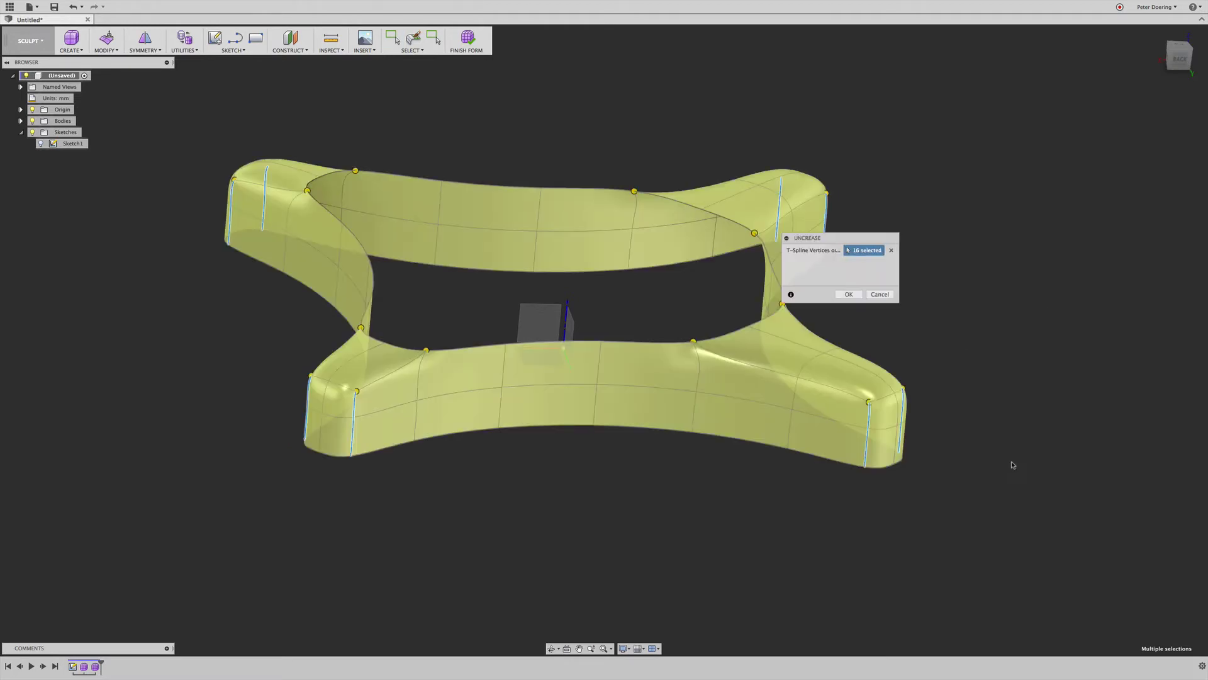
pyautogui.click(850, 295)
pyautogui.keyDown('shift'); pyautogui.moveTo(1003, 340); pyautogui.dragTo(655, 519, button='middle'); pyautogui.keyUp('shift')
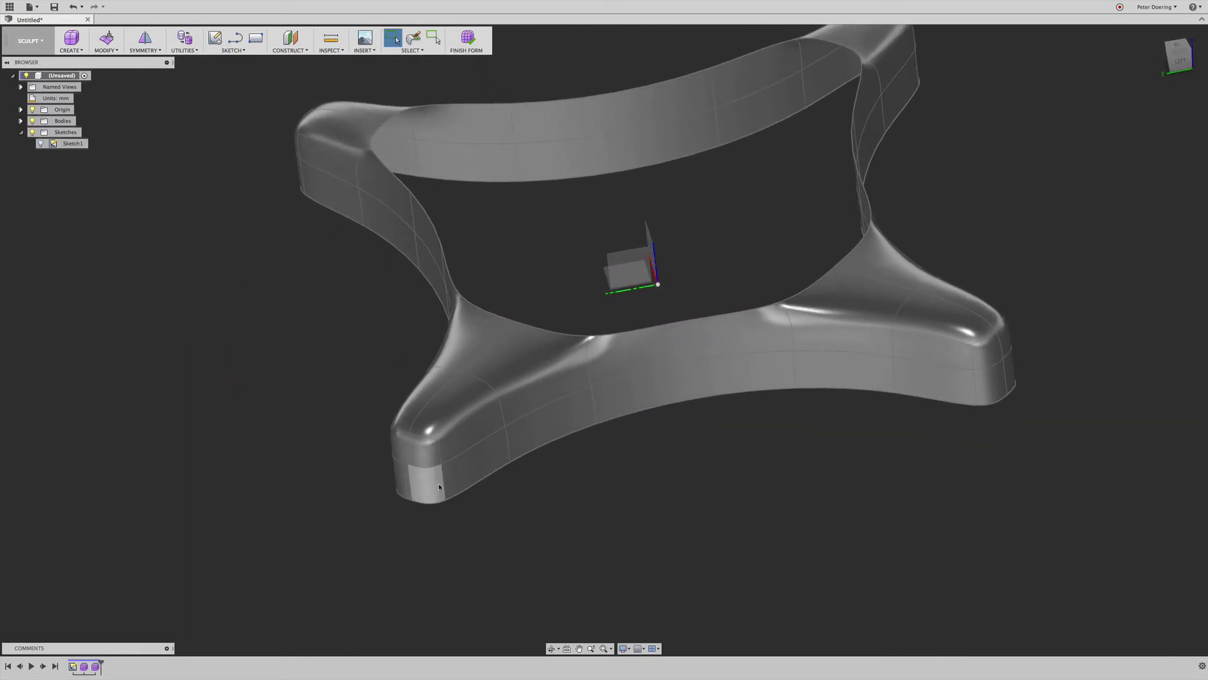
# Step: Show the propeller layout sketch to compare the smoothed form with its circles, and hide the sketch again
pyautogui.scroll(5, 428, 496)
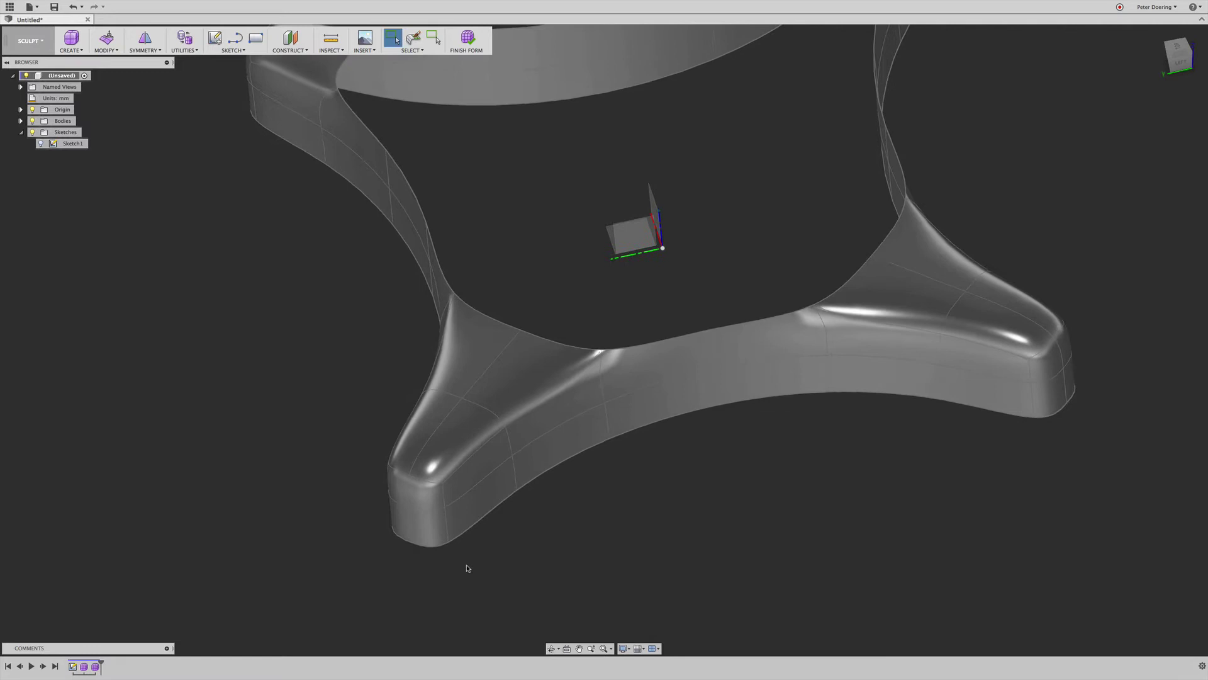
pyautogui.scroll(-6, 449, 523)
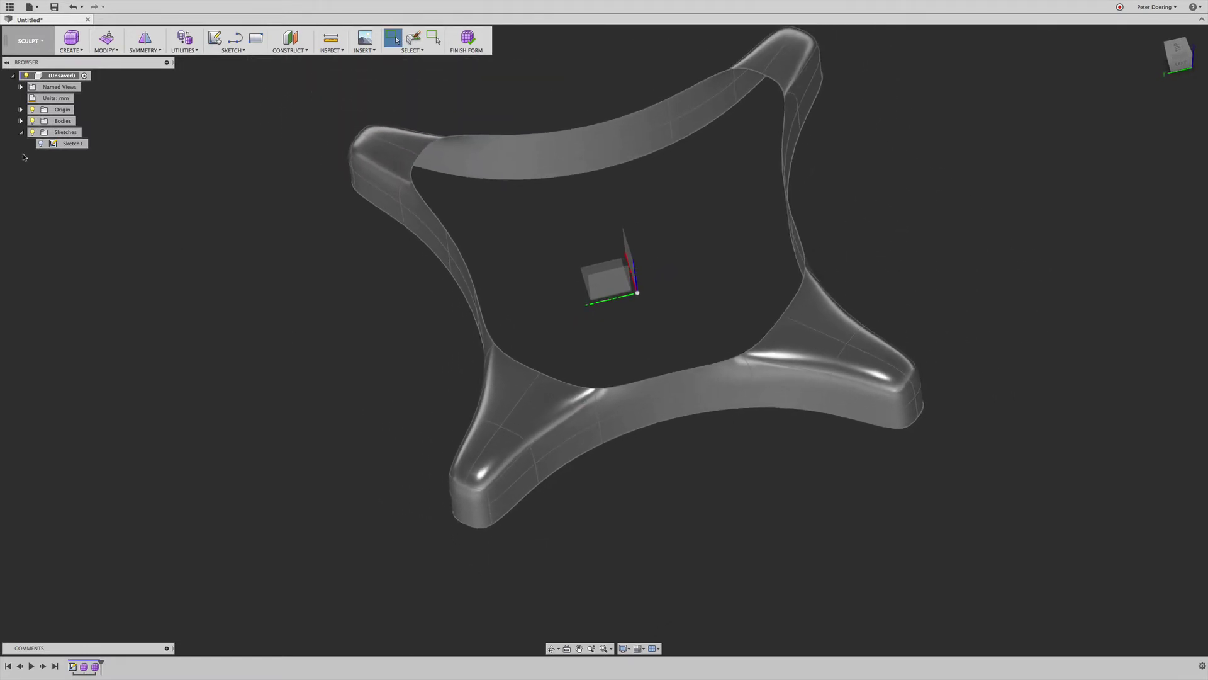
pyautogui.click(40, 143)
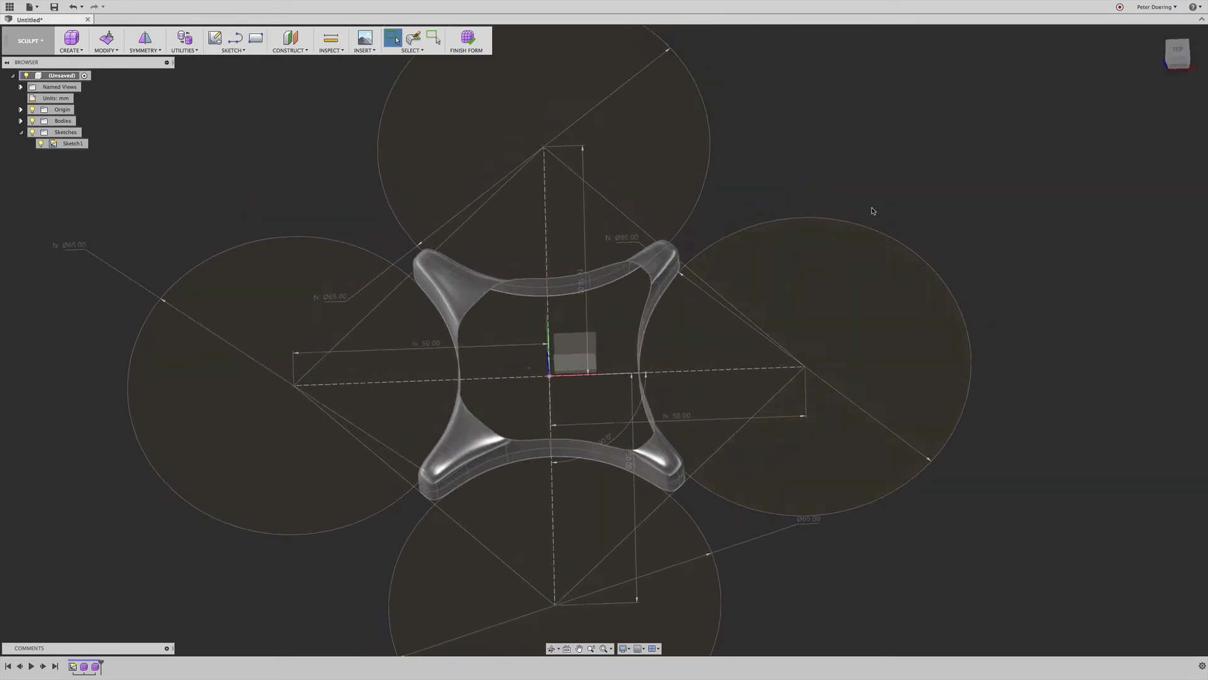
pyautogui.scroll(3, 471, 428)
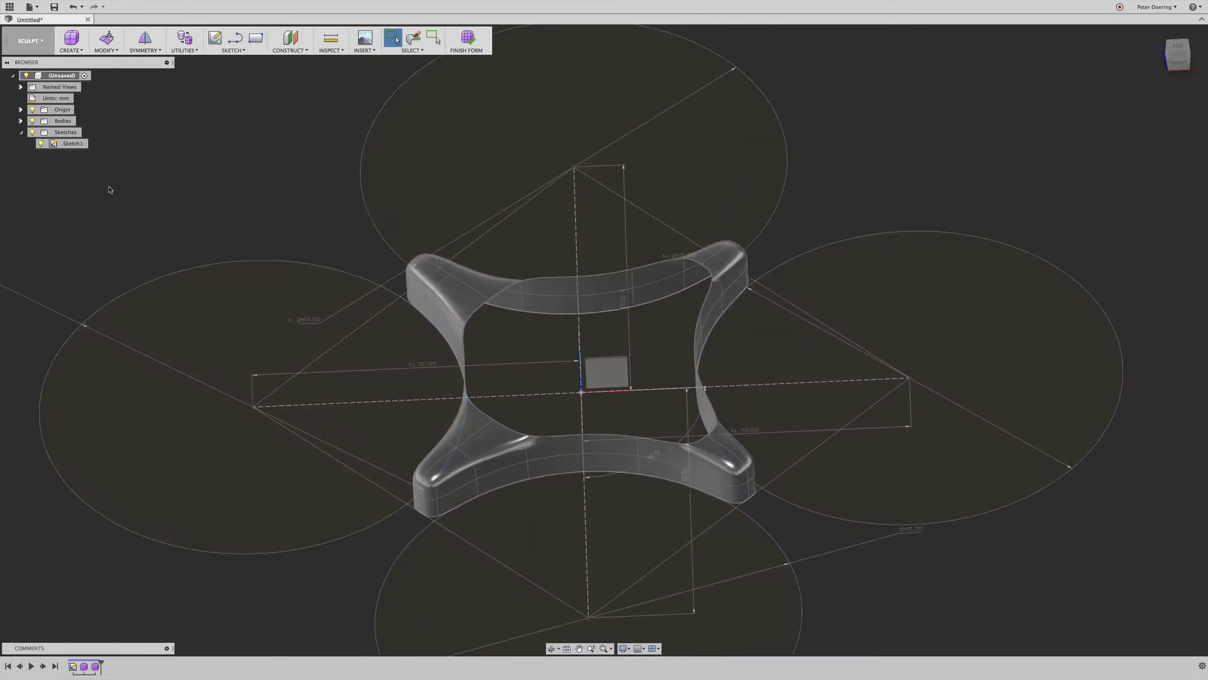
pyautogui.click(39, 143)
# Step: Extrude the form's whole inner top edge loop straight up by about 4.81 mm in world space, using Edit Form
pyautogui.scroll(2, 457, 407)
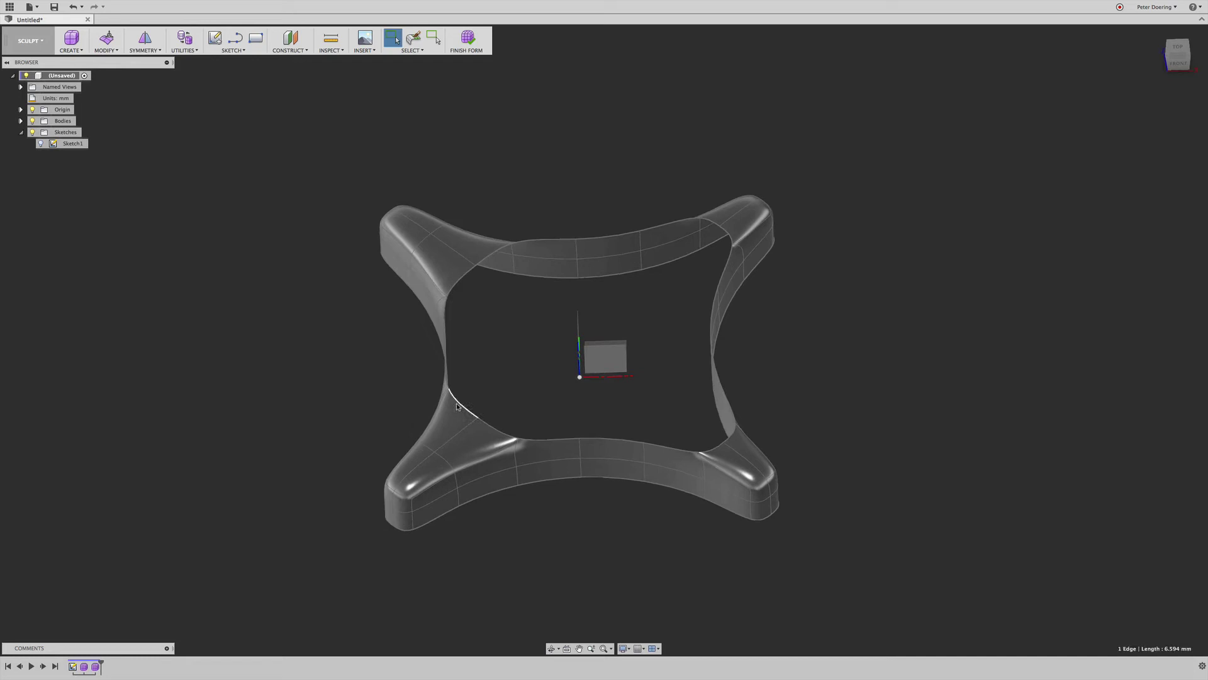
pyautogui.doubleClick(457, 407)
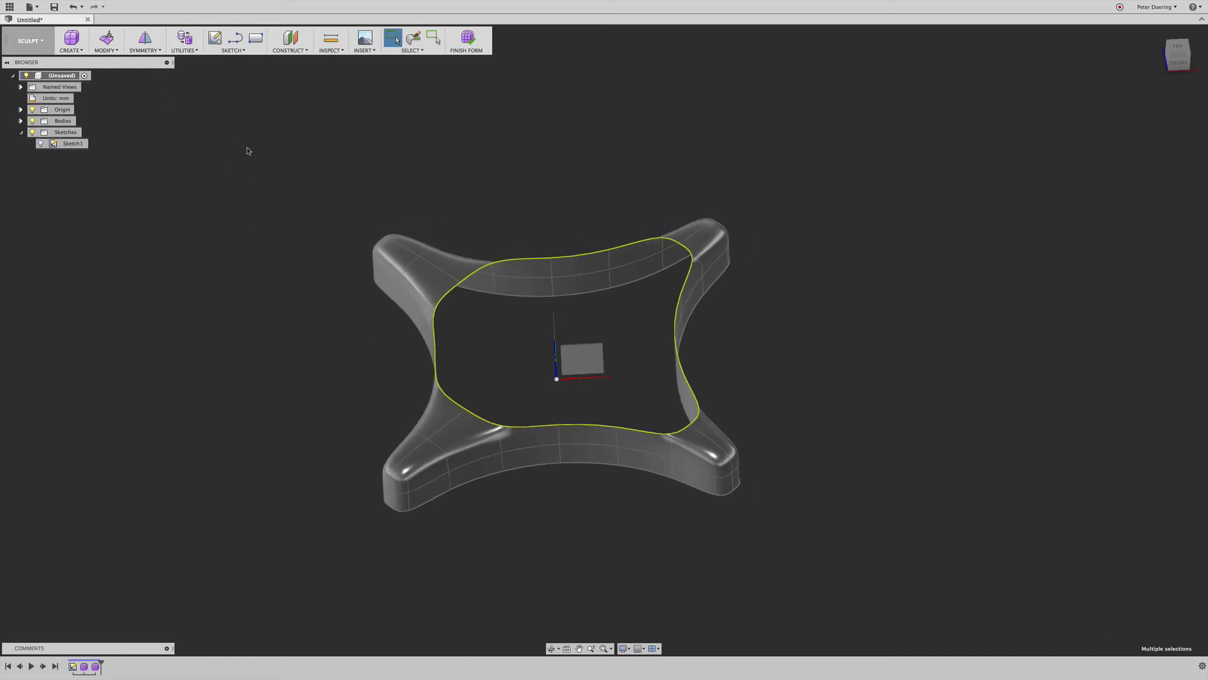
pyautogui.rightClick(955, 264)
pyautogui.click(967, 255)
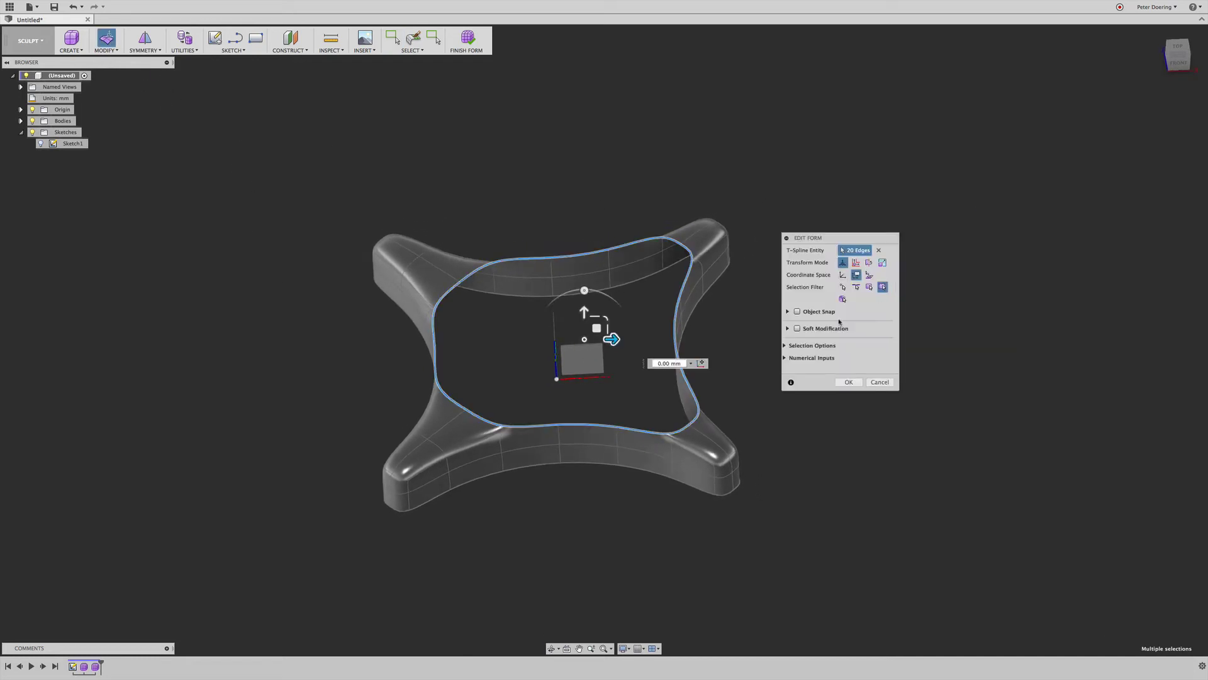
pyautogui.click(870, 275)
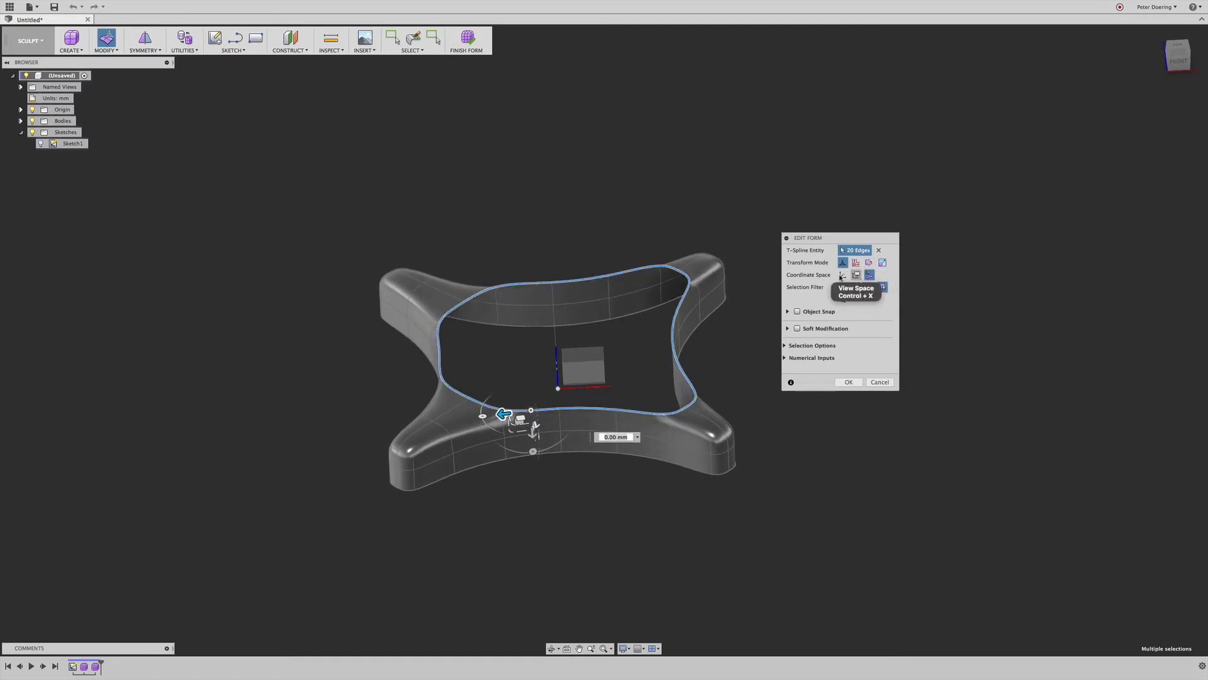
pyautogui.click(843, 275)
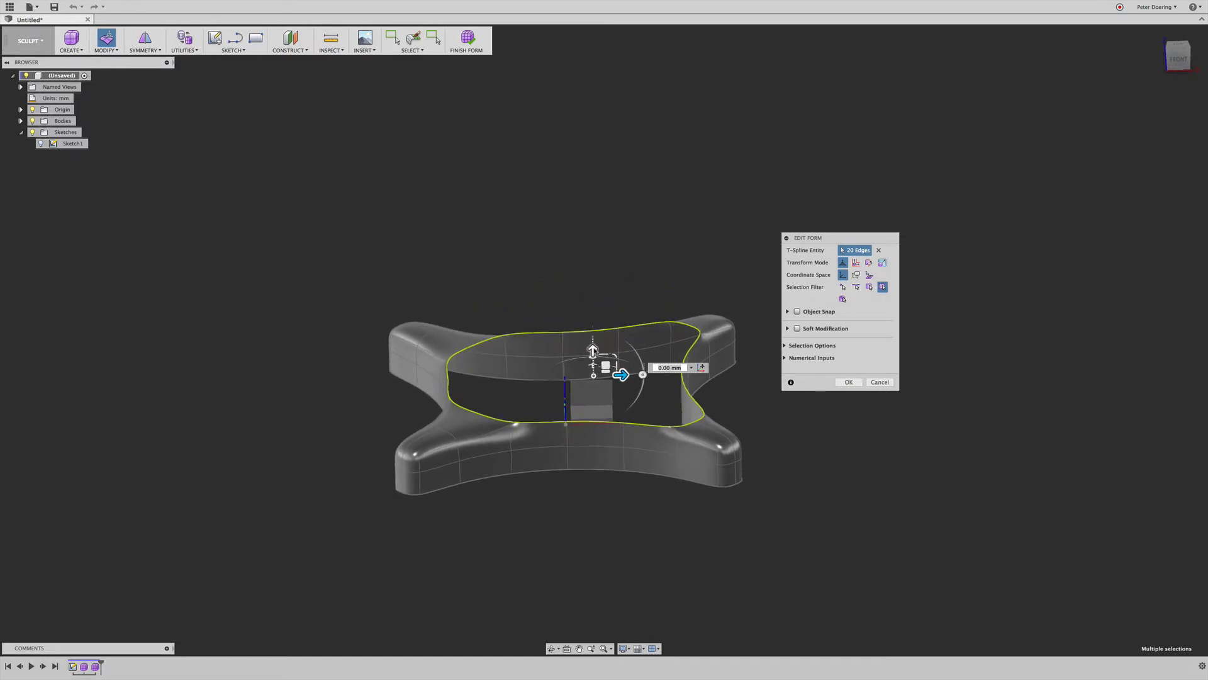
pyautogui.moveTo(592, 350); pyautogui.dragTo(593, 320)
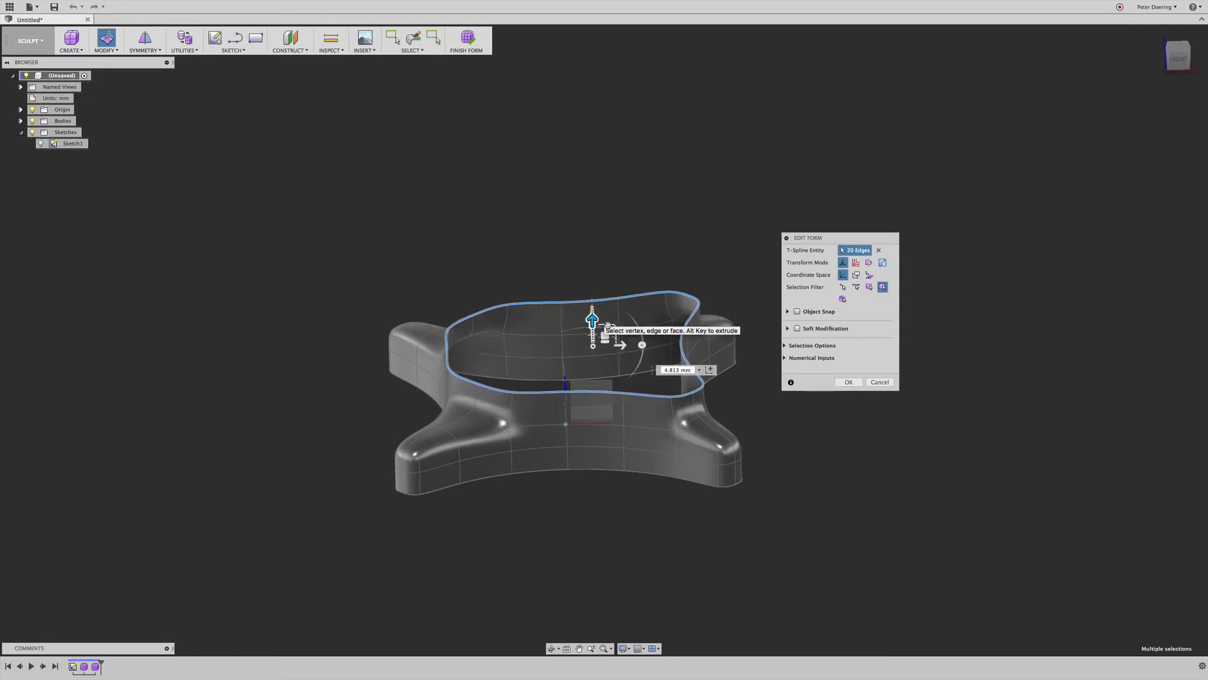
pyautogui.click(849, 383)
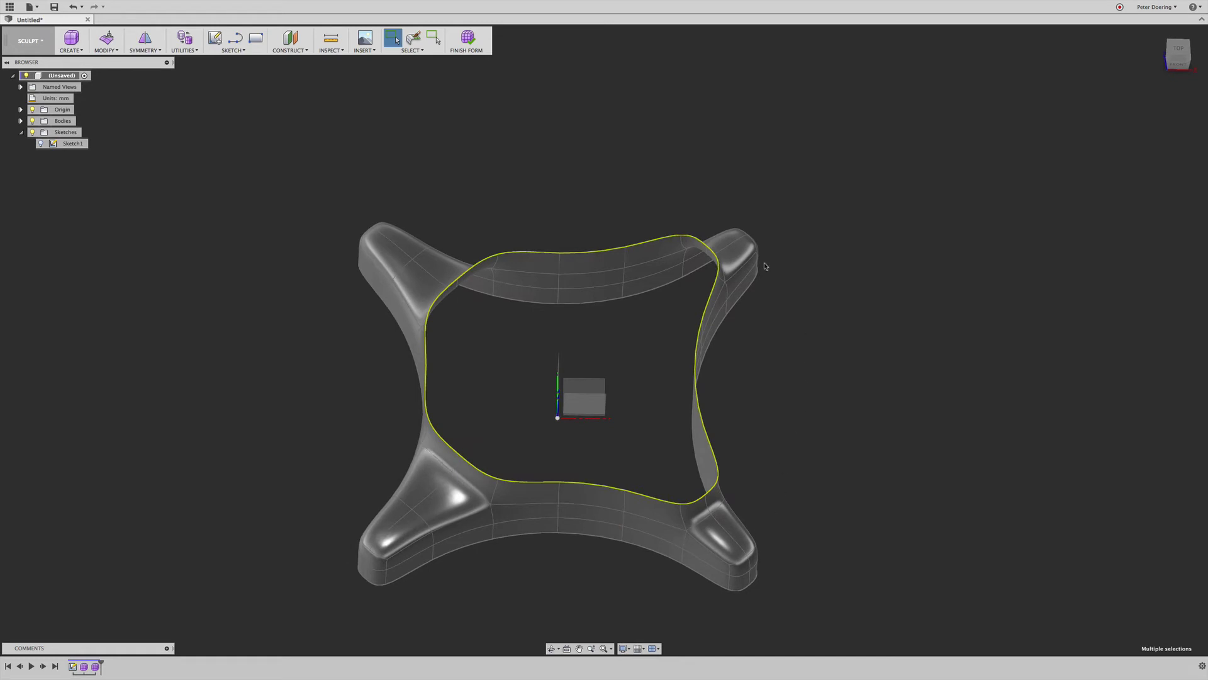
# Step: Create a construction plane offset about 11.6 mm upward from the XY plane
pyautogui.keyDown('shift'); pyautogui.moveTo(1205, 631); pyautogui.dragTo(988, 512, button='middle'); pyautogui.keyUp('shift')
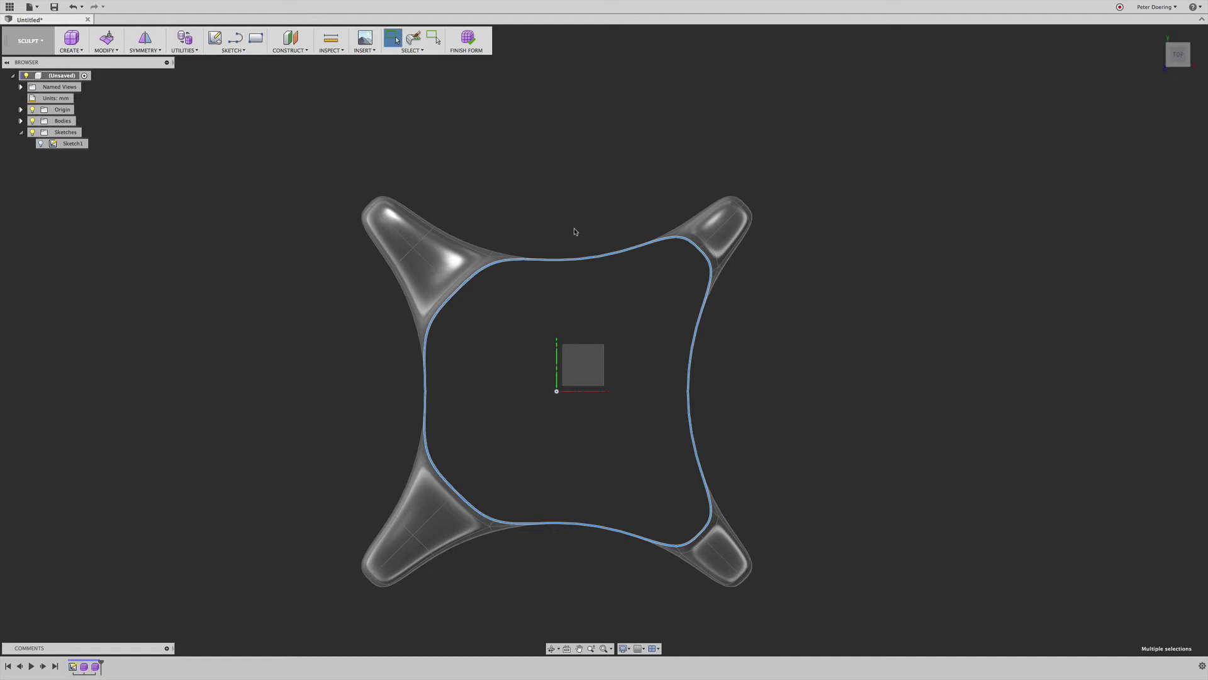
pyautogui.keyDown('shift'); pyautogui.moveTo(575, 232); pyautogui.dragTo(577, 199, button='middle'); pyautogui.keyUp('shift')
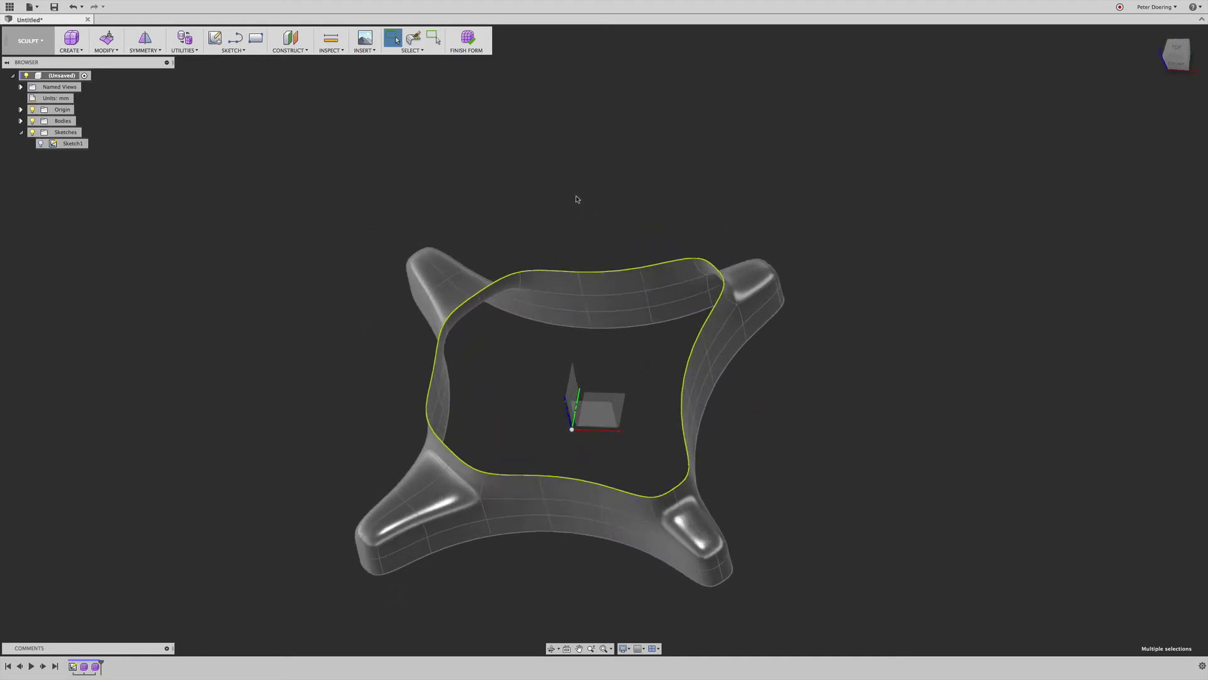
pyautogui.click(295, 39)
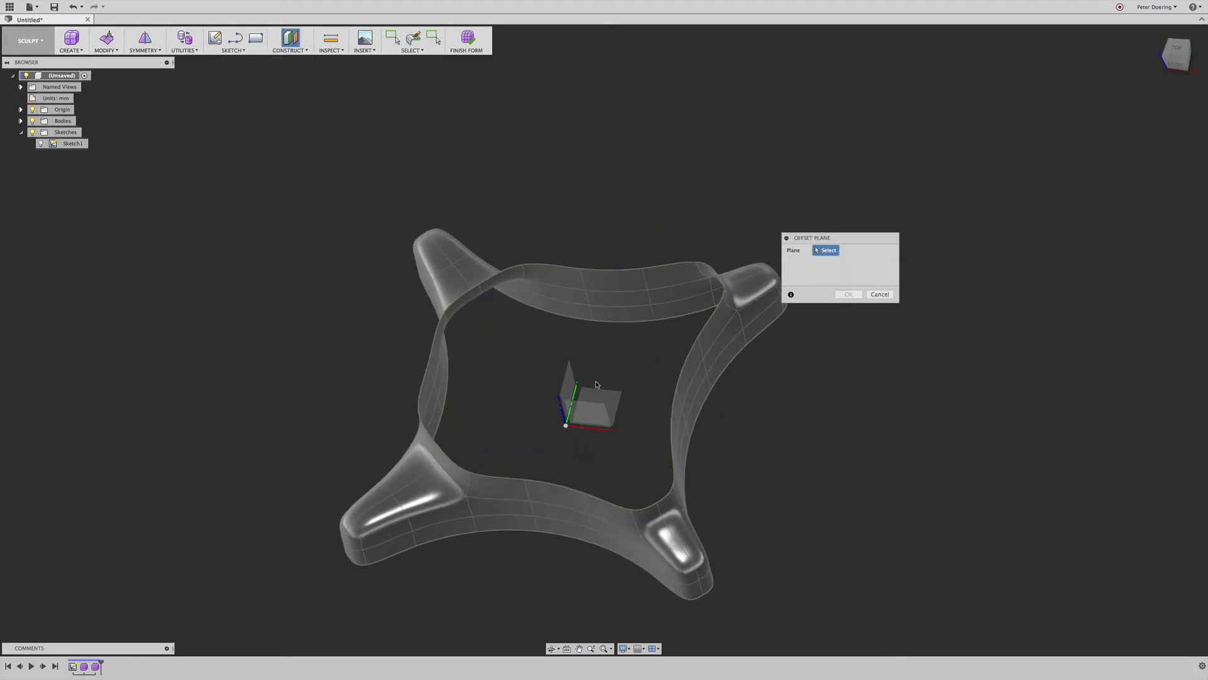
pyautogui.click(591, 412)
pyautogui.moveTo(676, 386); pyautogui.dragTo(664, 330)
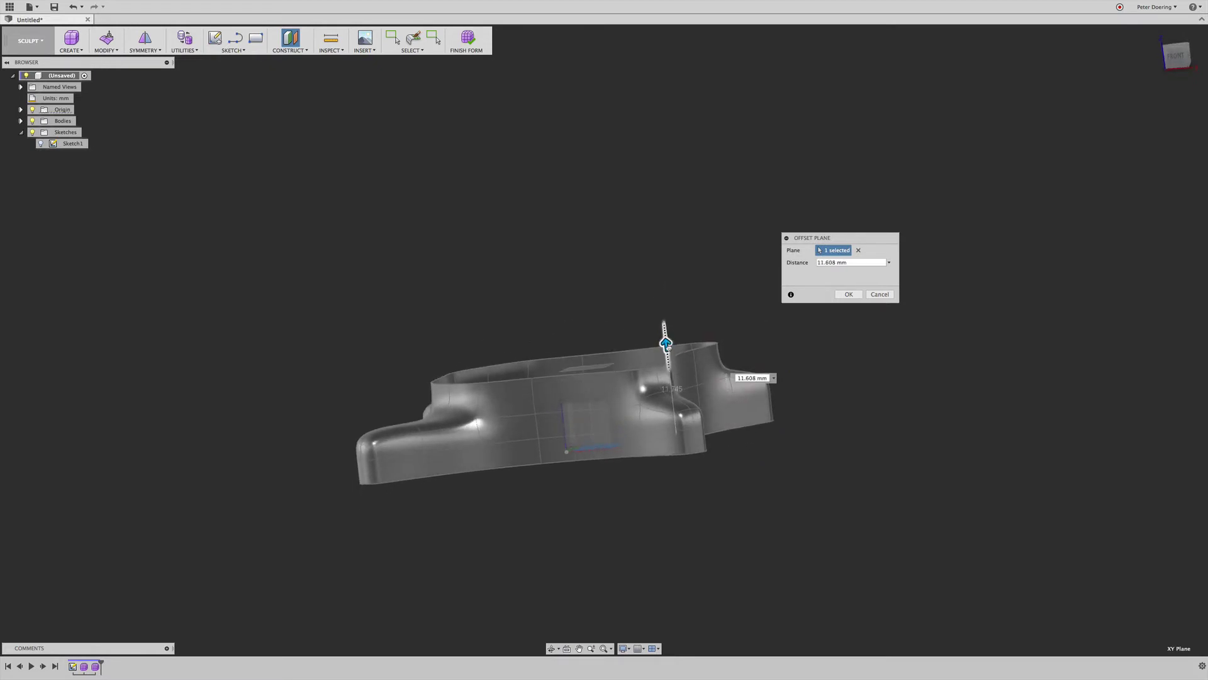
pyautogui.click(848, 295)
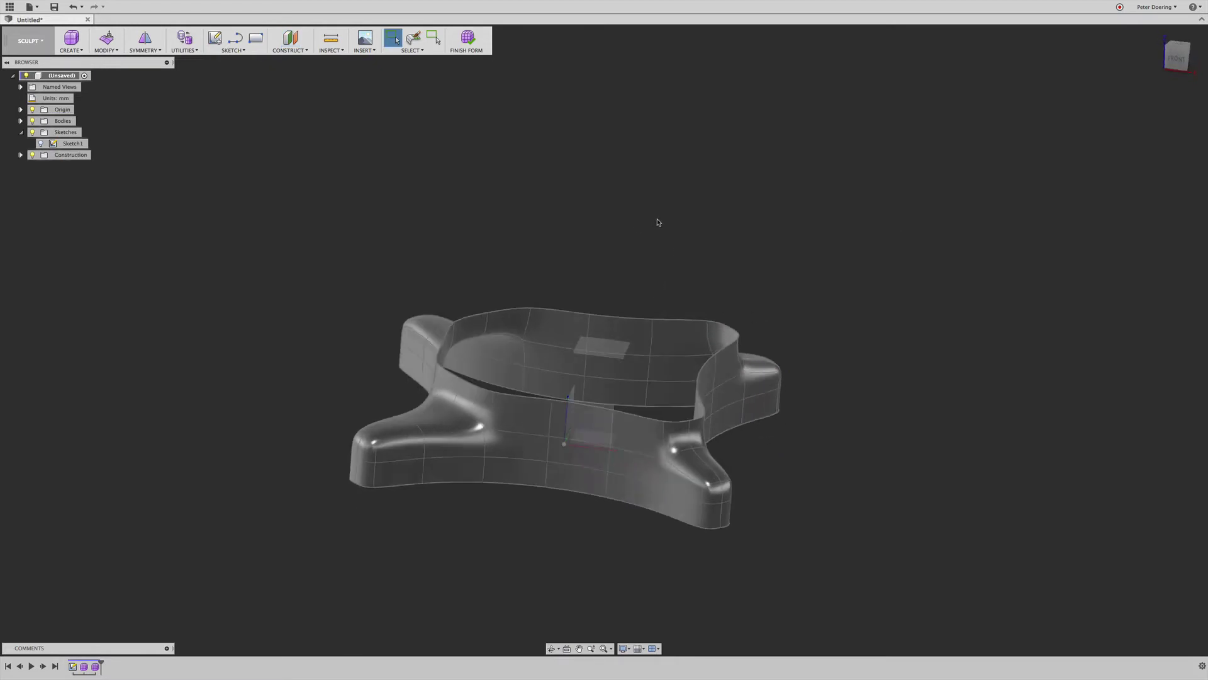
# Step: Sketch a circle about 28 mm in diameter on the offset plane, inside the canopy's opening, and finish the sketch
pyautogui.rightClick(725, 152)
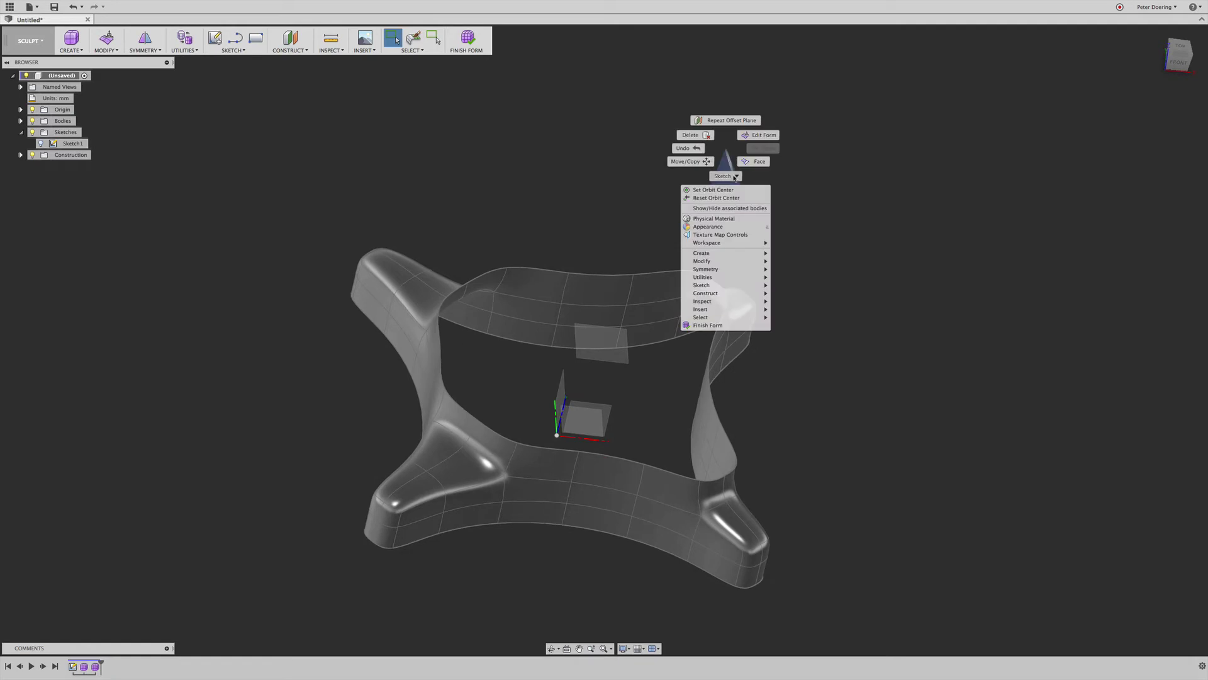
pyautogui.click(724, 176)
pyautogui.click(601, 343)
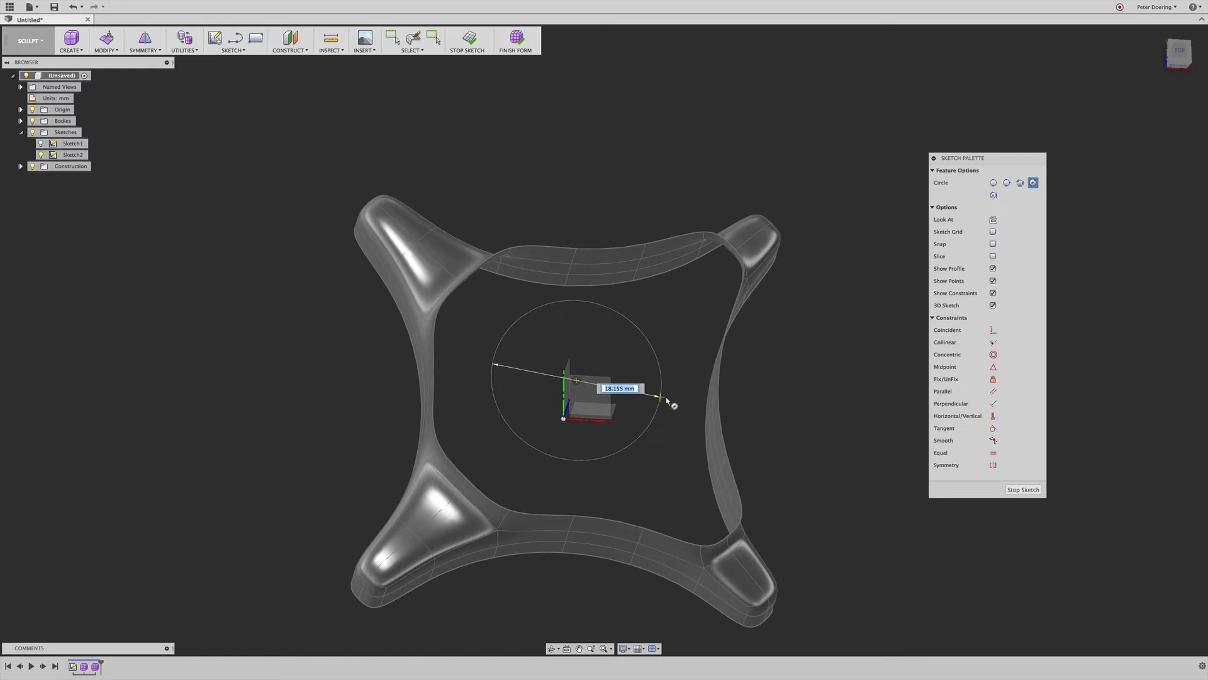
pyautogui.click(703, 401)
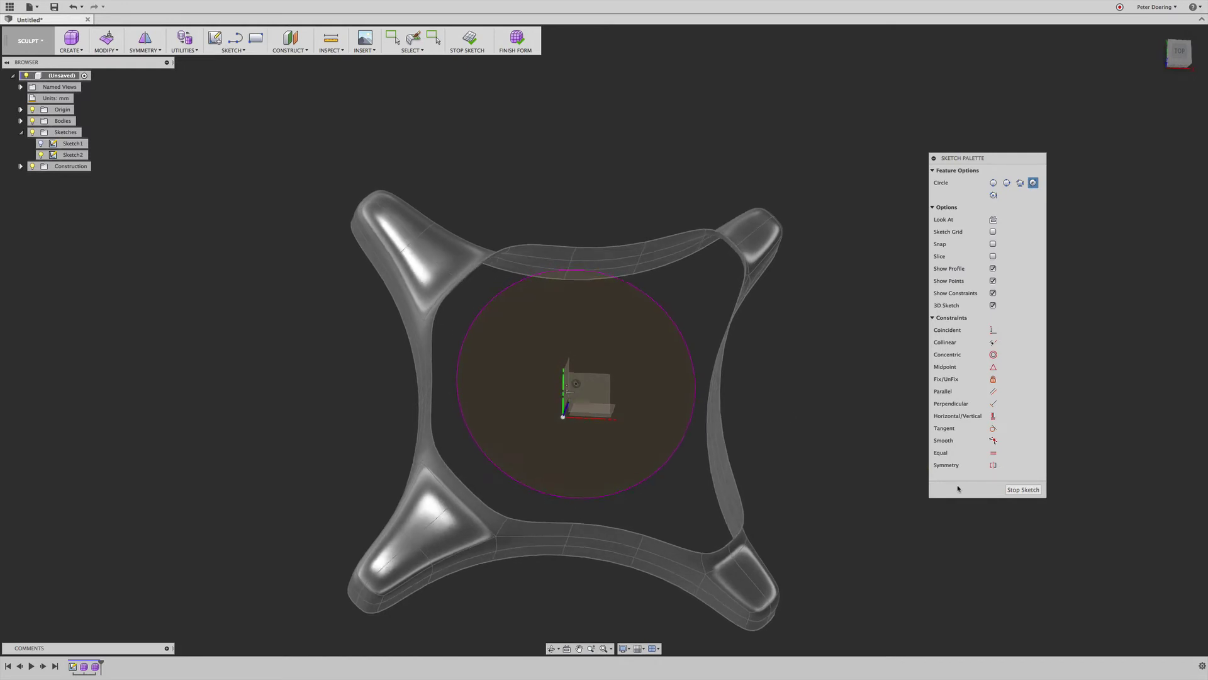
pyautogui.click(1024, 490)
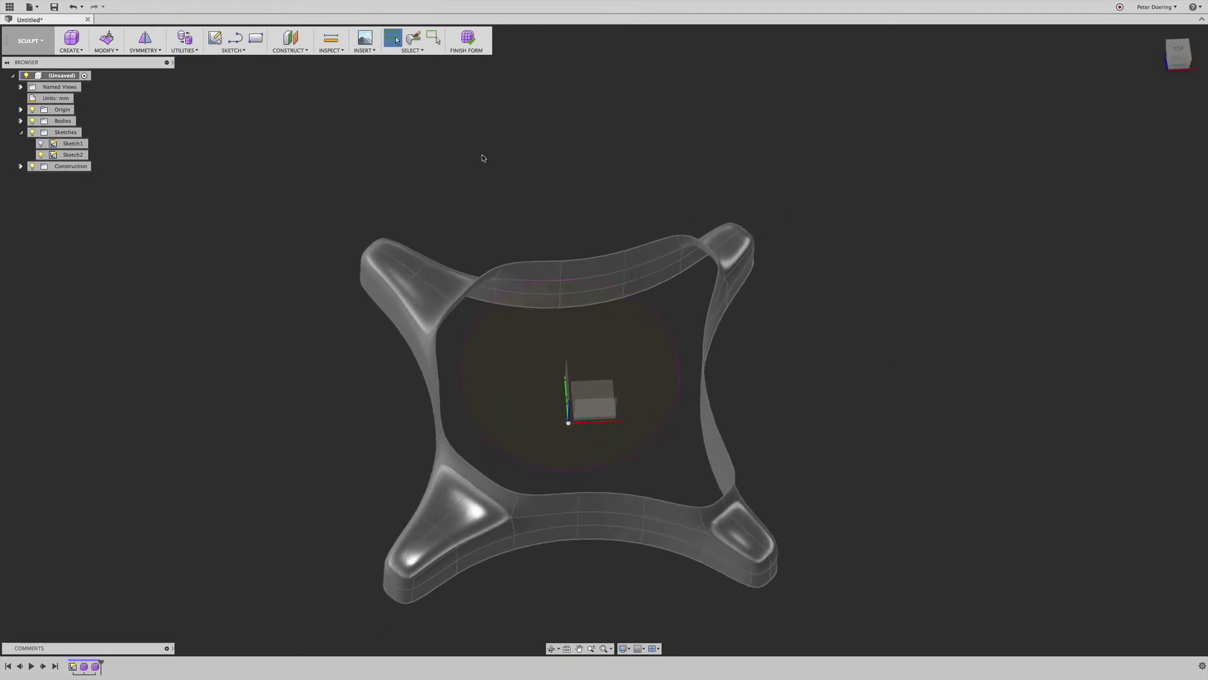
# Step: Try to match the form's inner top edge loop to the sketched circle with Position continuity and Uniform spacing, and cancel it
pyautogui.click(112, 52)
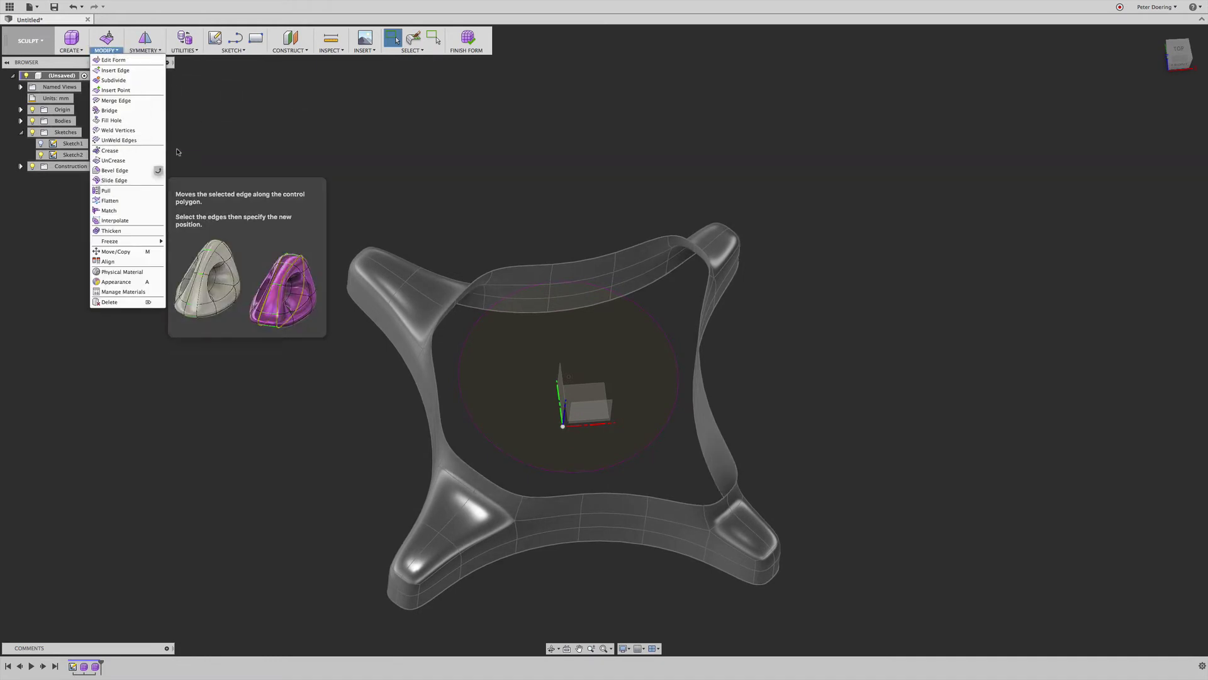
pyautogui.click(109, 210)
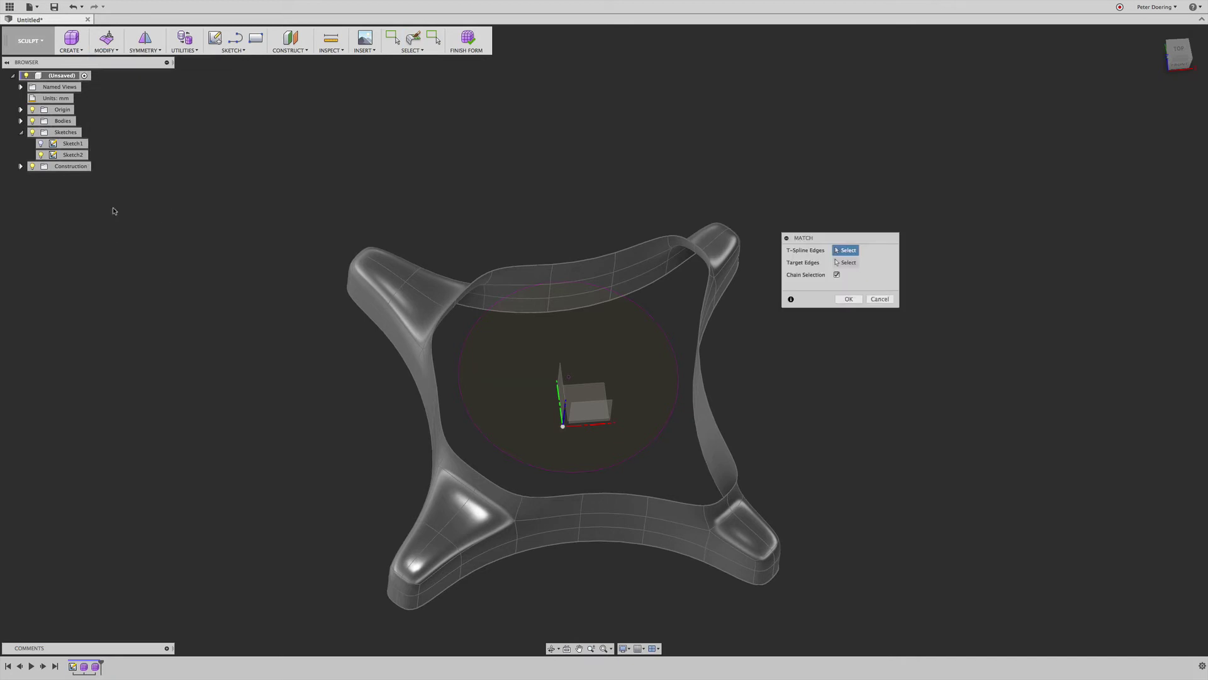
pyautogui.click(483, 264)
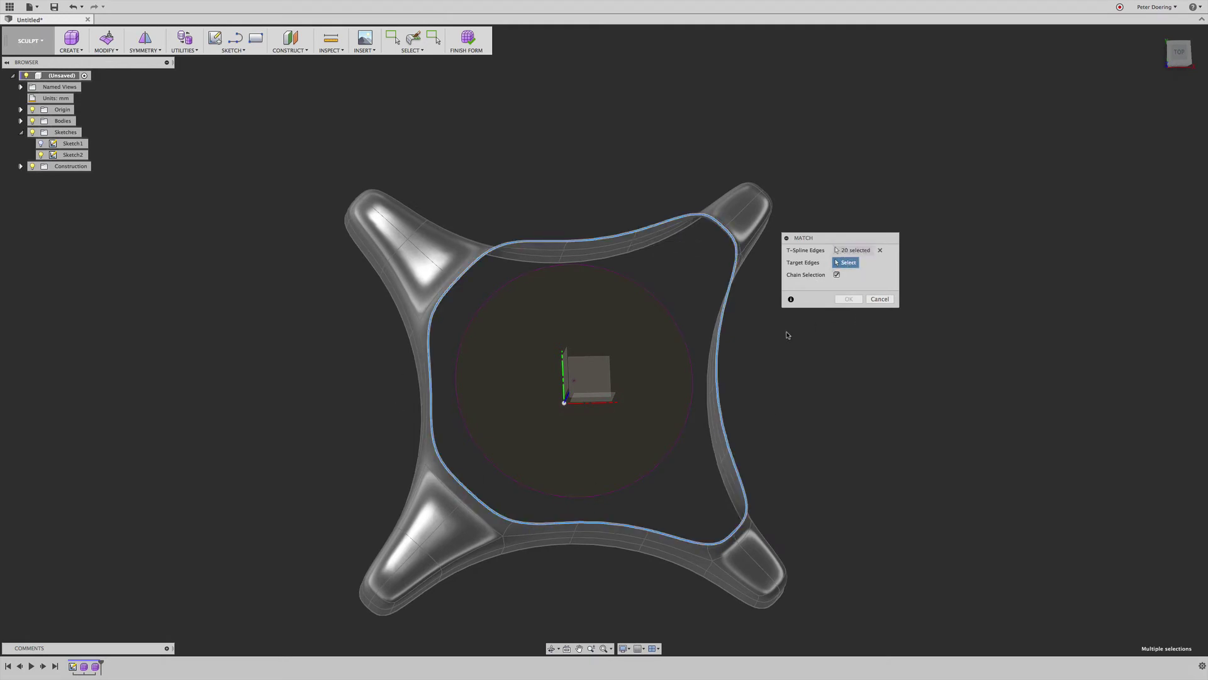
pyautogui.click(693, 385)
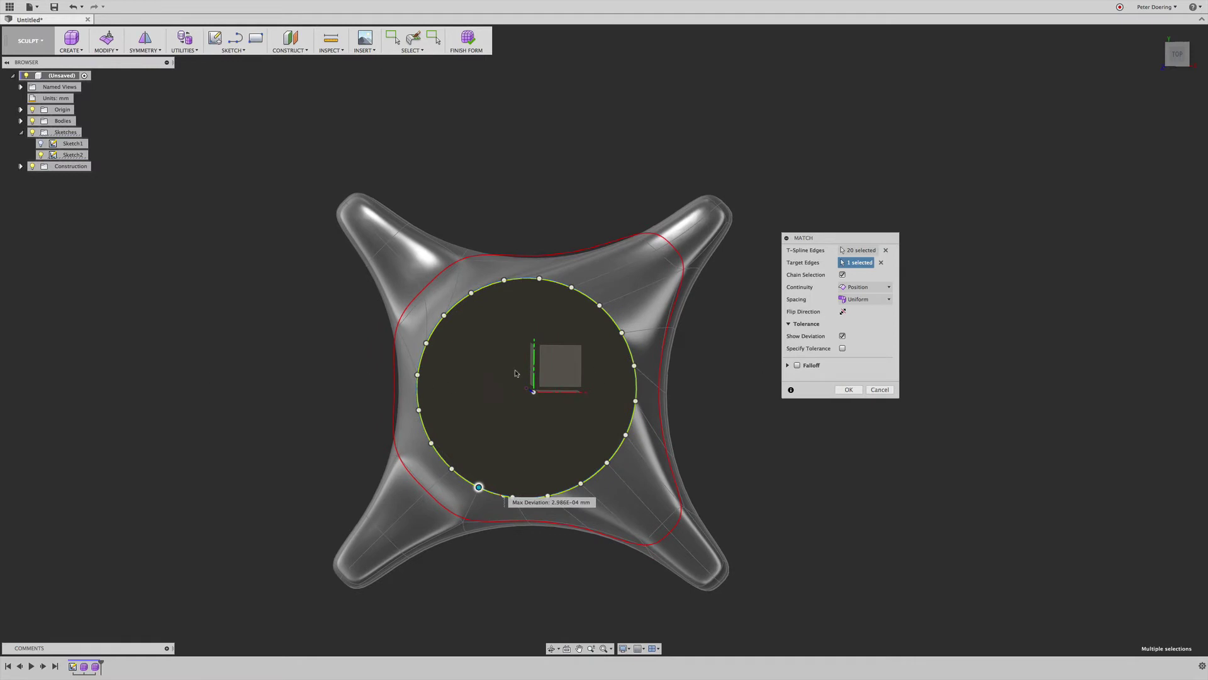
pyautogui.click(886, 393)
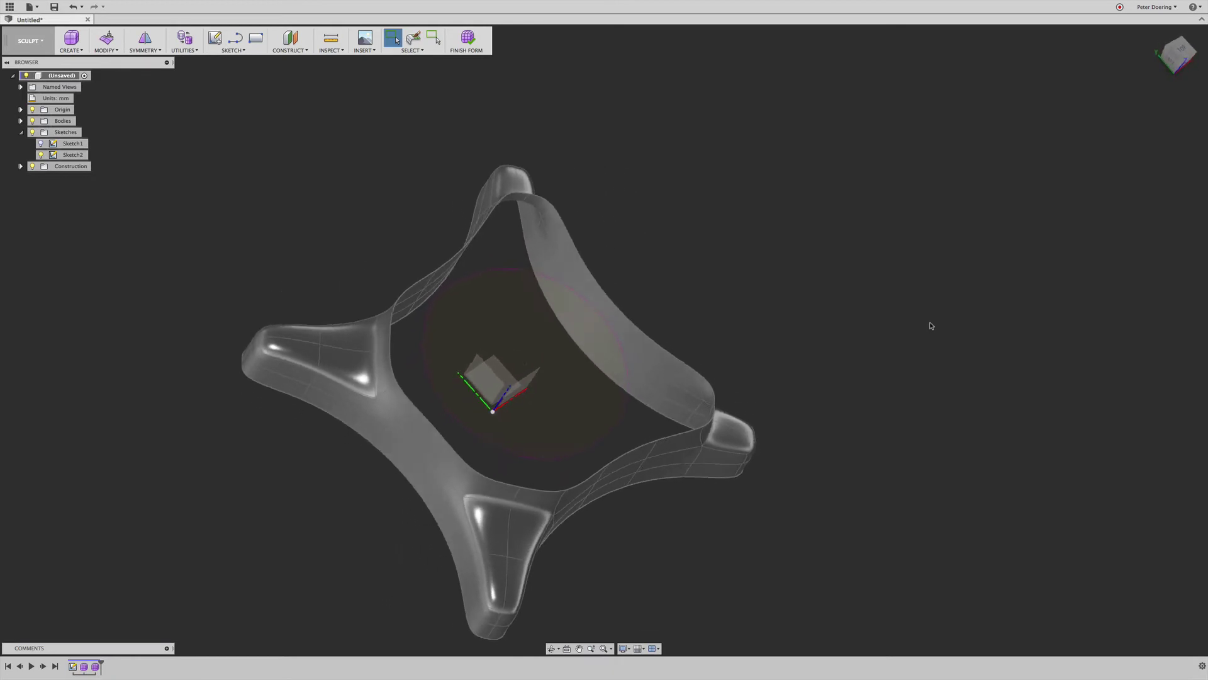
# Step: Reopen the circle's sketch for editing
pyautogui.rightClick(69, 156)
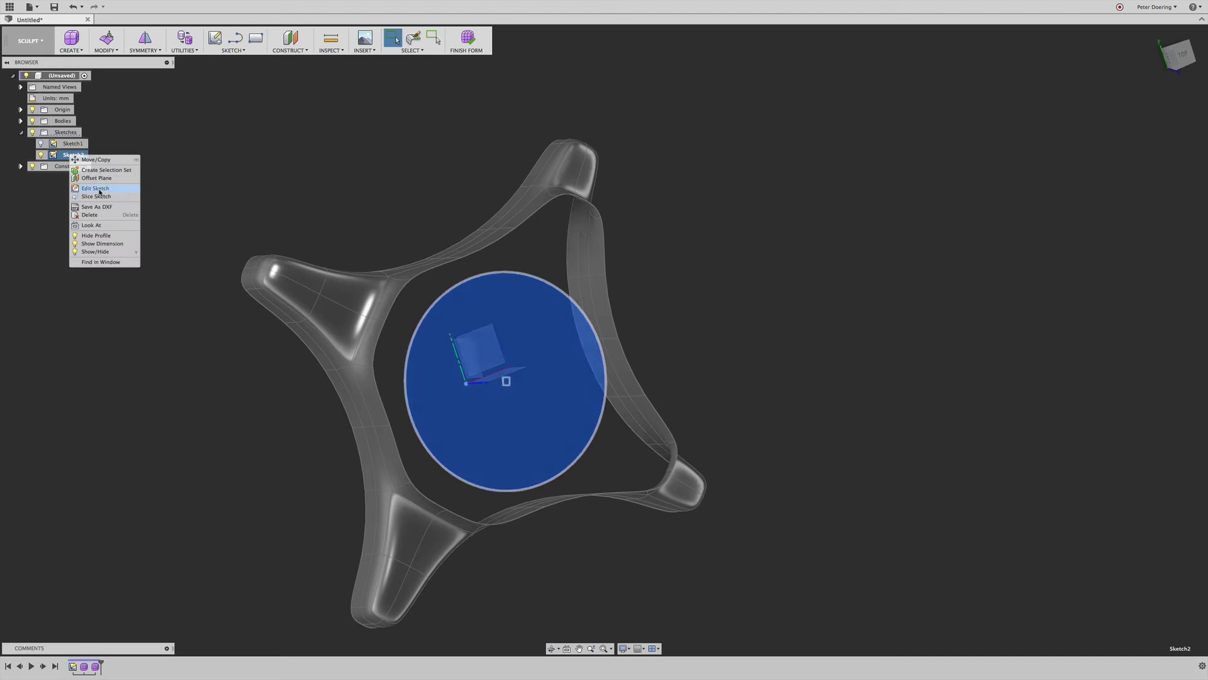
pyautogui.click(96, 188)
pyautogui.press('l')
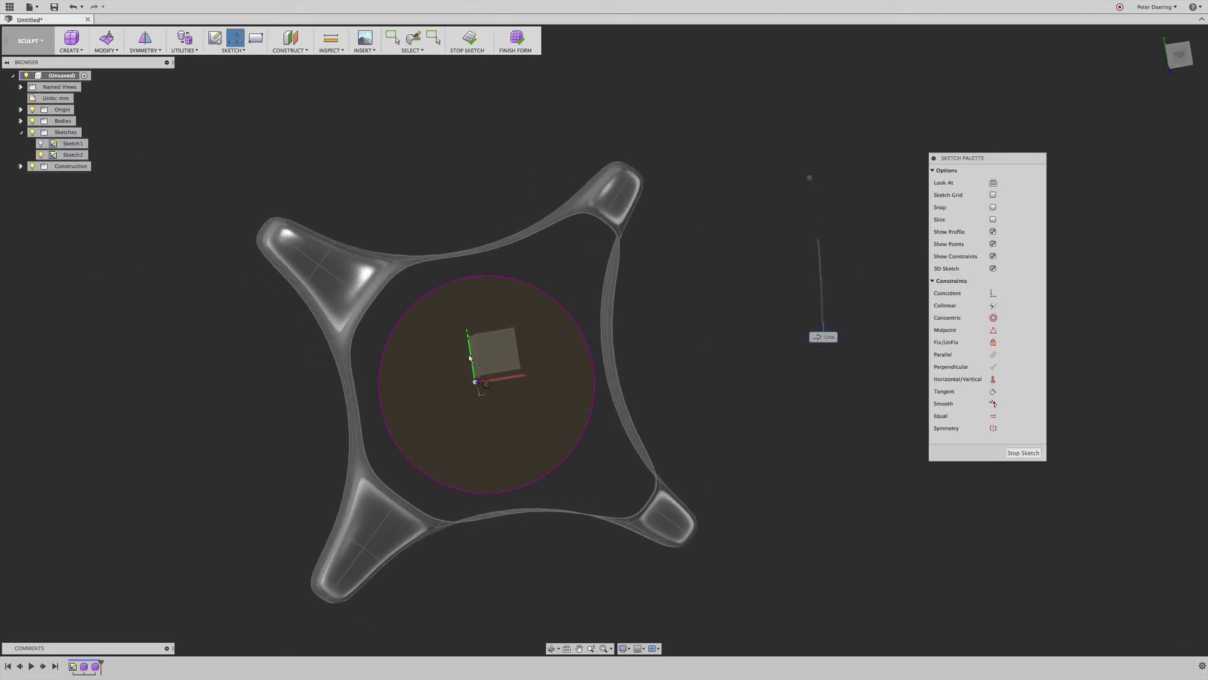
pyautogui.click(382, 410)
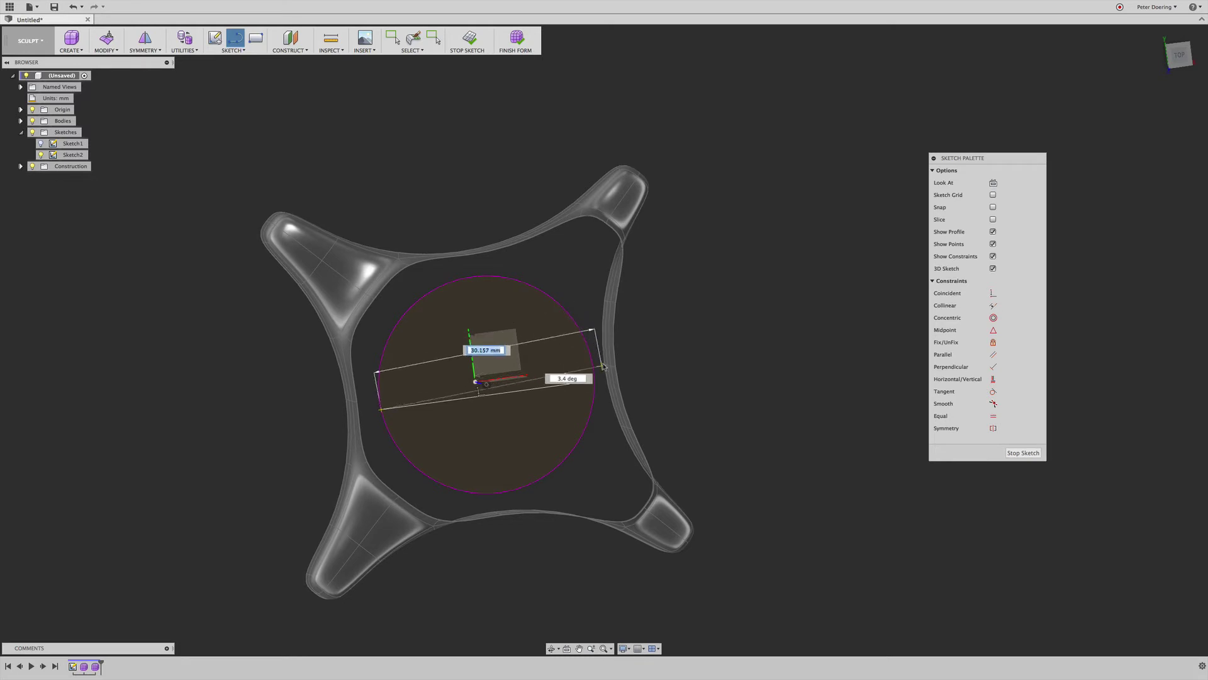
pyautogui.press('Escape')
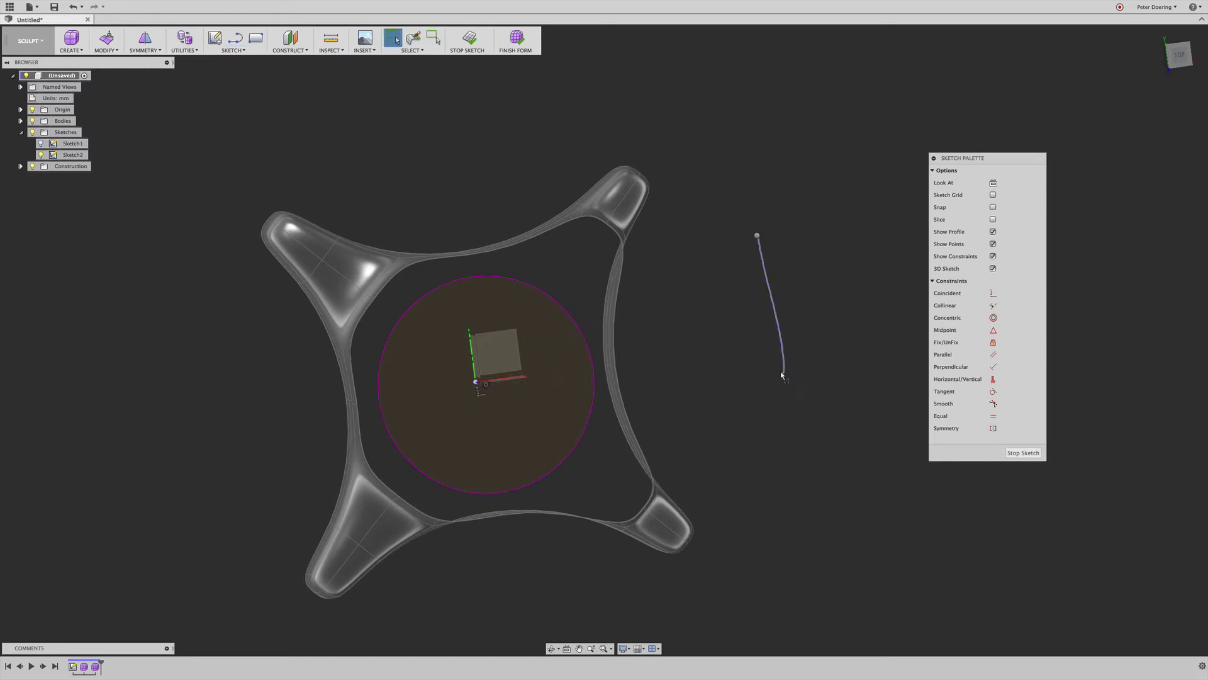
# Step: Draw two horizontal lines, about 14 mm each, from the circle's centre to opposite sides of its rim, and make them construction lines
pyautogui.press('l')
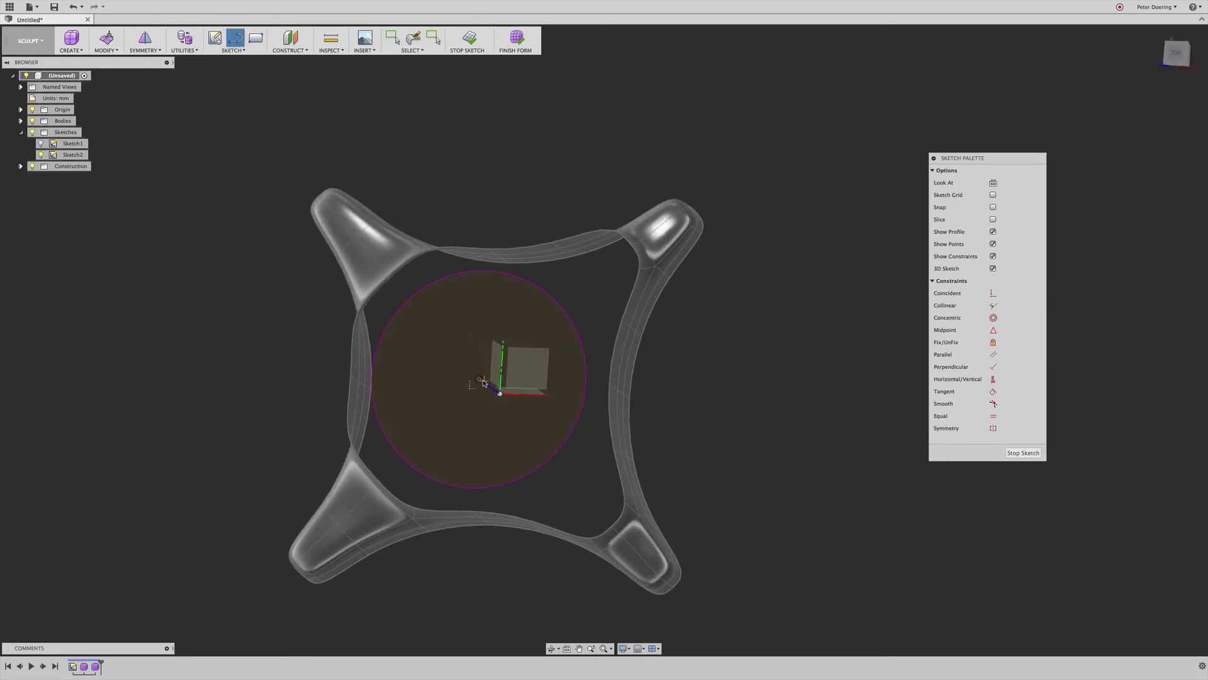
pyautogui.click(480, 380)
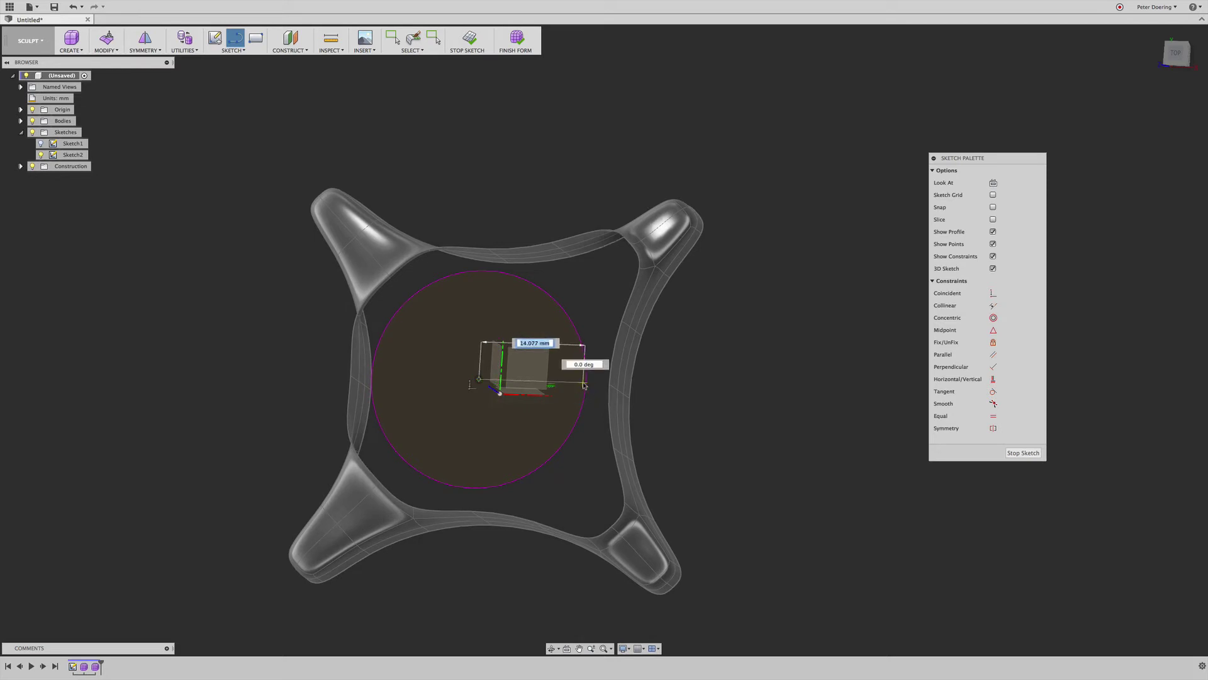
pyautogui.click(586, 383)
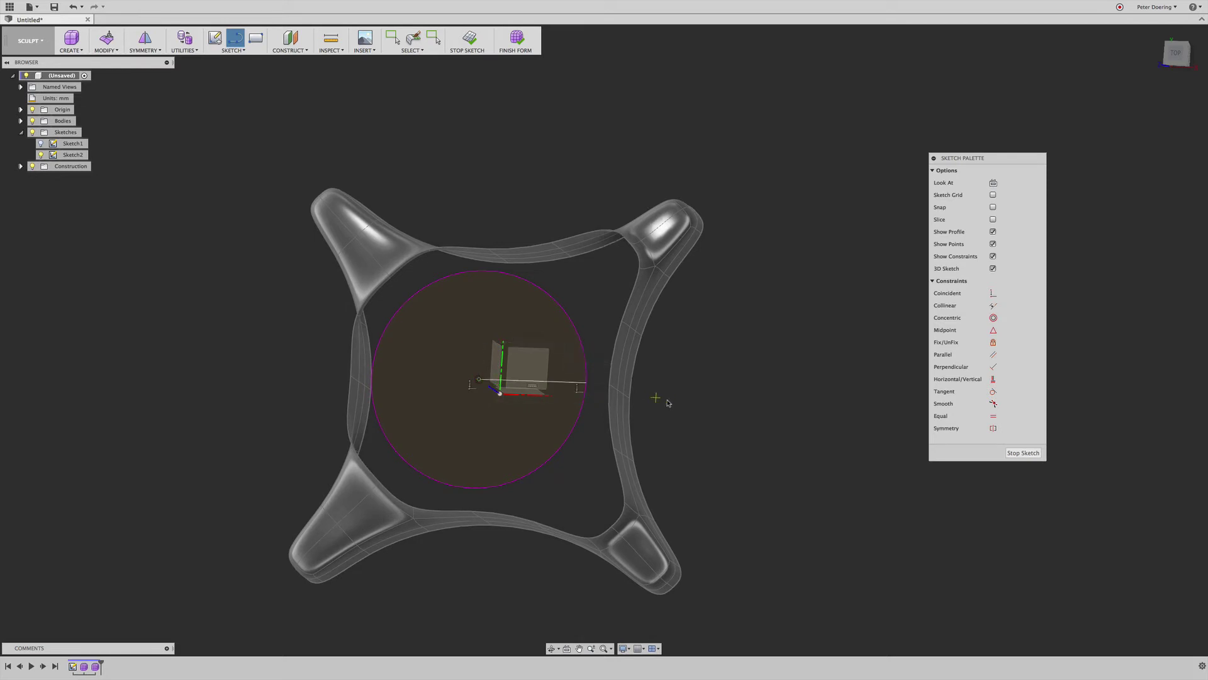
pyautogui.click(479, 380)
pyautogui.click(372, 378)
pyautogui.press('Escape')
pyautogui.moveTo(527, 360); pyautogui.dragTo(468, 392)
pyautogui.click(1000, 182)
pyautogui.click(756, 335)
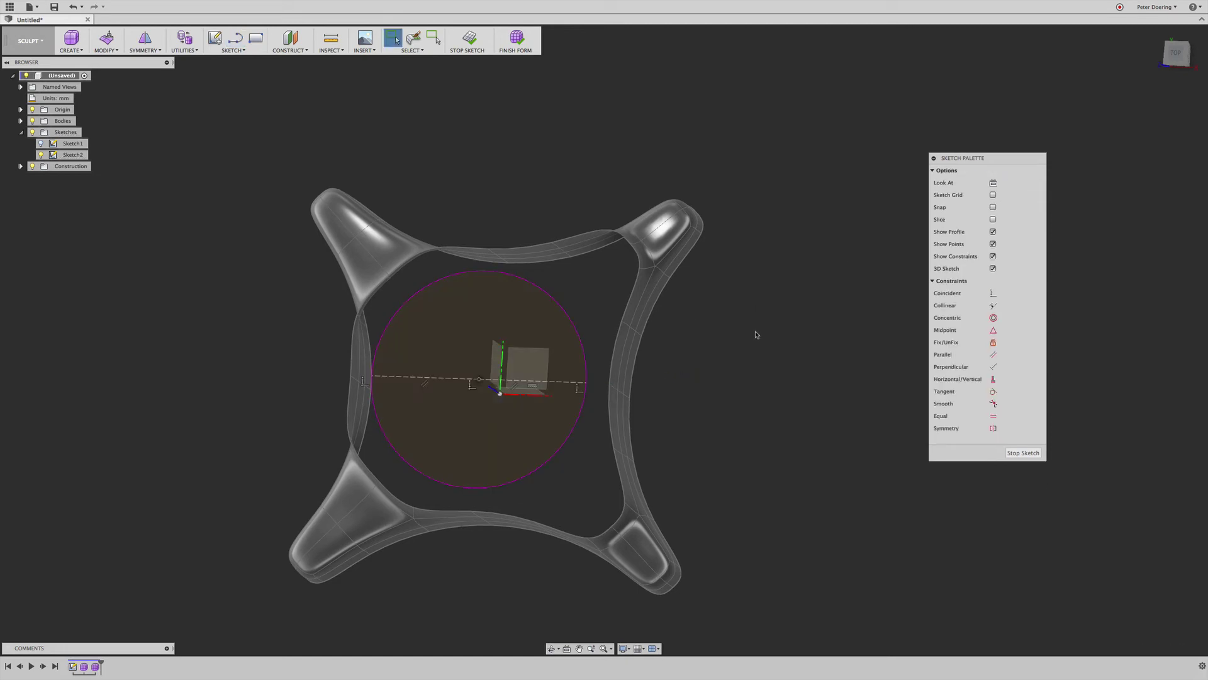
# Step: Trim away the circle's negative-Y half below the construction lines and finish the sketch
pyautogui.keyDown('shift'); pyautogui.moveTo(752, 389); pyautogui.dragTo(257, 73, button='middle'); pyautogui.keyUp('shift')
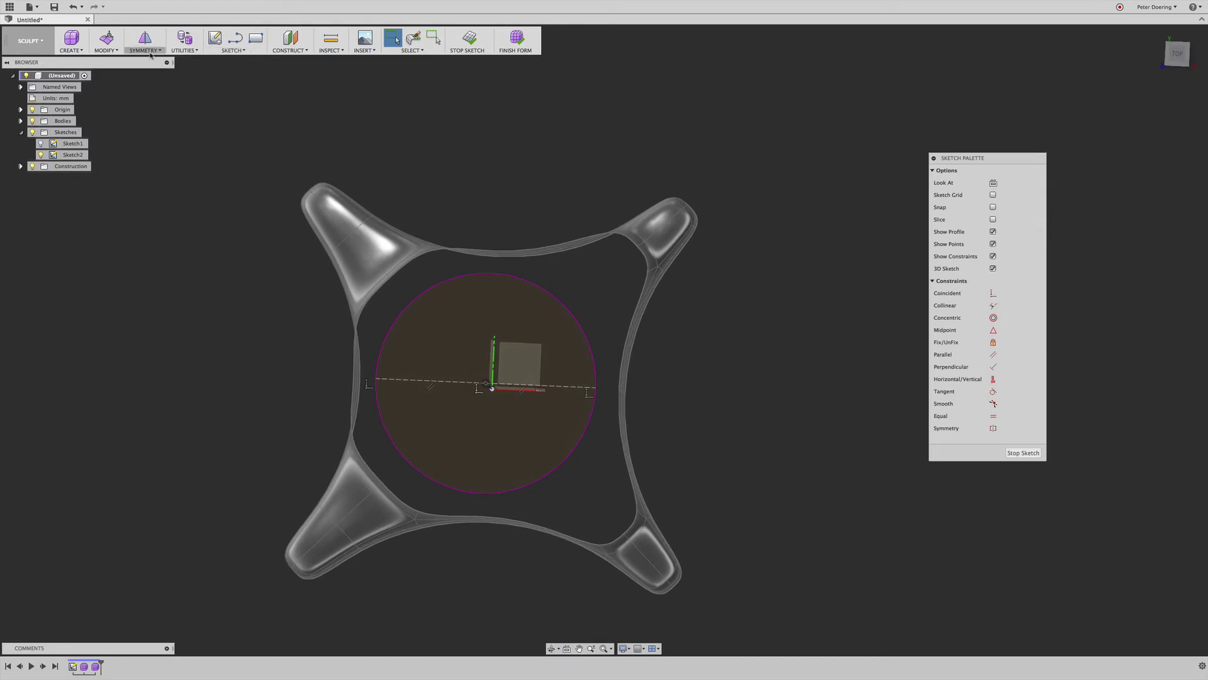
pyautogui.click(230, 50)
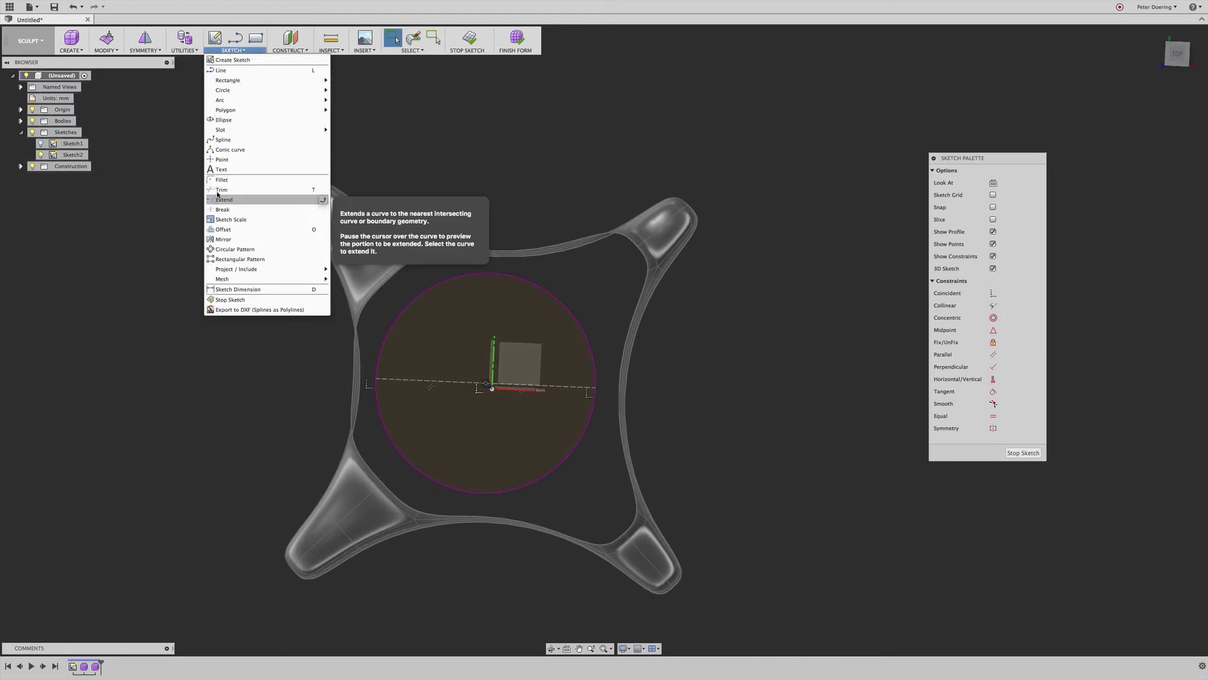
pyautogui.click(258, 189)
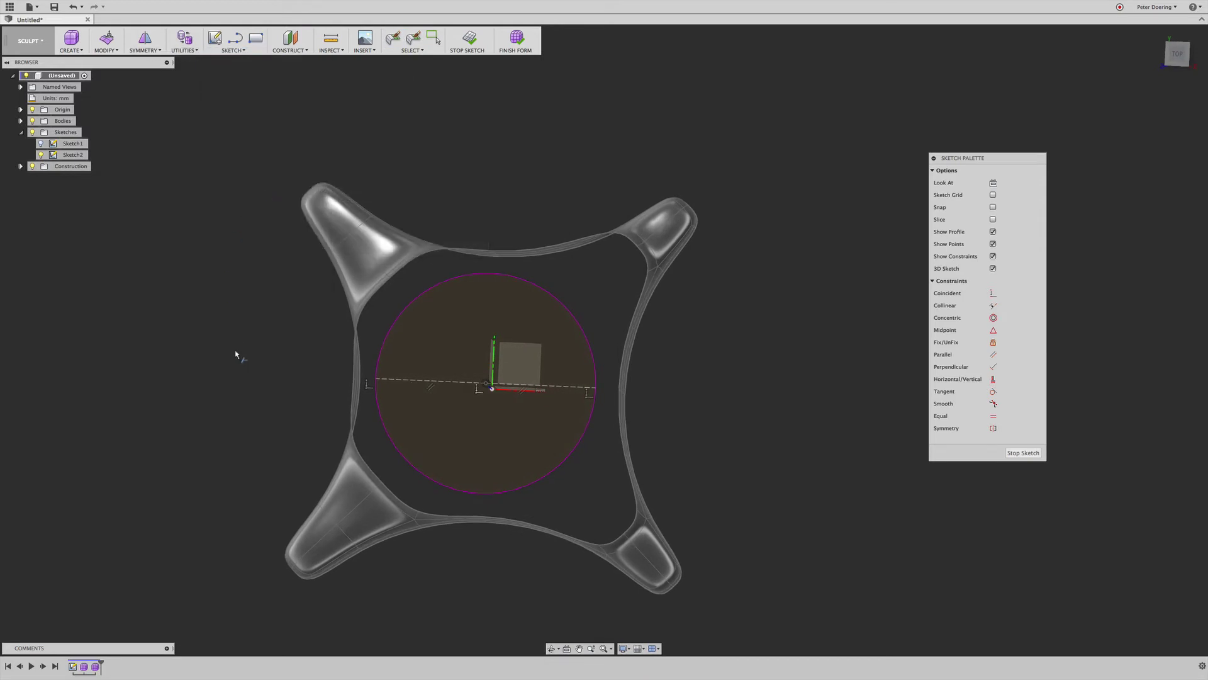
pyautogui.click(395, 452)
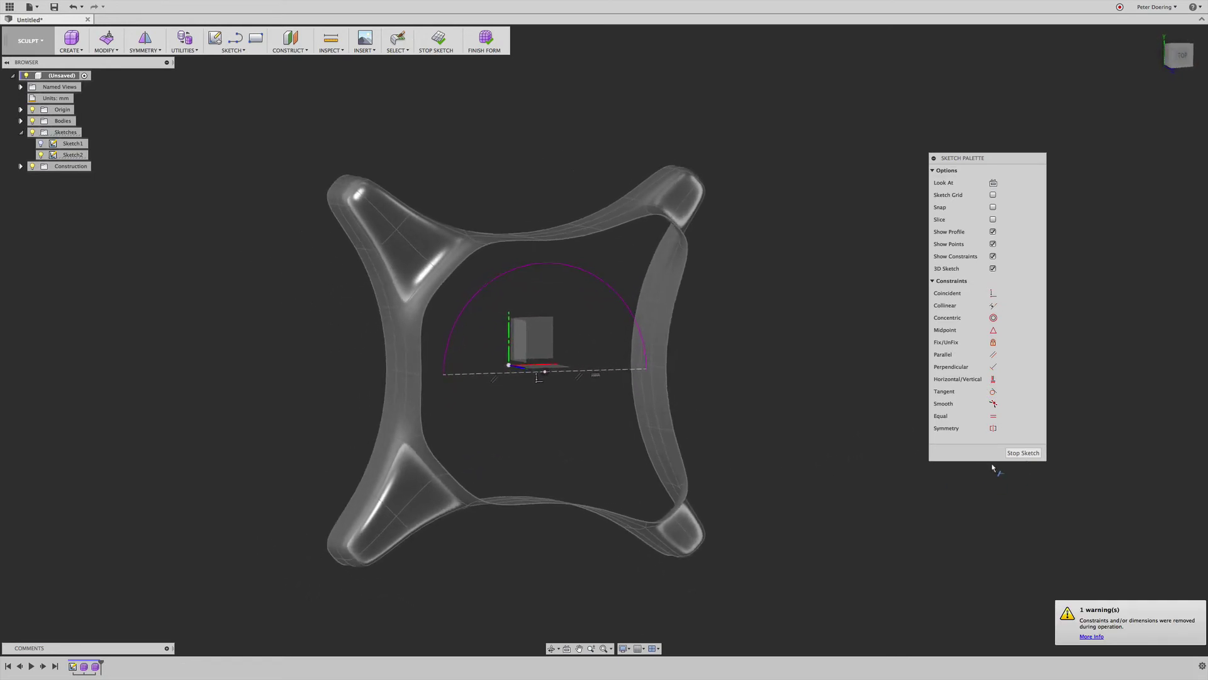
pyautogui.click(1024, 454)
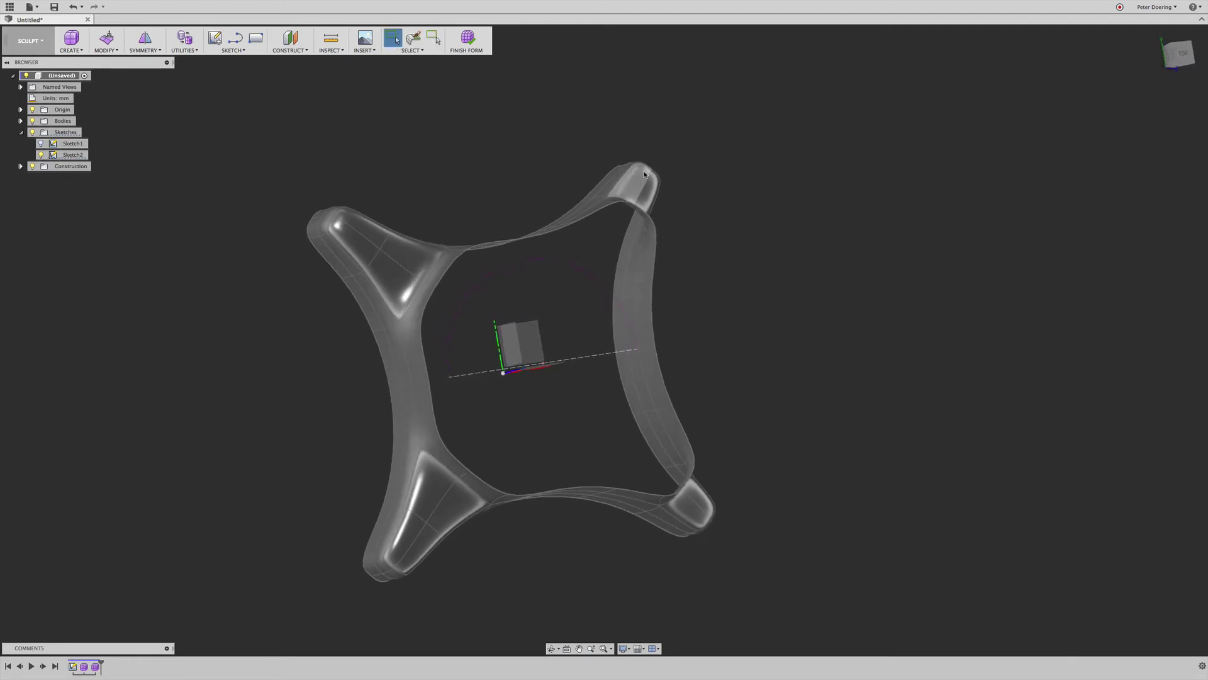
# Step: Apply internal mirror symmetry to the form using two adjacent faces at the middle of one side wall
pyautogui.click(144, 49)
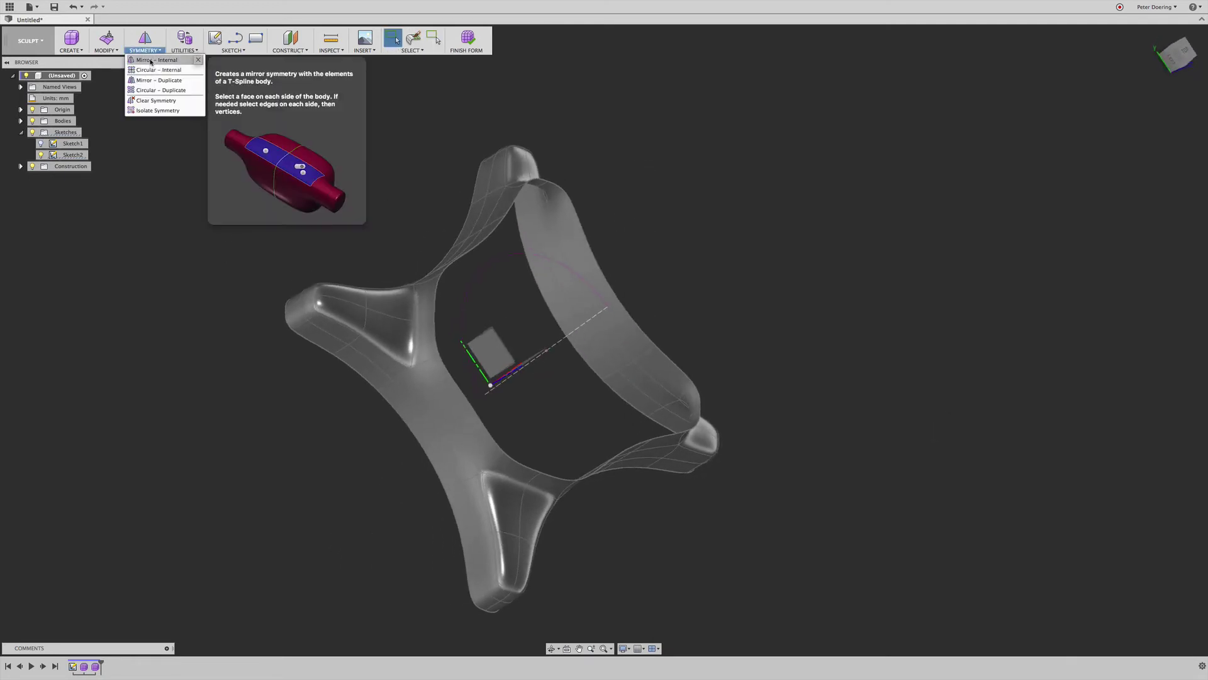
pyautogui.click(151, 62)
pyautogui.click(405, 409)
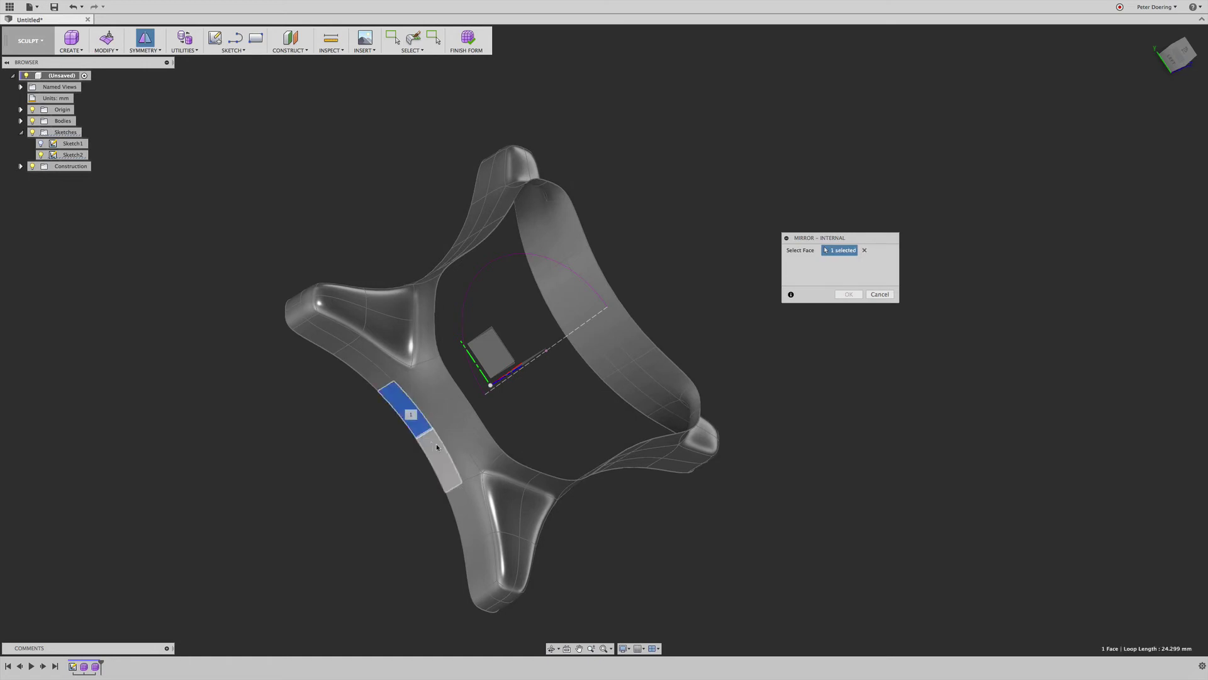
pyautogui.click(436, 447)
pyautogui.click(848, 295)
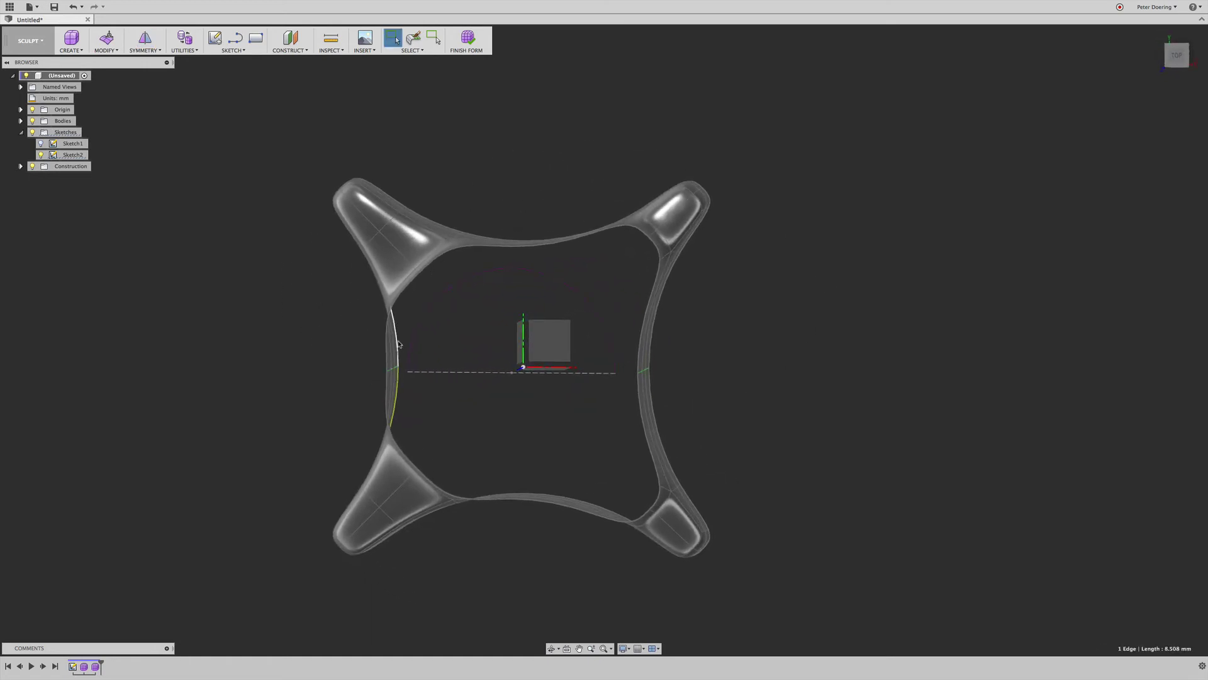
# Step: Try to match the full inner top edge loop to the half-circle with Position continuity, cancel it, and undo the internal symmetry
pyautogui.keyDown('shift'); pyautogui.moveTo(471, 256); pyautogui.dragTo(445, 290, button='middle'); pyautogui.keyUp('shift')
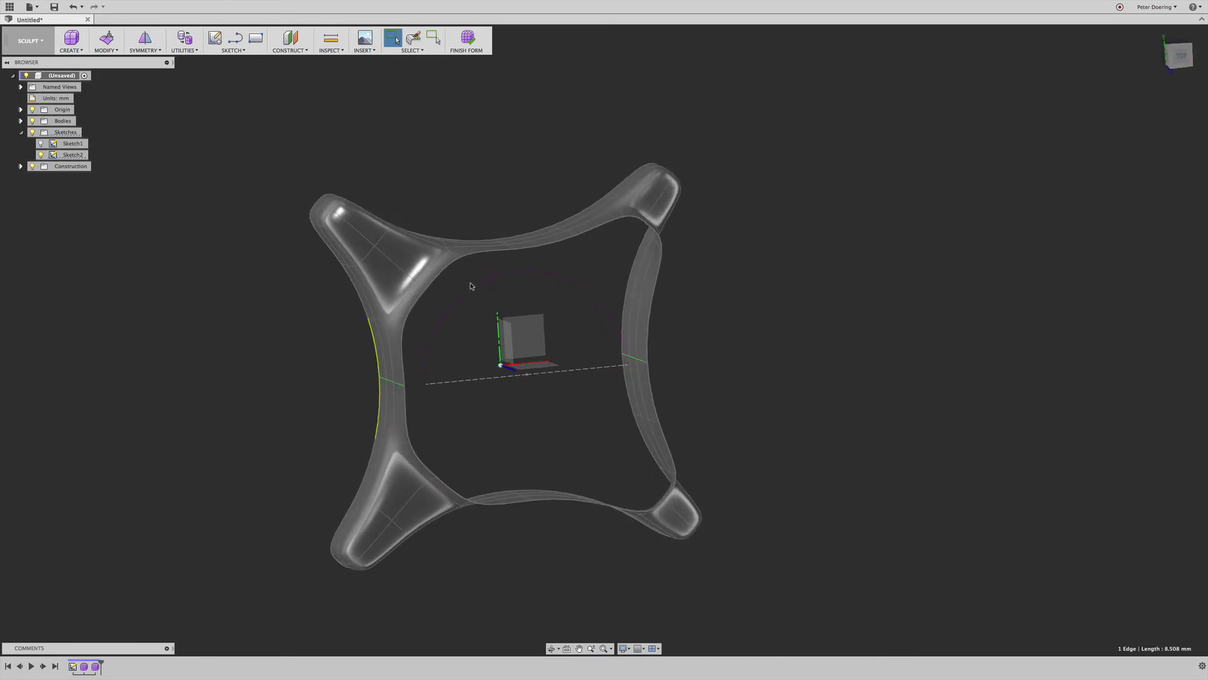
pyautogui.doubleClick(445, 273)
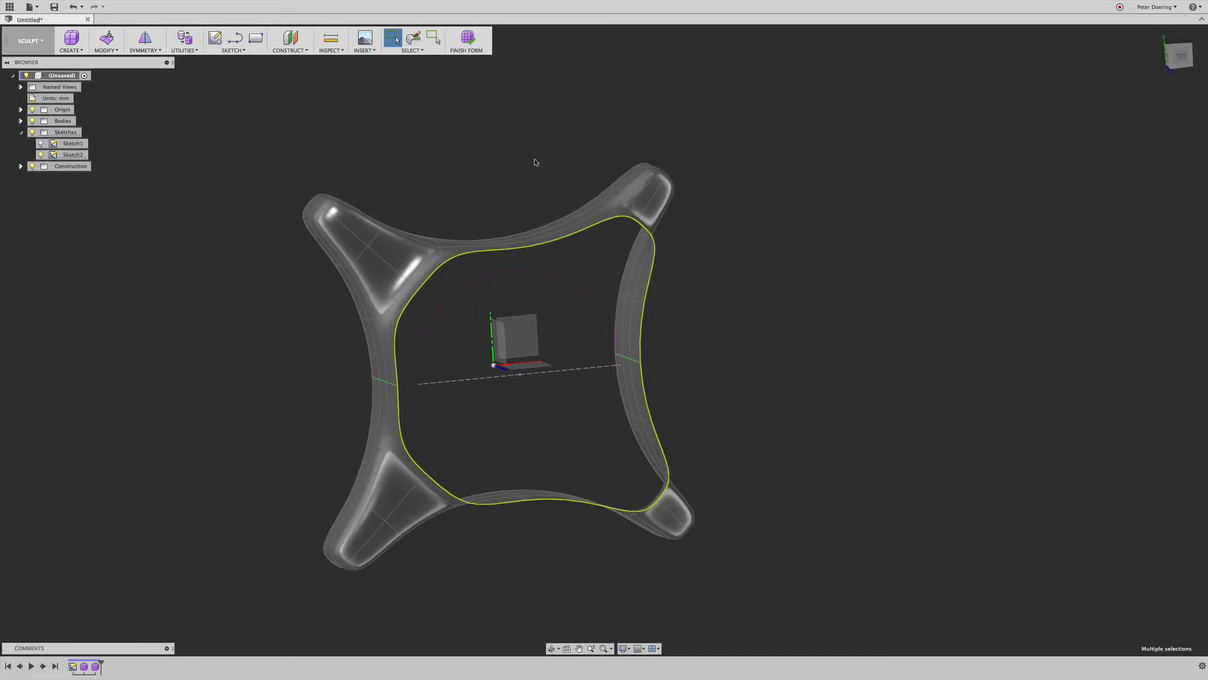
pyautogui.click(144, 51)
pyautogui.click(106, 51)
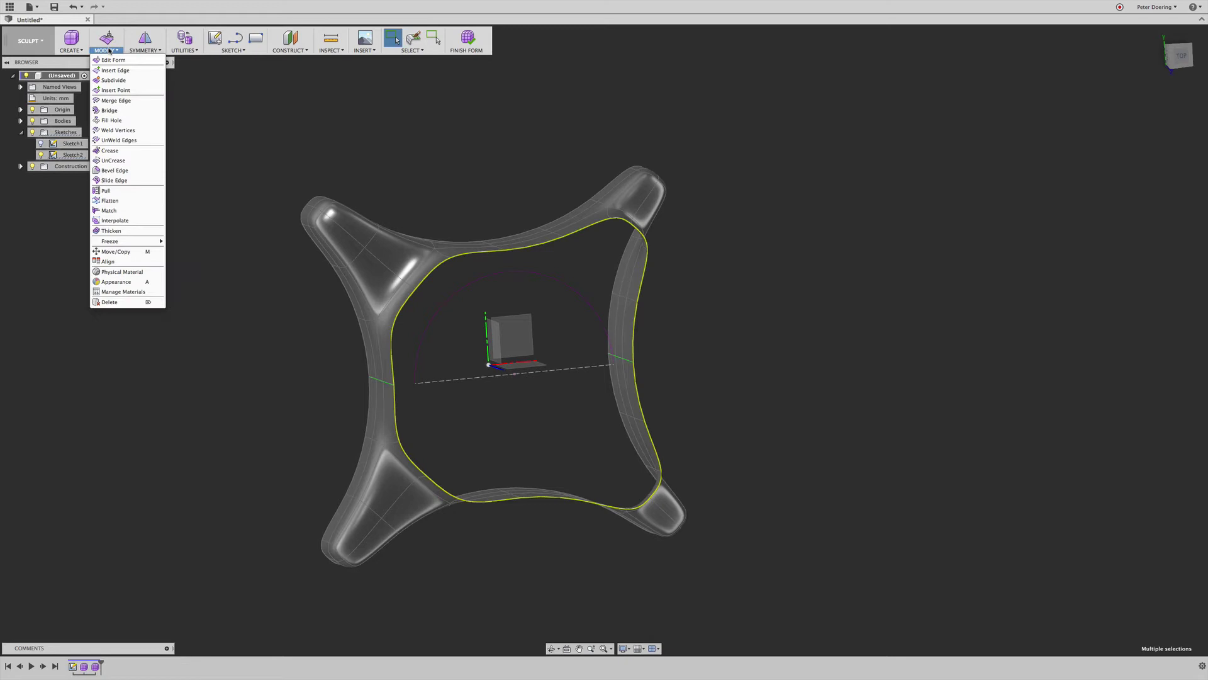
pyautogui.click(111, 211)
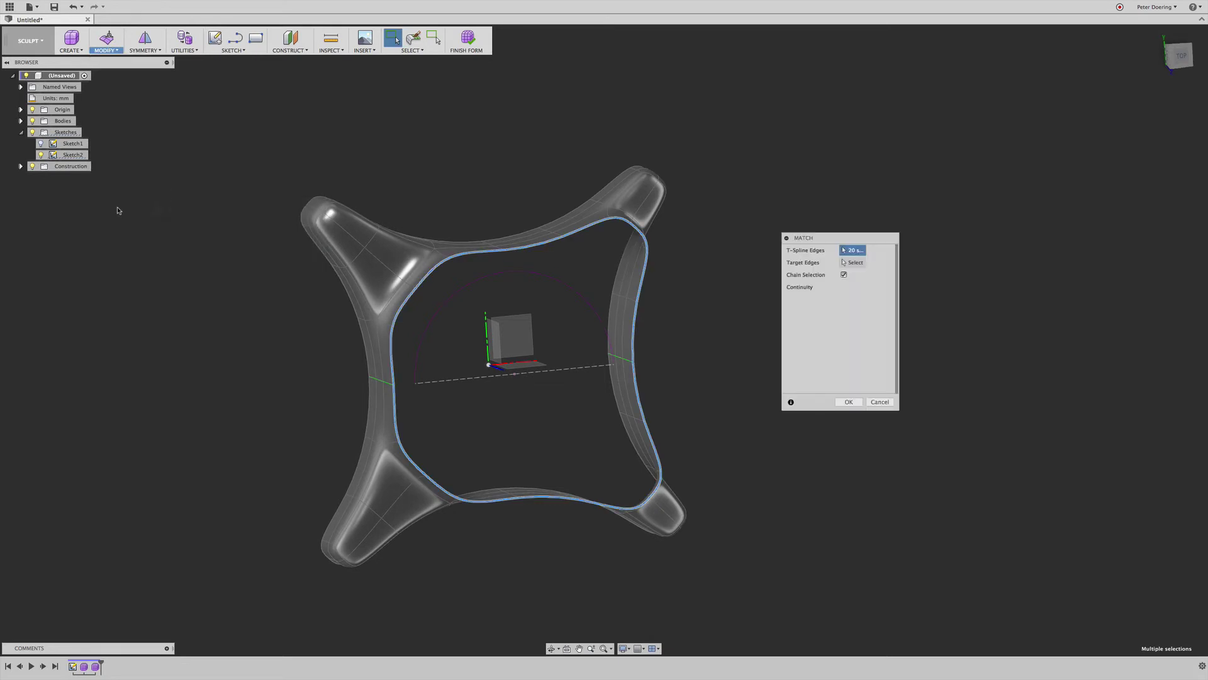
pyautogui.click(555, 279)
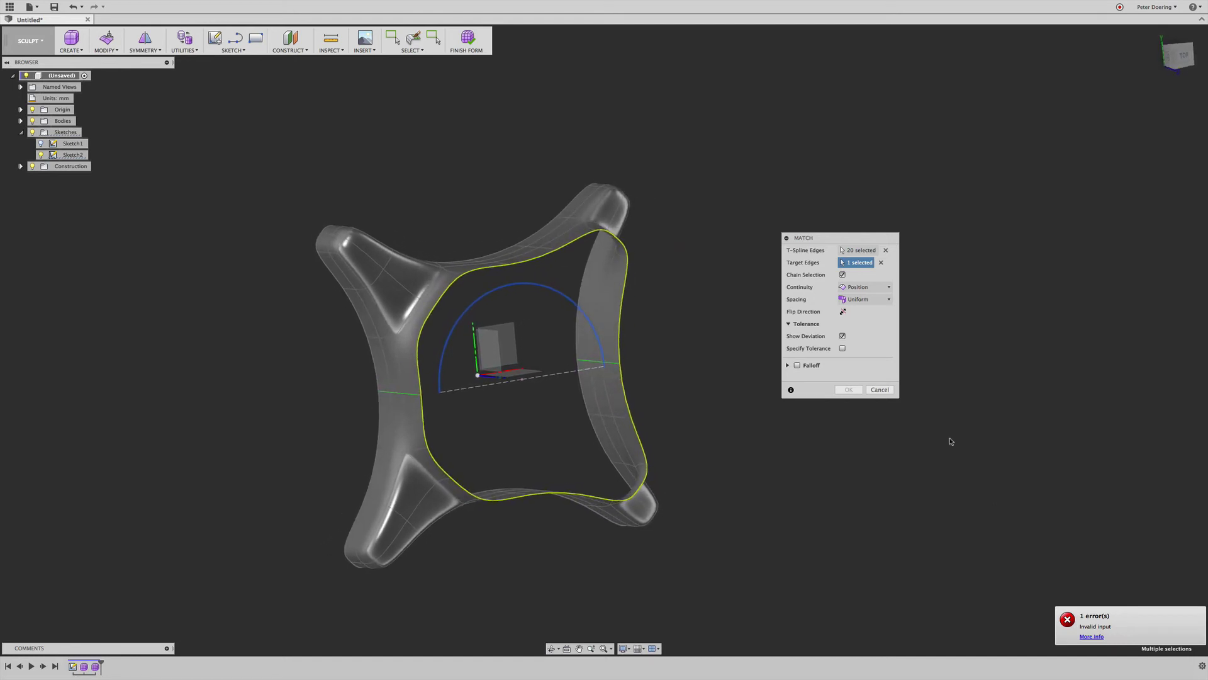
pyautogui.click(880, 391)
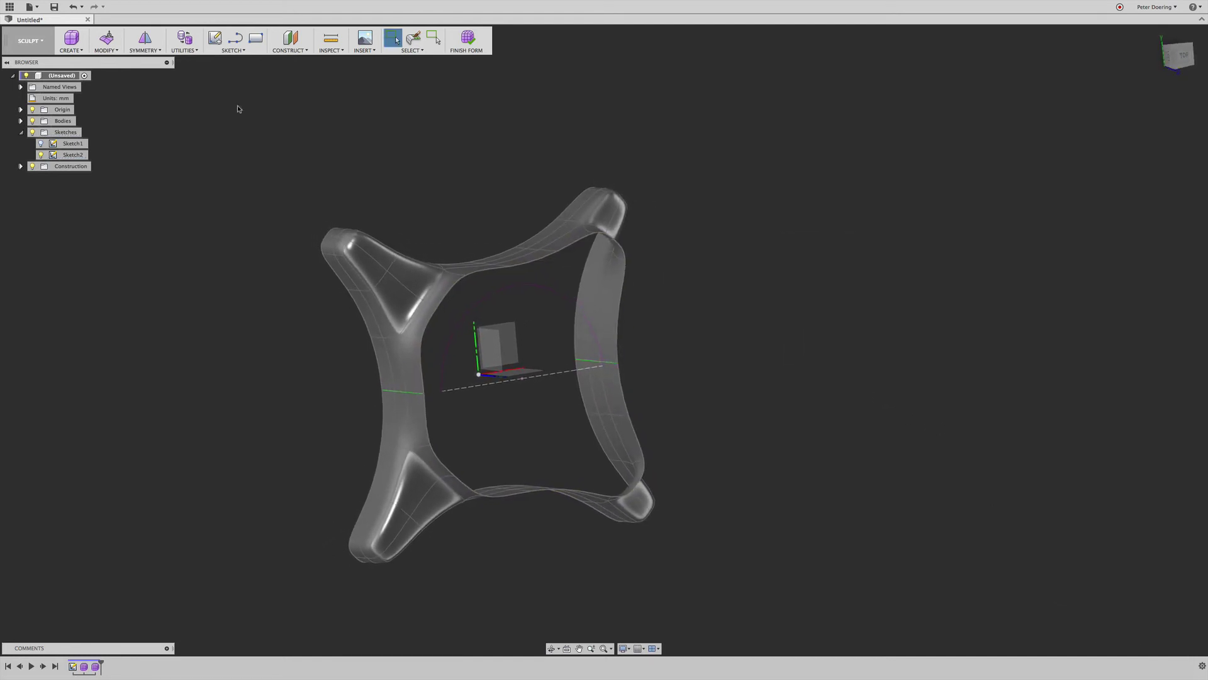
pyautogui.click(73, 7)
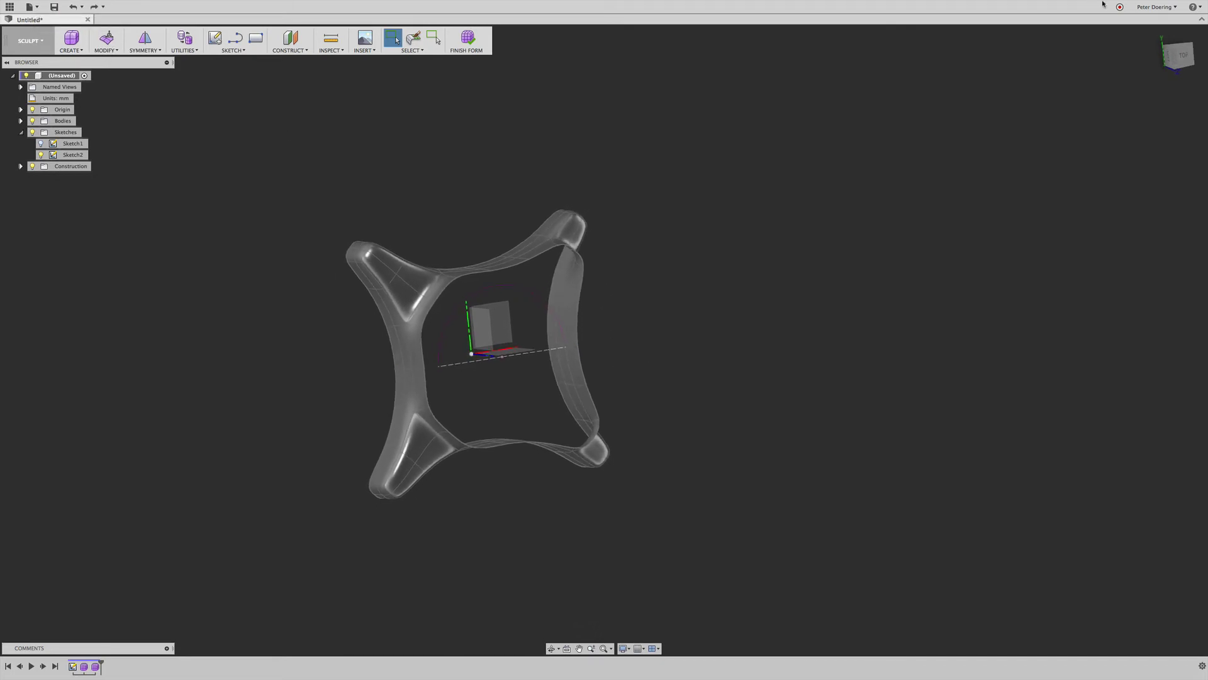
# Step: Delete the negative-Y half of the form and match the remaining half's inner top edge to the sketched half-circle
pyautogui.moveTo(680, 344); pyautogui.dragTo(319, 481)
pyautogui.press('Delete')
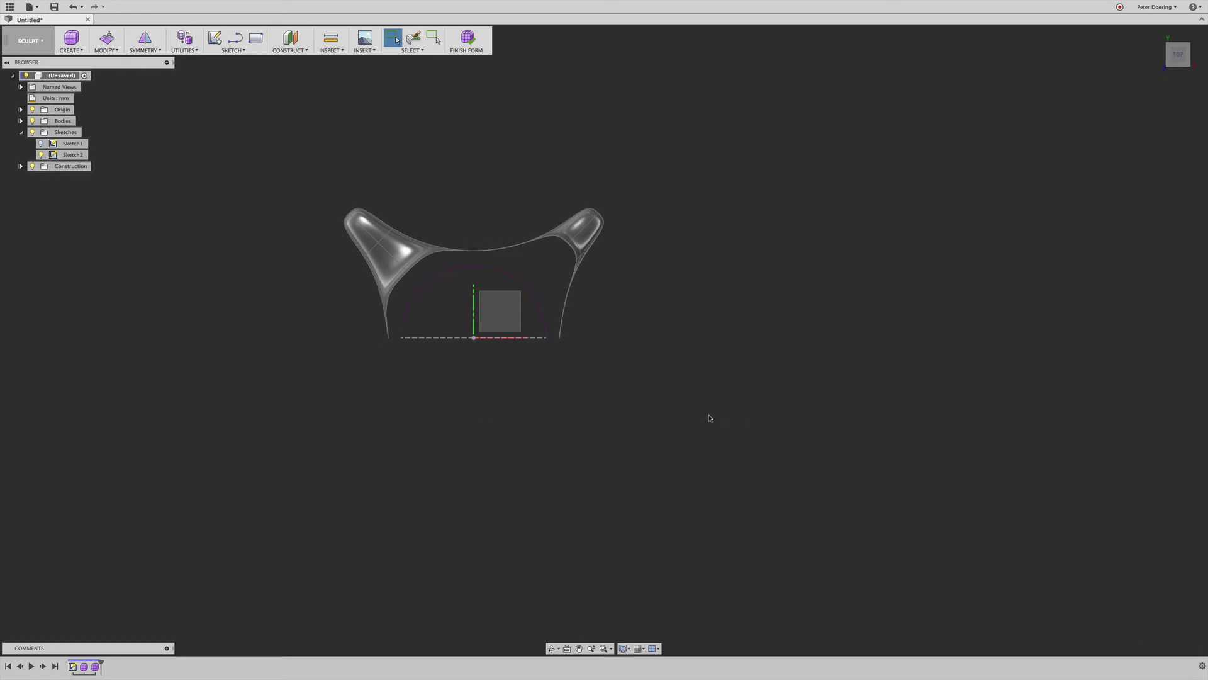
pyautogui.click(143, 51)
pyautogui.click(105, 51)
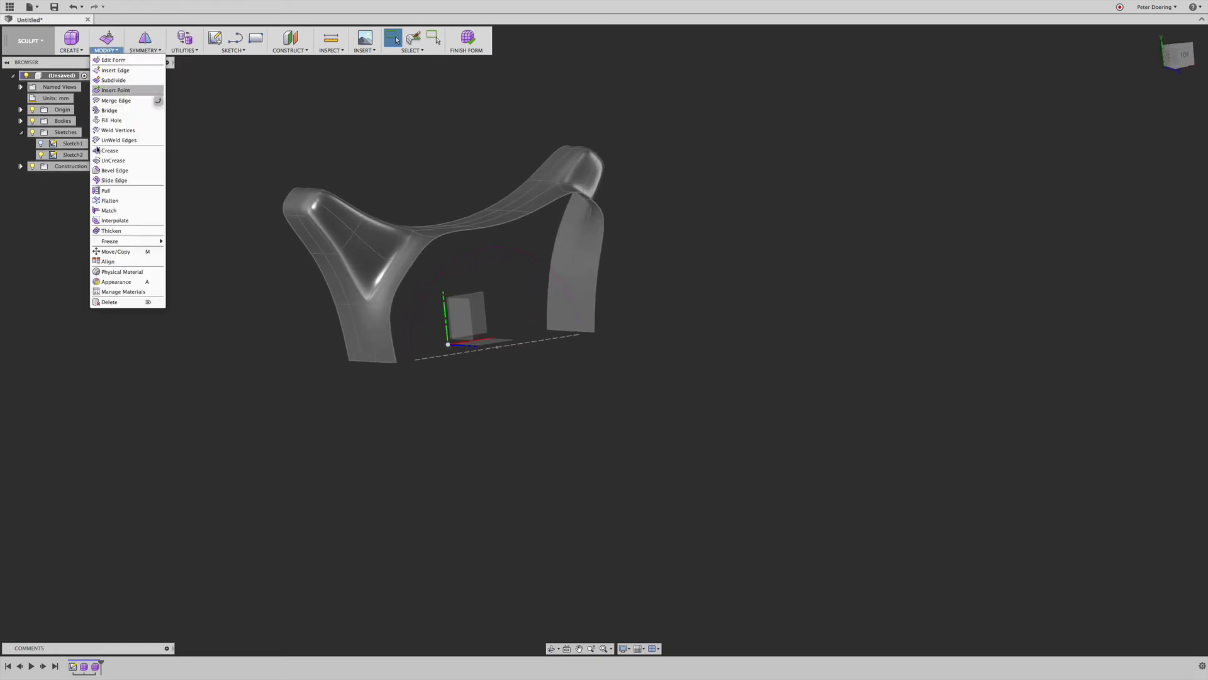
pyautogui.click(110, 211)
pyautogui.click(417, 261)
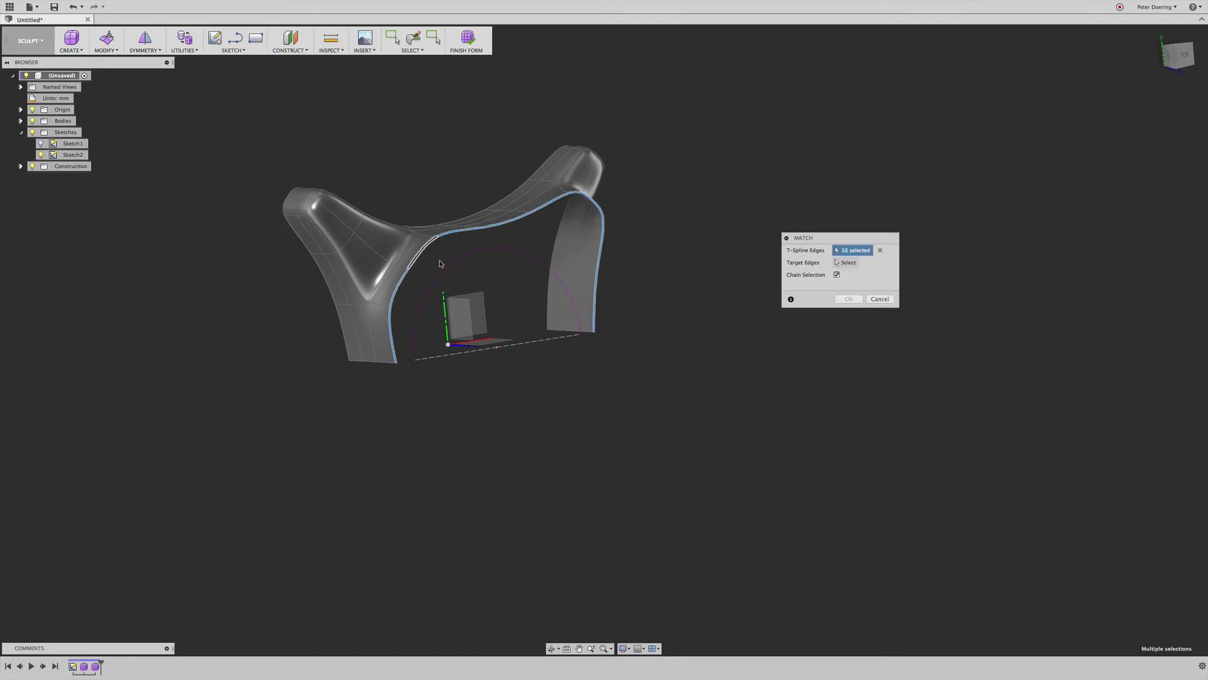
pyautogui.click(530, 256)
pyautogui.click(849, 390)
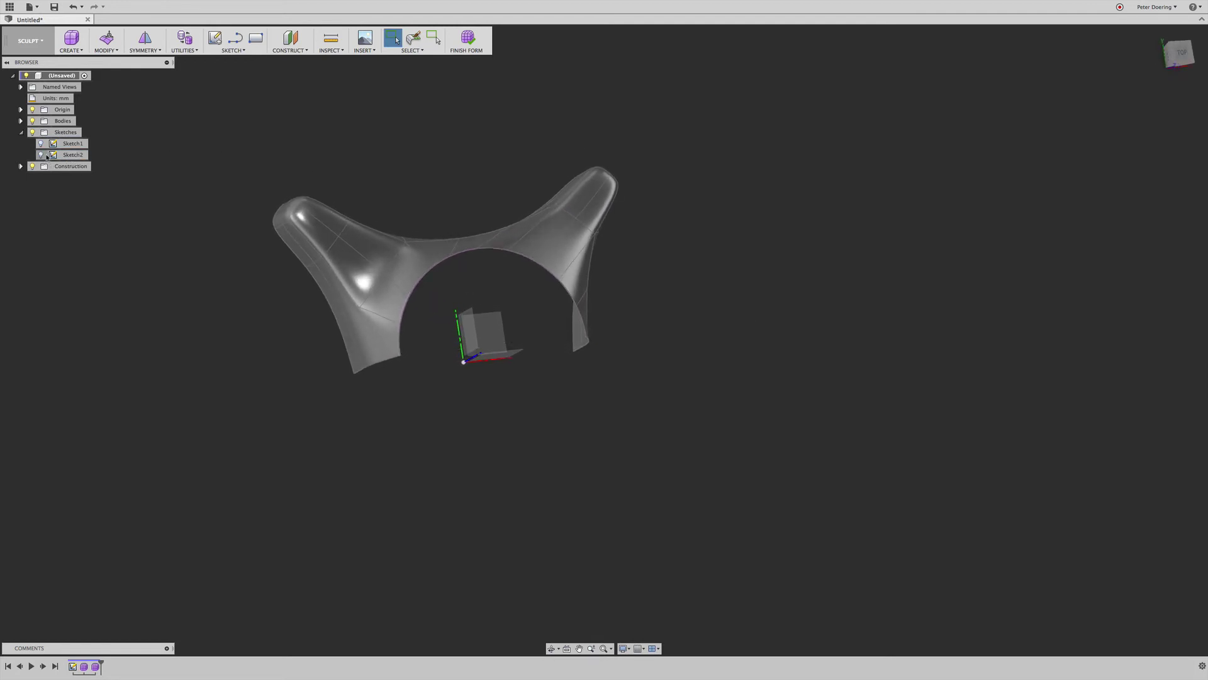
# Step: Mirror-duplicate the half form across the origin's XZ plane with Weld on and a weld tolerance of 0.01 mm
pyautogui.keyDown('shift'); pyautogui.moveTo(312, 117); pyautogui.dragTo(248, 81, button='middle'); pyautogui.keyUp('shift')
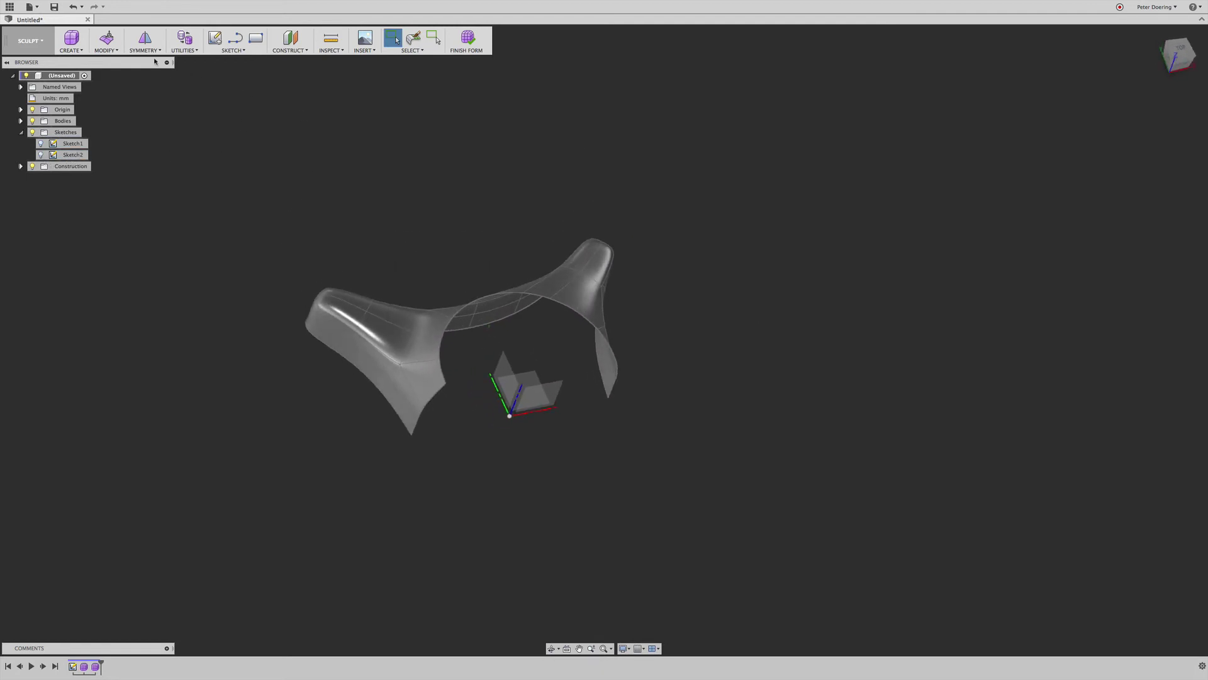
pyautogui.click(144, 42)
pyautogui.click(189, 80)
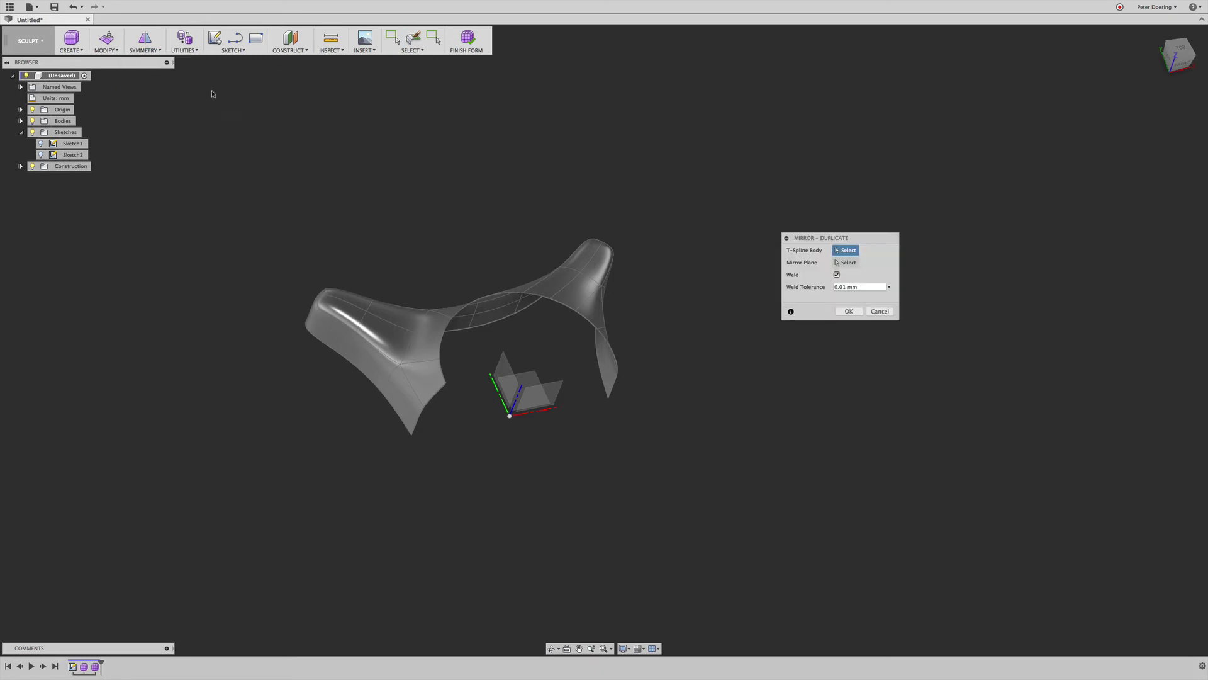
pyautogui.keyDown('shift'); pyautogui.moveTo(452, 131); pyautogui.dragTo(521, 140, button='middle'); pyautogui.keyUp('shift')
pyautogui.click(532, 260)
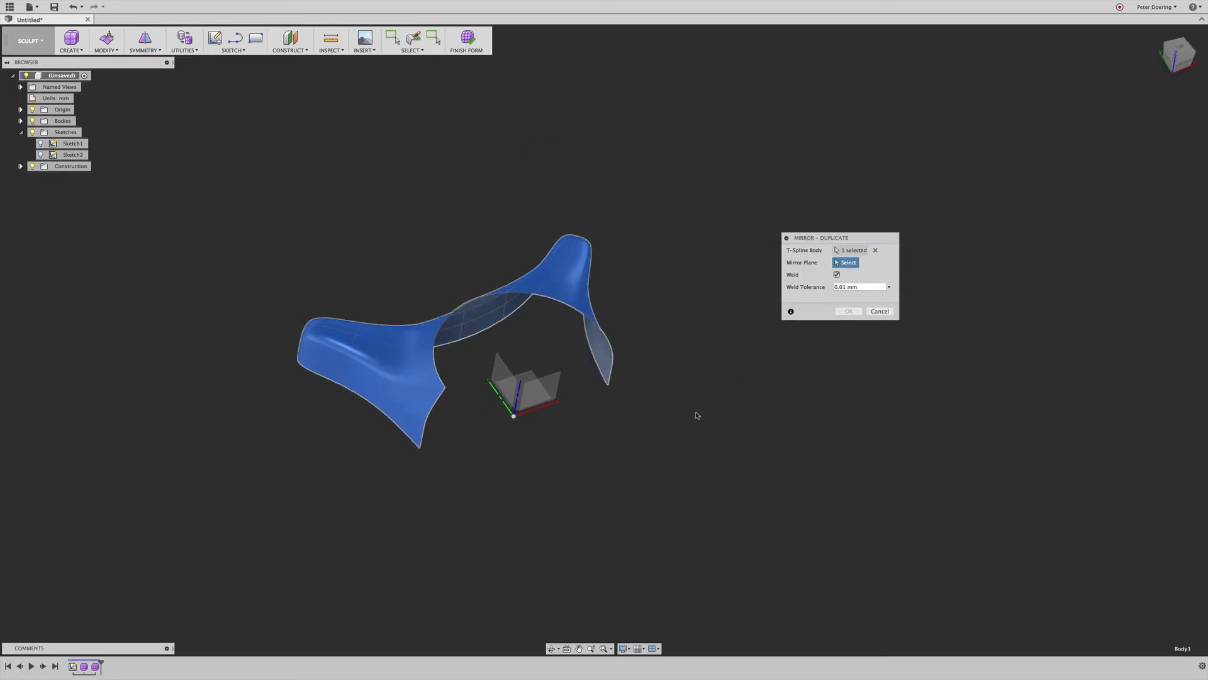
pyautogui.click(541, 389)
pyautogui.click(852, 312)
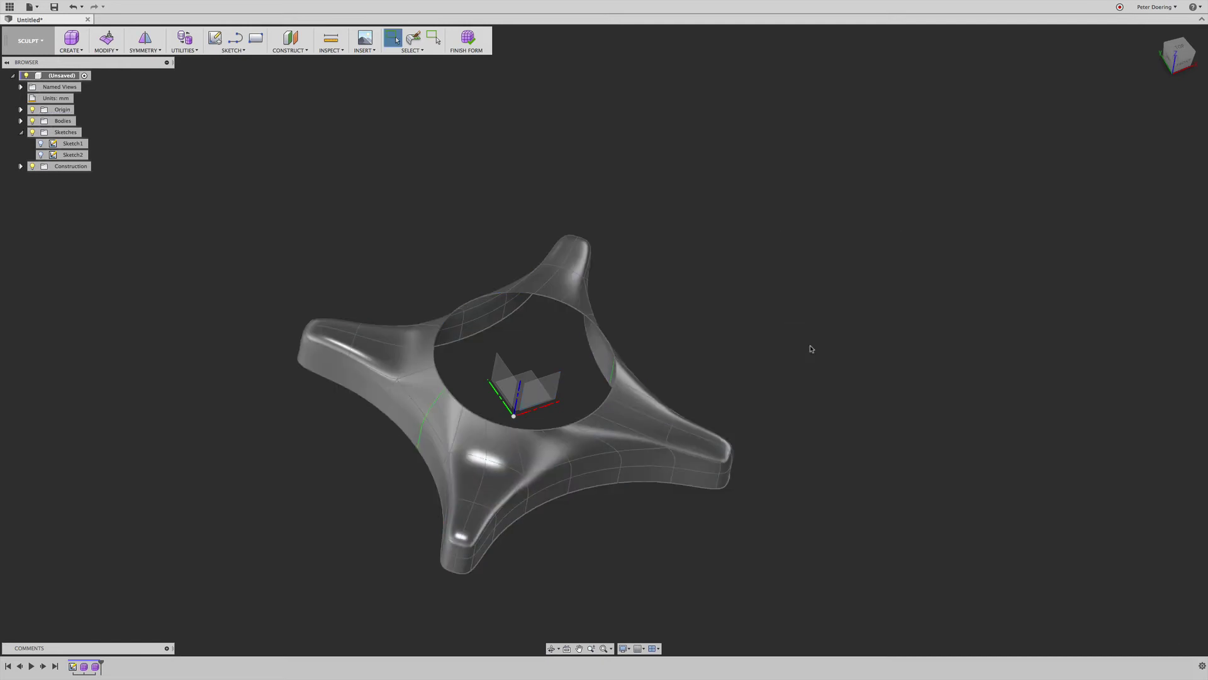
# Step: With Edit Form, move the circular top edge loop about 2.8 mm along X and 1.8 mm up, and tilt it about 15°
pyautogui.keyDown('shift'); pyautogui.scroll(-10, 812, 349); pyautogui.keyUp('shift')
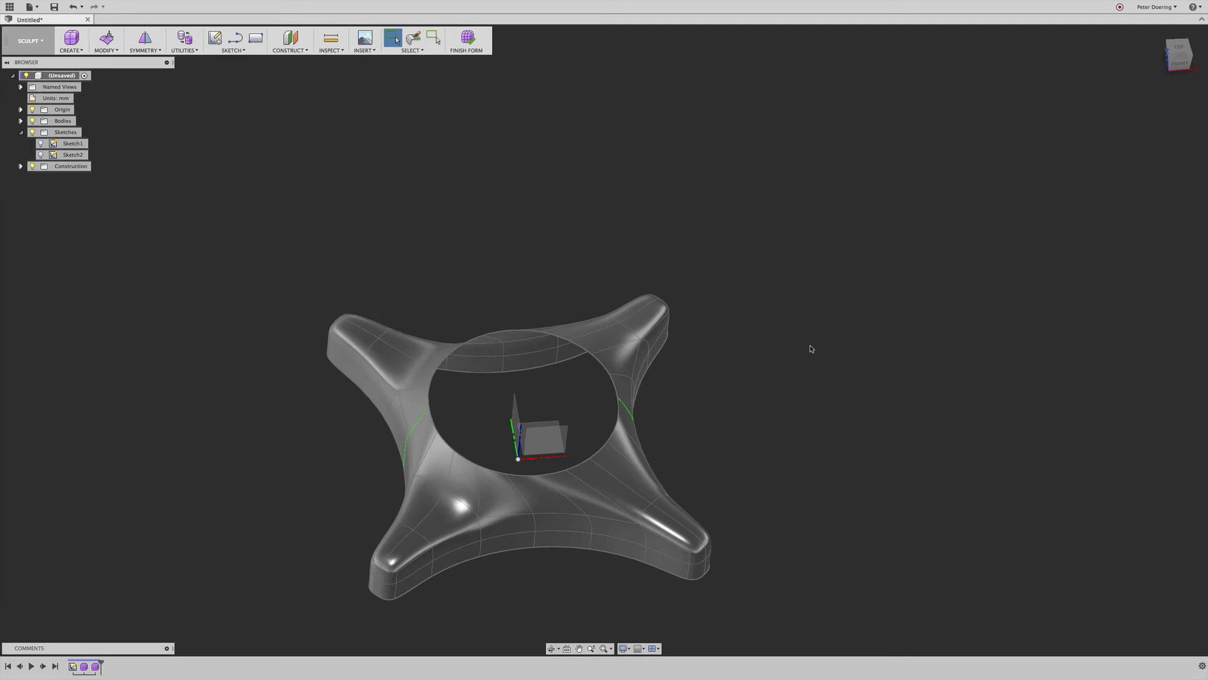
pyautogui.doubleClick(547, 445)
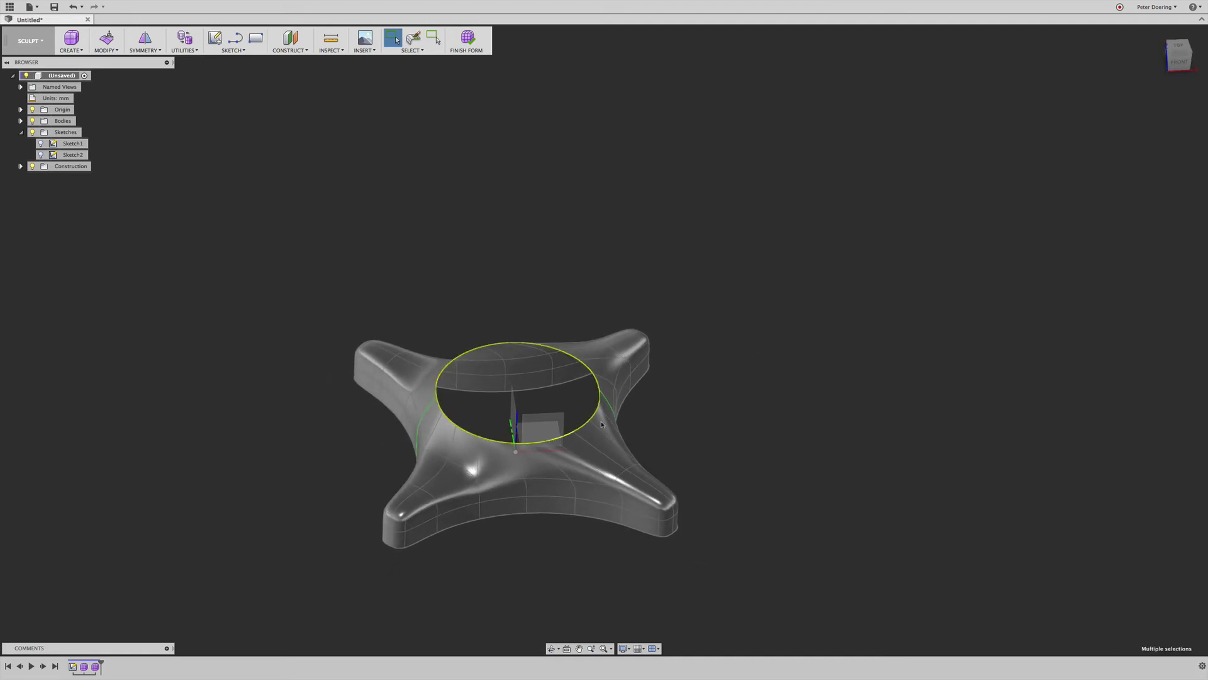
pyautogui.click(1176, 66)
pyautogui.rightClick(669, 278)
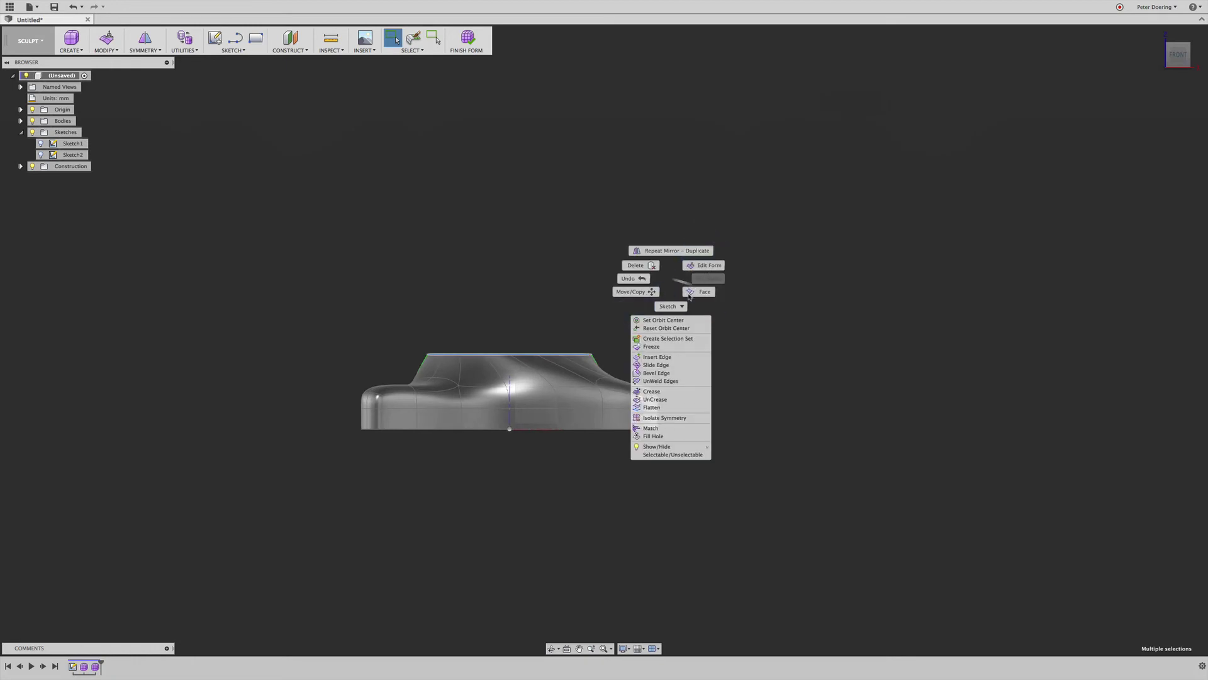
pyautogui.click(704, 265)
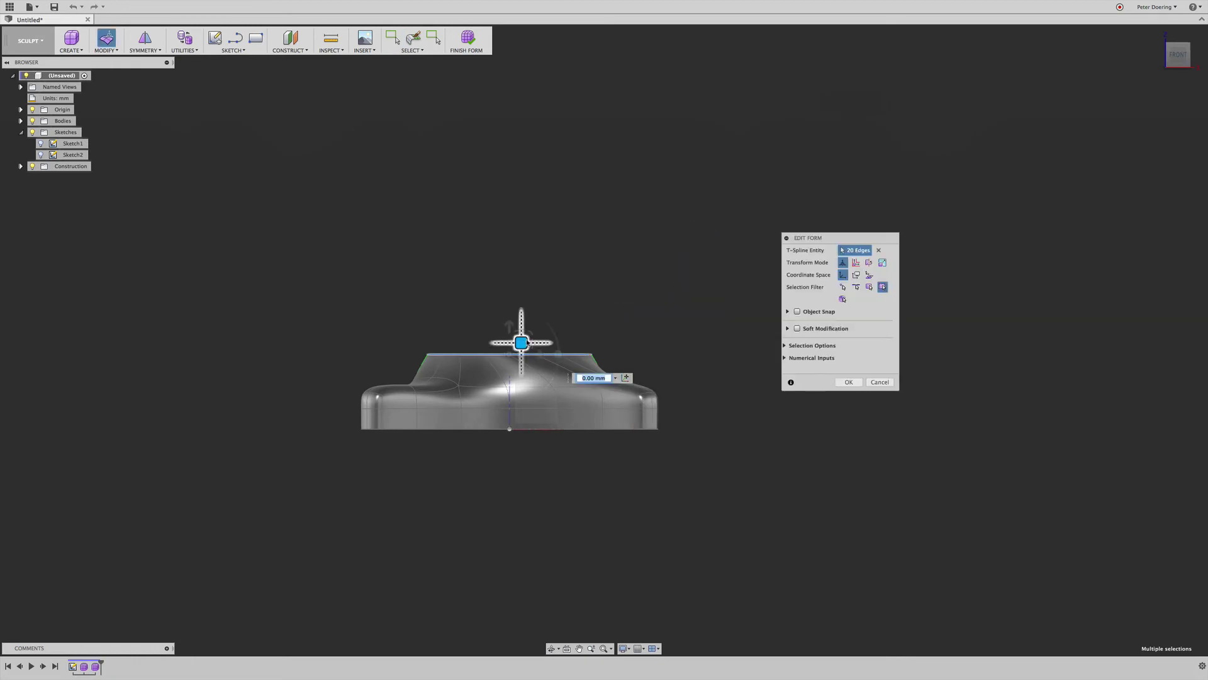
pyautogui.moveTo(539, 335); pyautogui.dragTo(545, 334)
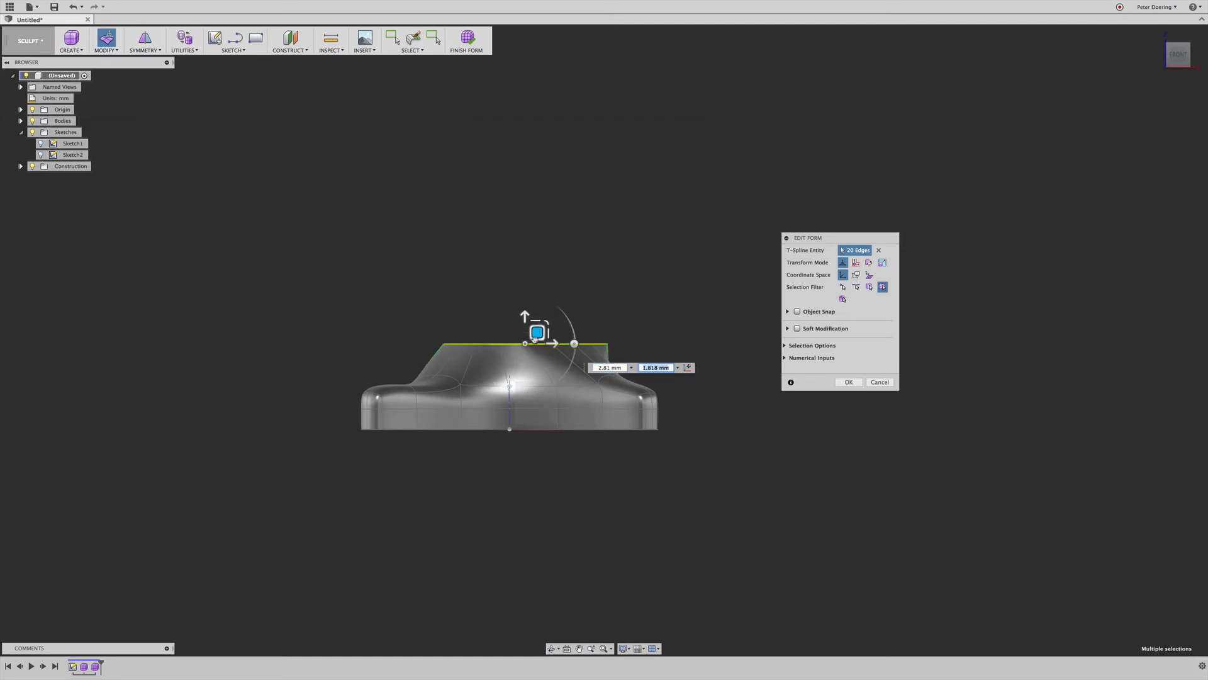
pyautogui.moveTo(526, 343); pyautogui.dragTo(572, 357)
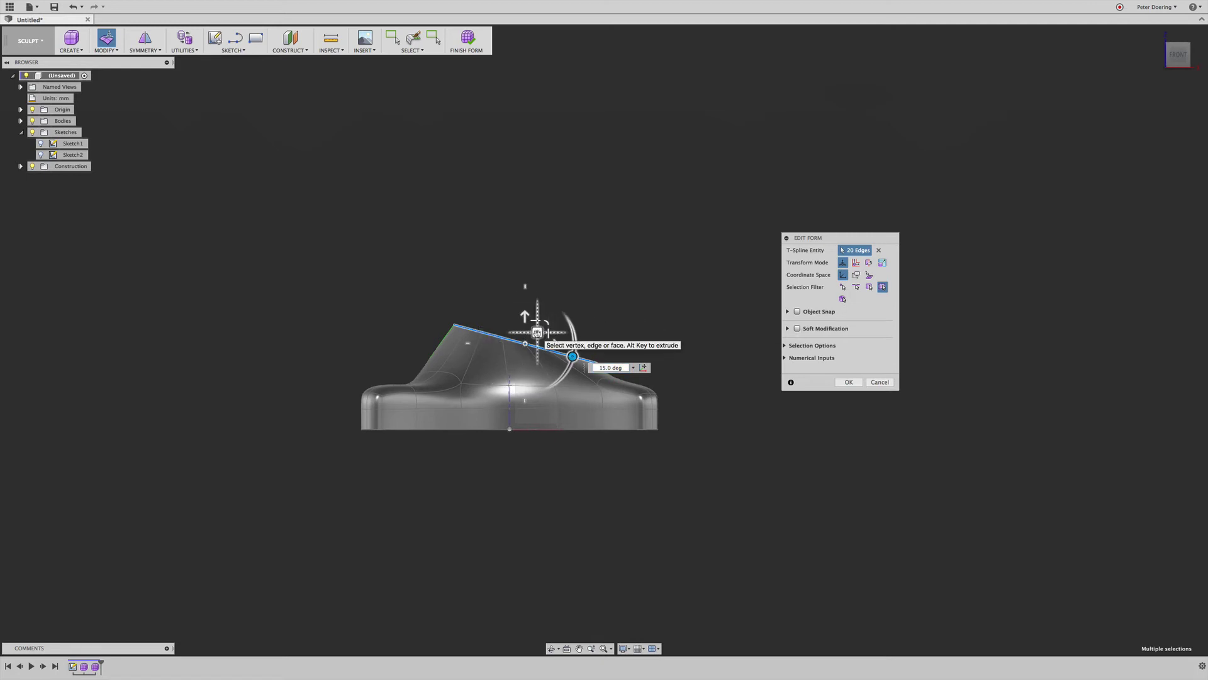
# Step: Move the circular edge loop further up and along X, tilting it steeply so the opening faces the positive X side
pyautogui.moveTo(539, 332); pyautogui.dragTo(605, 310)
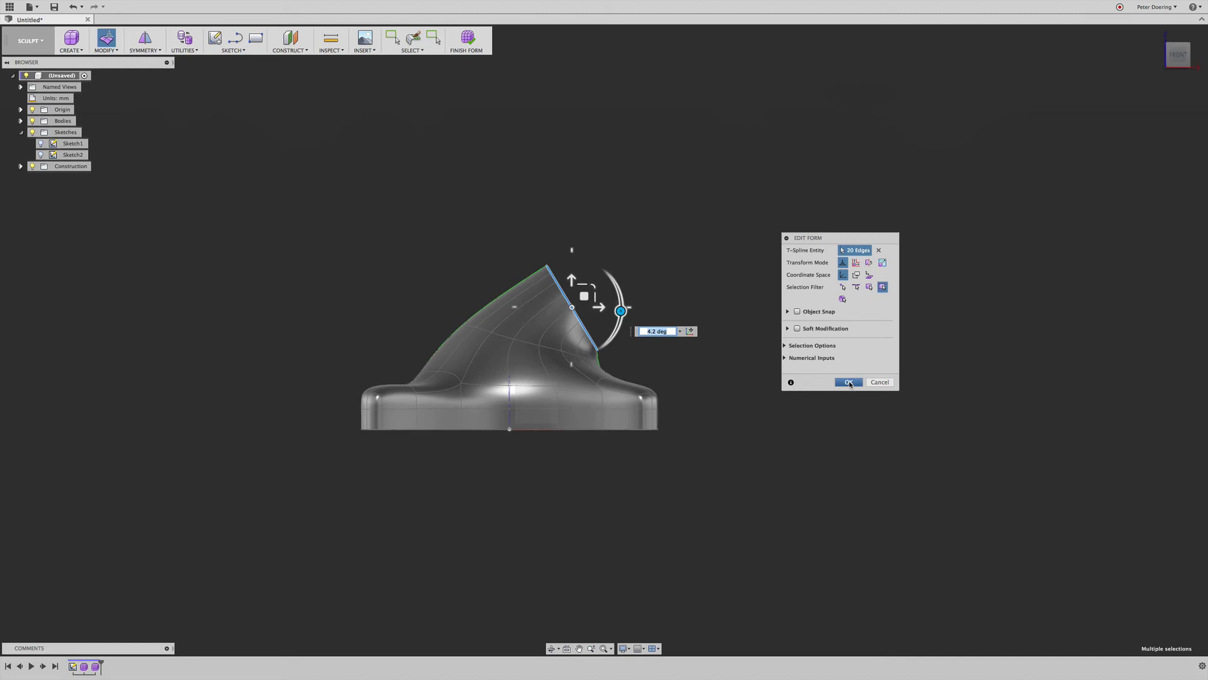
pyautogui.moveTo(596, 297); pyautogui.dragTo(601, 290)
pyautogui.click(633, 307)
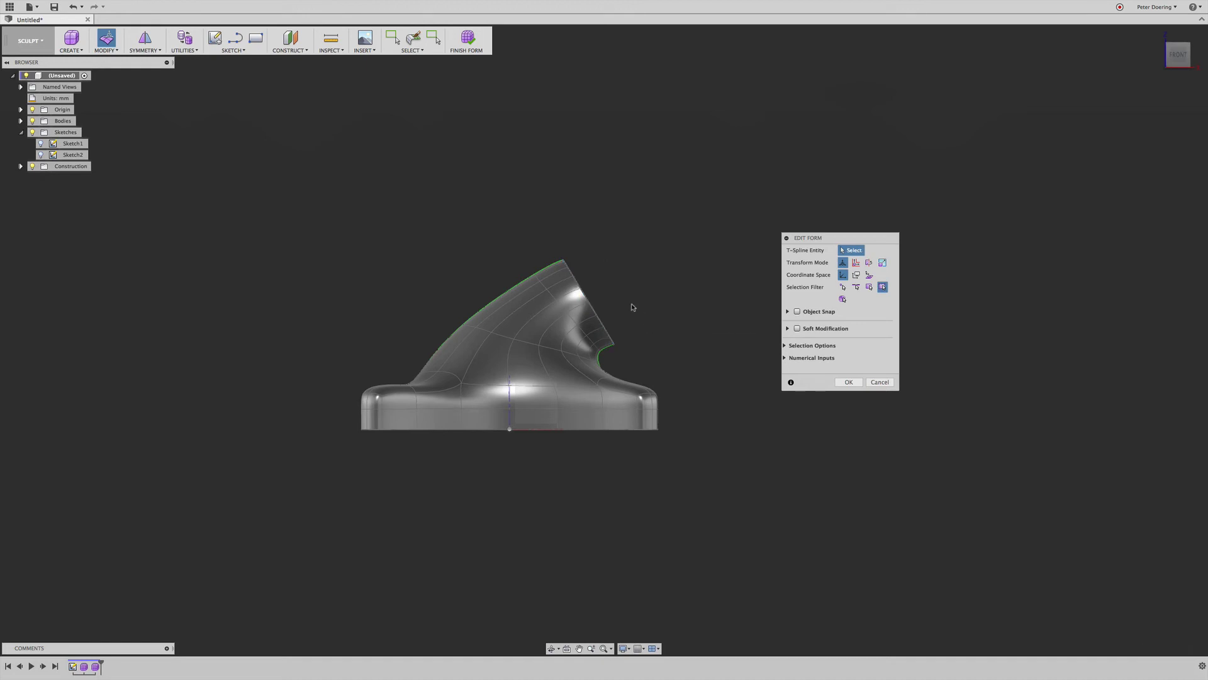
# Step: Rotate the opening's edge loop about 11.5° further towards vertical and accept the form edit
pyautogui.doubleClick(594, 310)
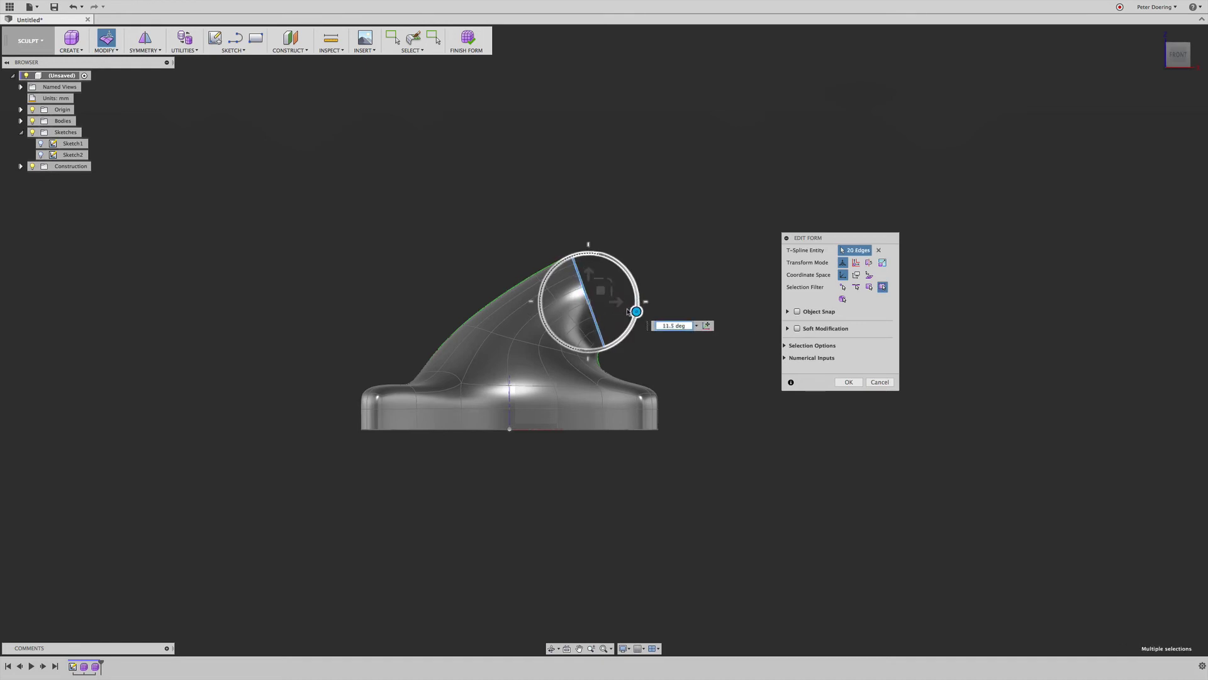
pyautogui.moveTo(628, 310); pyautogui.dragTo(629, 310)
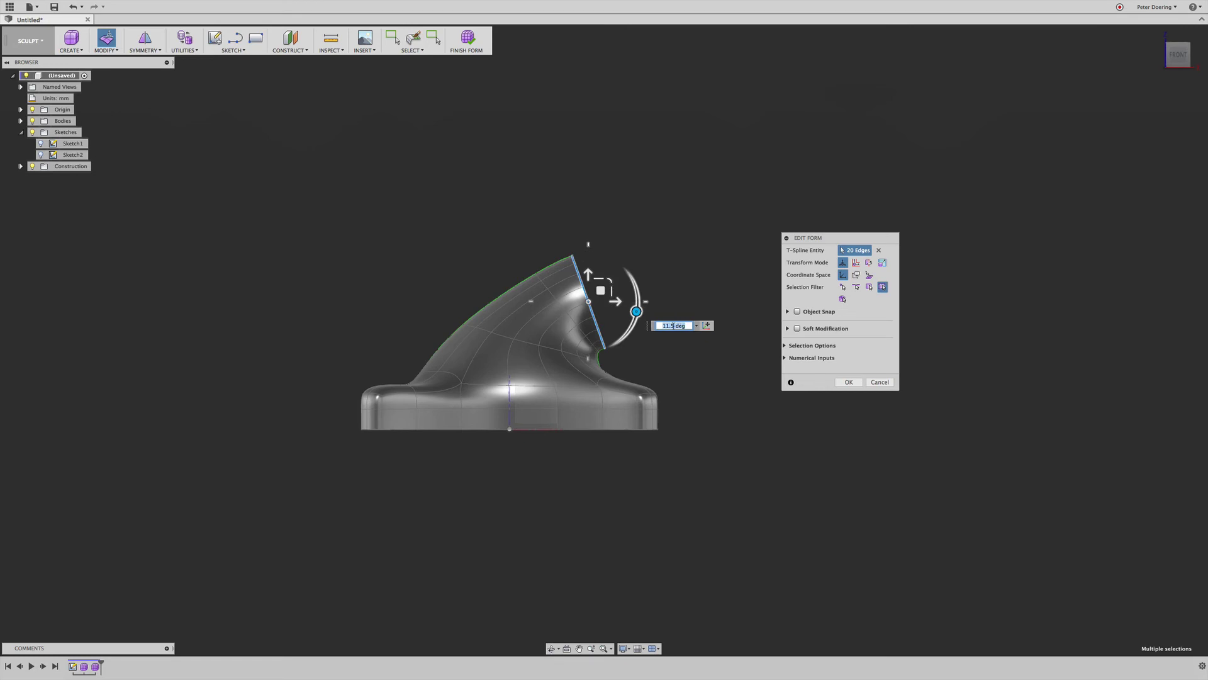
pyautogui.click(846, 382)
pyautogui.keyDown('shift'); pyautogui.hscroll(10, 741, 252); pyautogui.keyUp('shift')
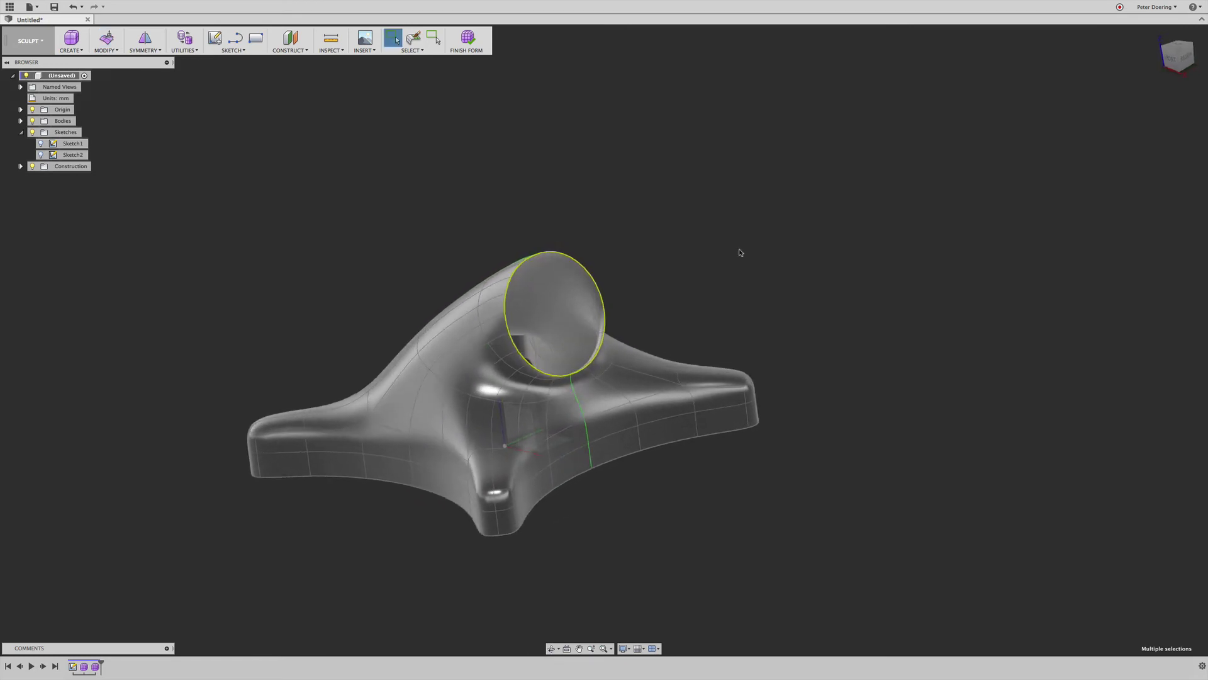
pyautogui.keyDown('shift'); pyautogui.hscroll(-10, 741, 252); pyautogui.keyUp('shift')
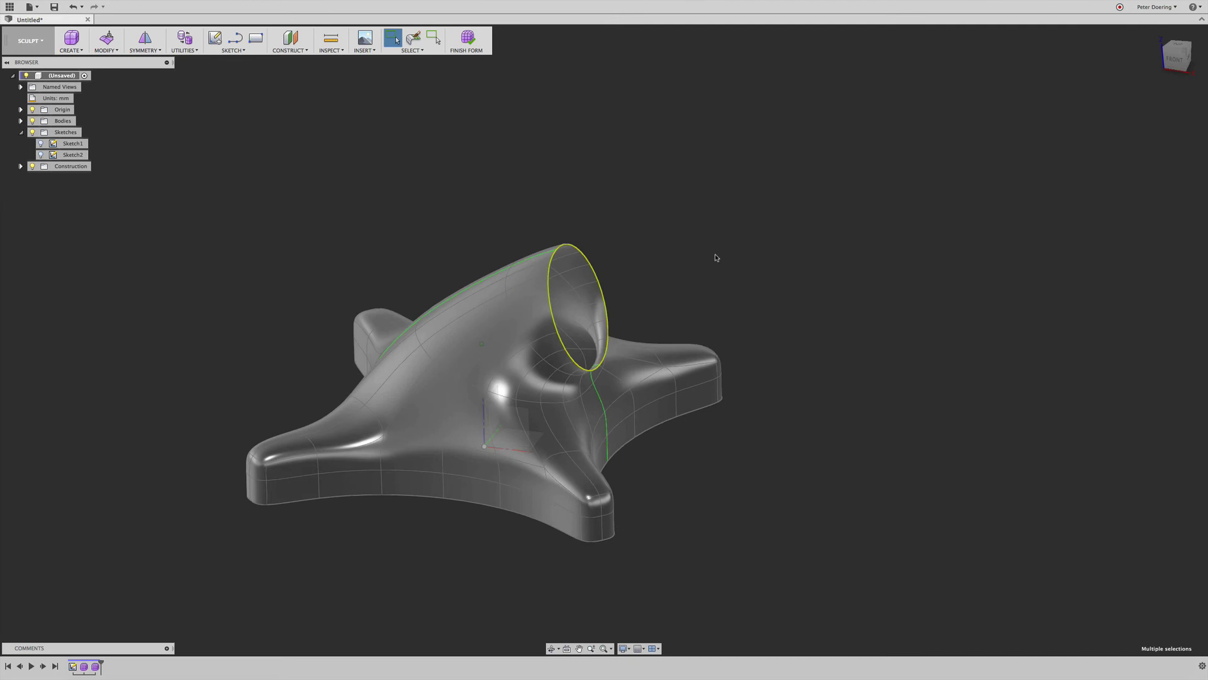
# Step: Try to raise the upper edges of the circular opening about 6 mm with Edit Form
pyautogui.keyDown('shift'); pyautogui.hscroll(10, 718, 259); pyautogui.keyUp('shift')
pyautogui.keyDown('shift'); pyautogui.hscroll(5, 674, 284); pyautogui.keyUp('shift')
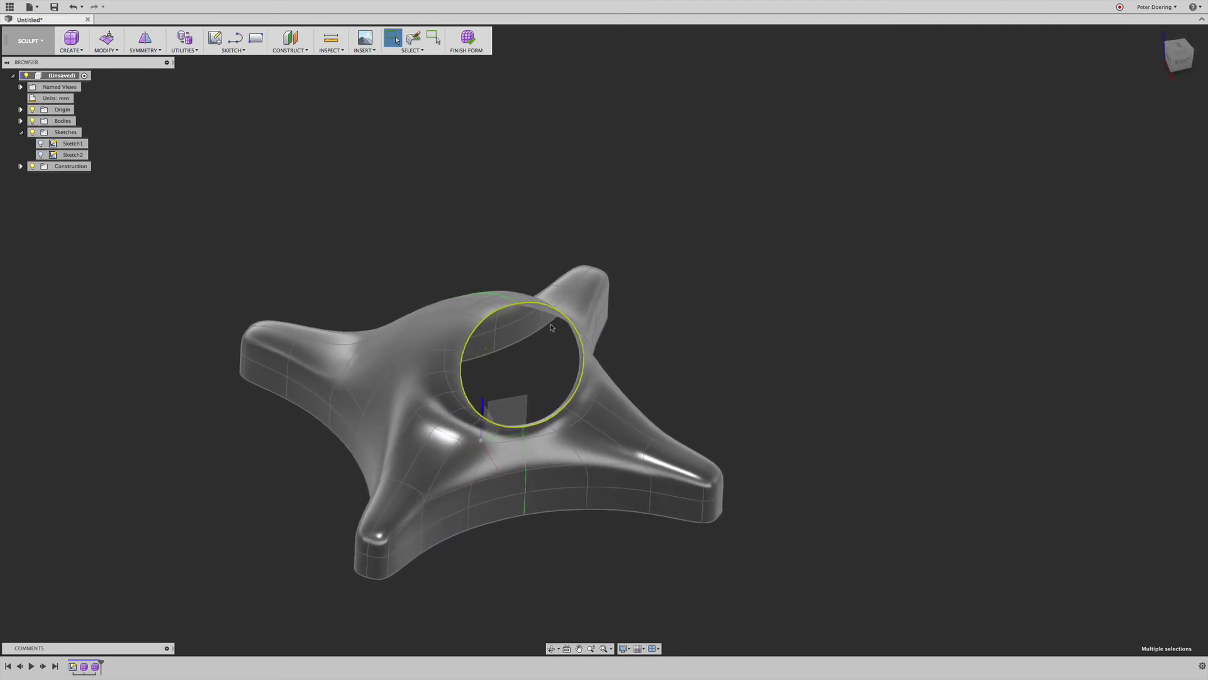
pyautogui.click(462, 367)
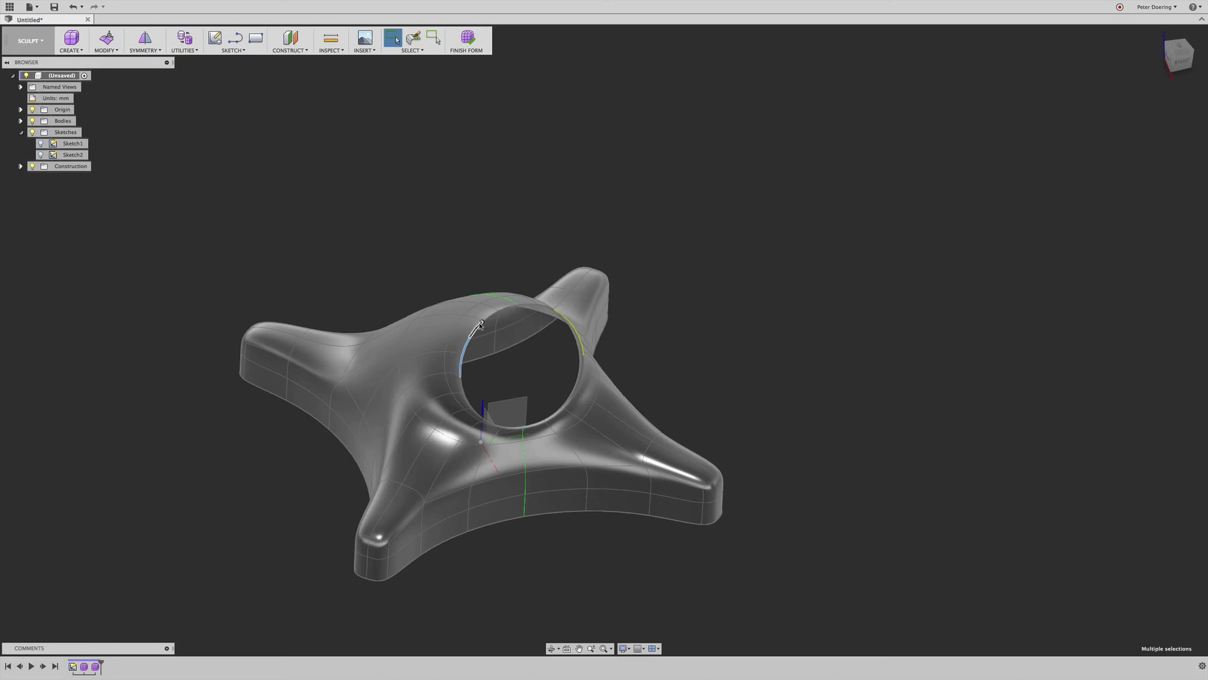
pyautogui.rightClick(669, 320)
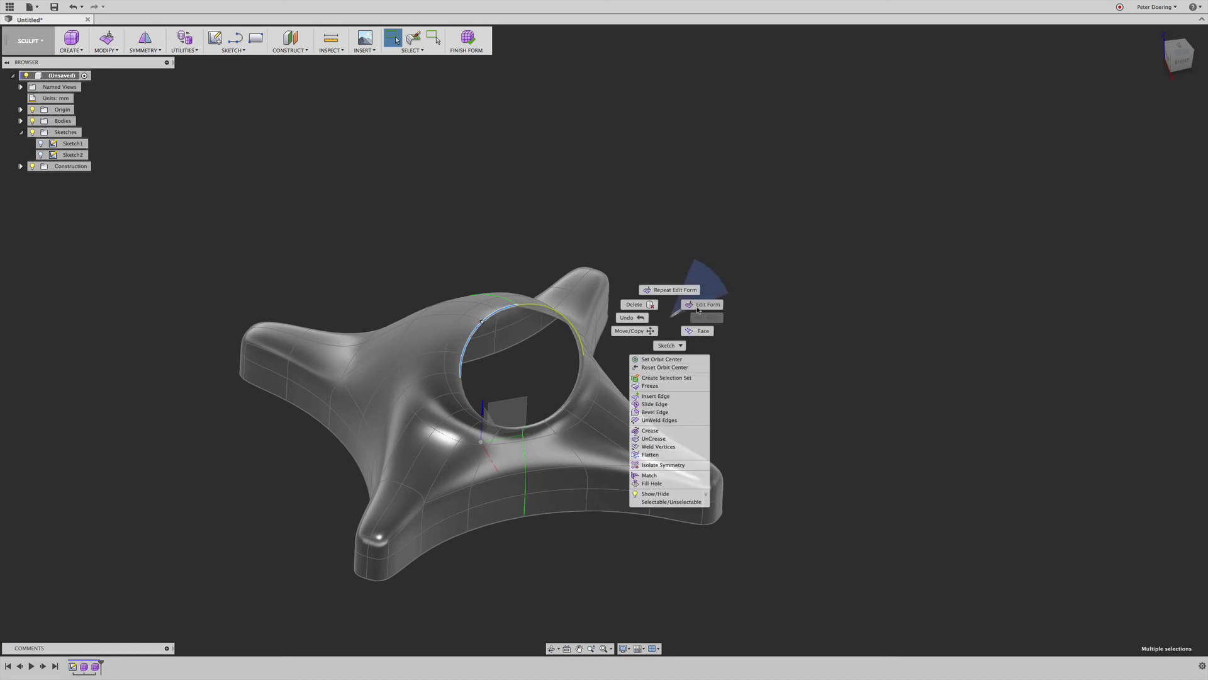
pyautogui.click(709, 307)
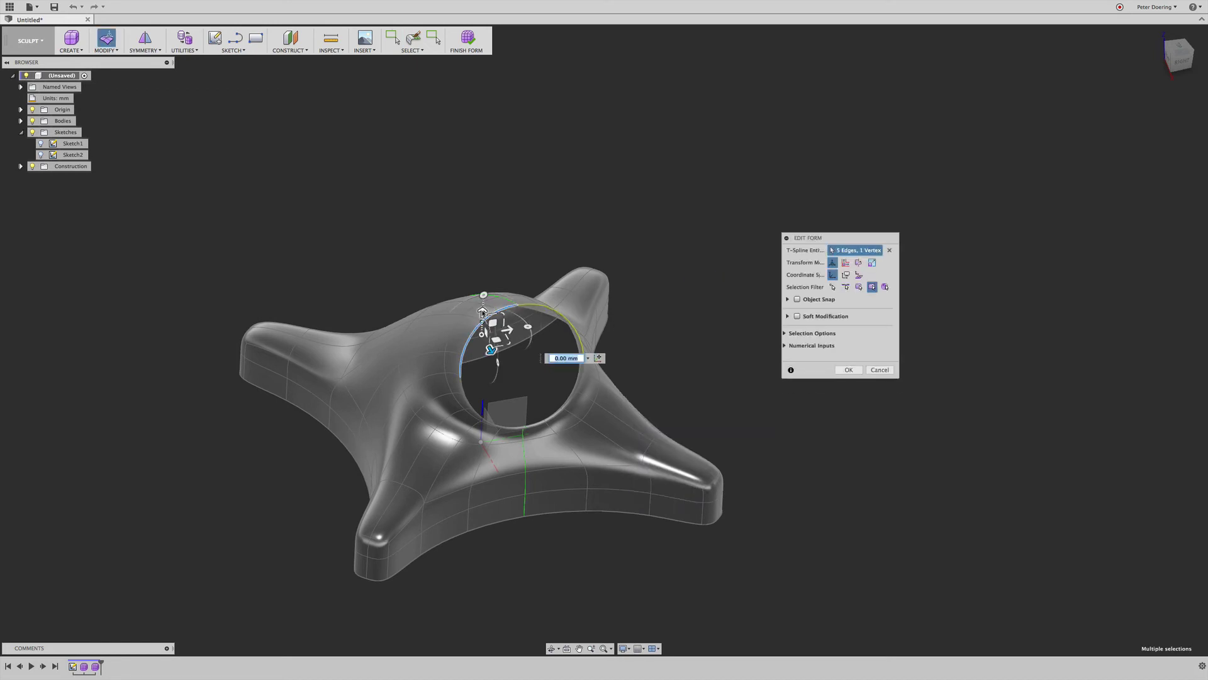
pyautogui.moveTo(483, 311); pyautogui.dragTo(485, 275)
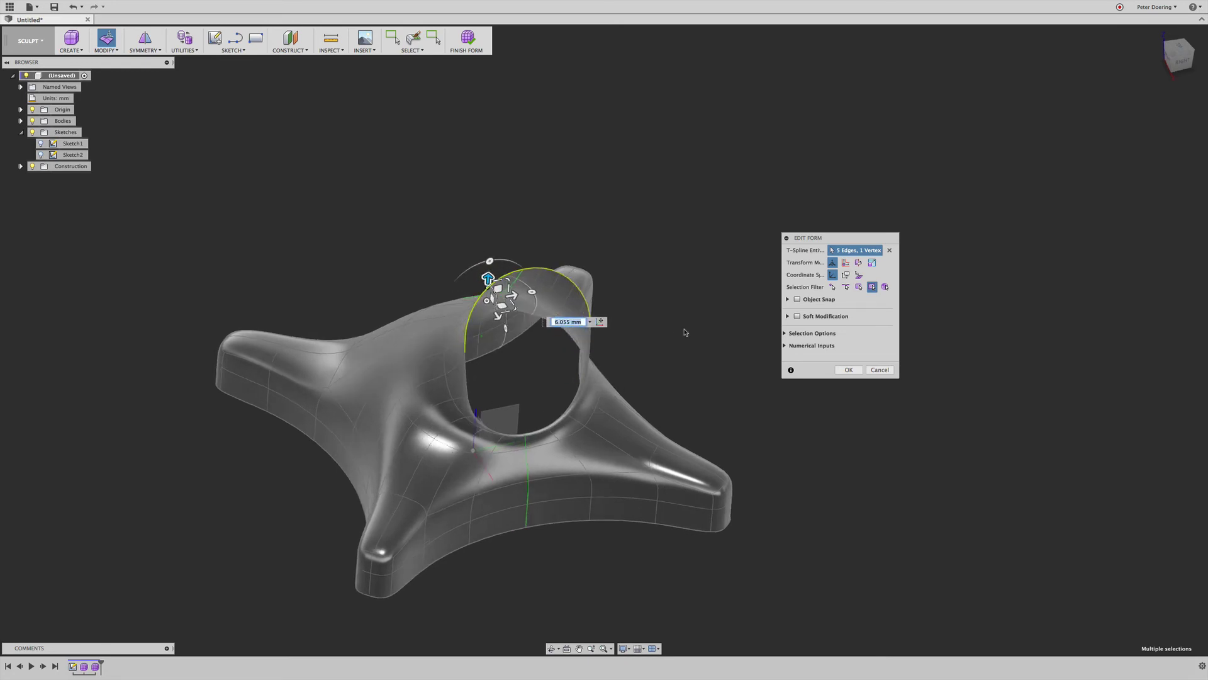
pyautogui.keyDown('shift'); pyautogui.moveTo(686, 333); pyautogui.dragTo(634, 328, button='middle'); pyautogui.keyUp('shift')
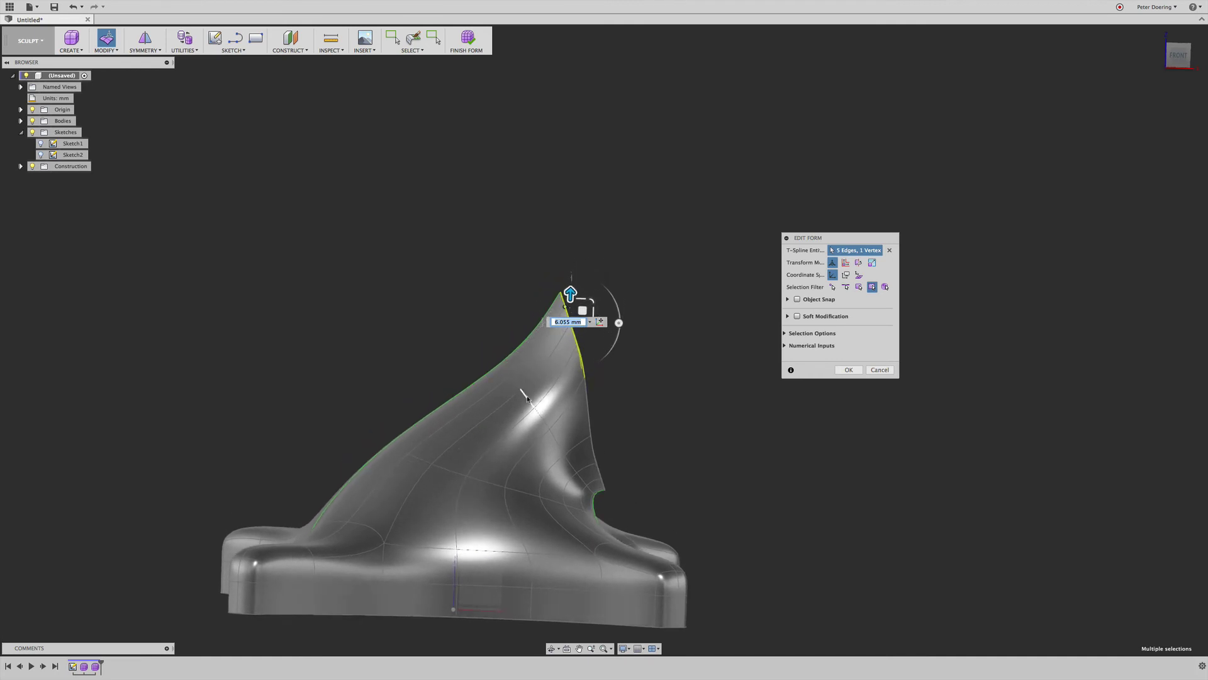
pyautogui.click(880, 370)
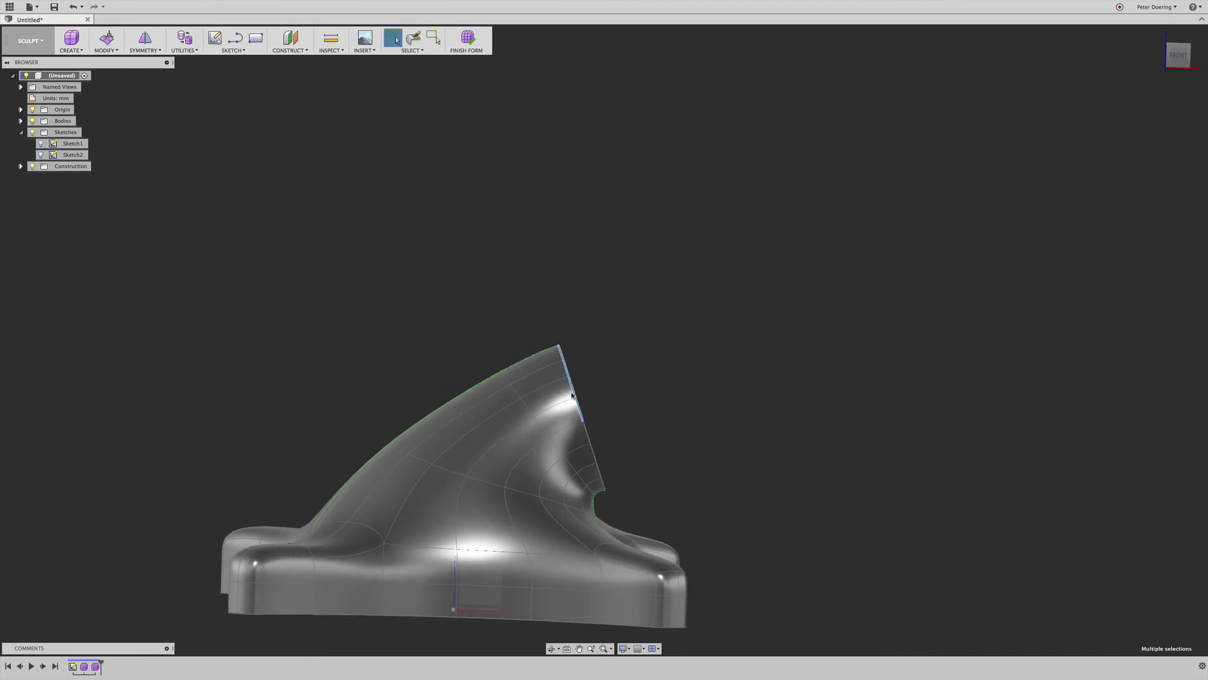
# Step: With Edit Form, move the upper faces and edges around the opening about 2.7 mm along negative X and 4.4 mm up
pyautogui.keyDown('shift'); pyautogui.moveTo(696, 389); pyautogui.dragTo(502, 534, button='middle'); pyautogui.keyUp('shift')
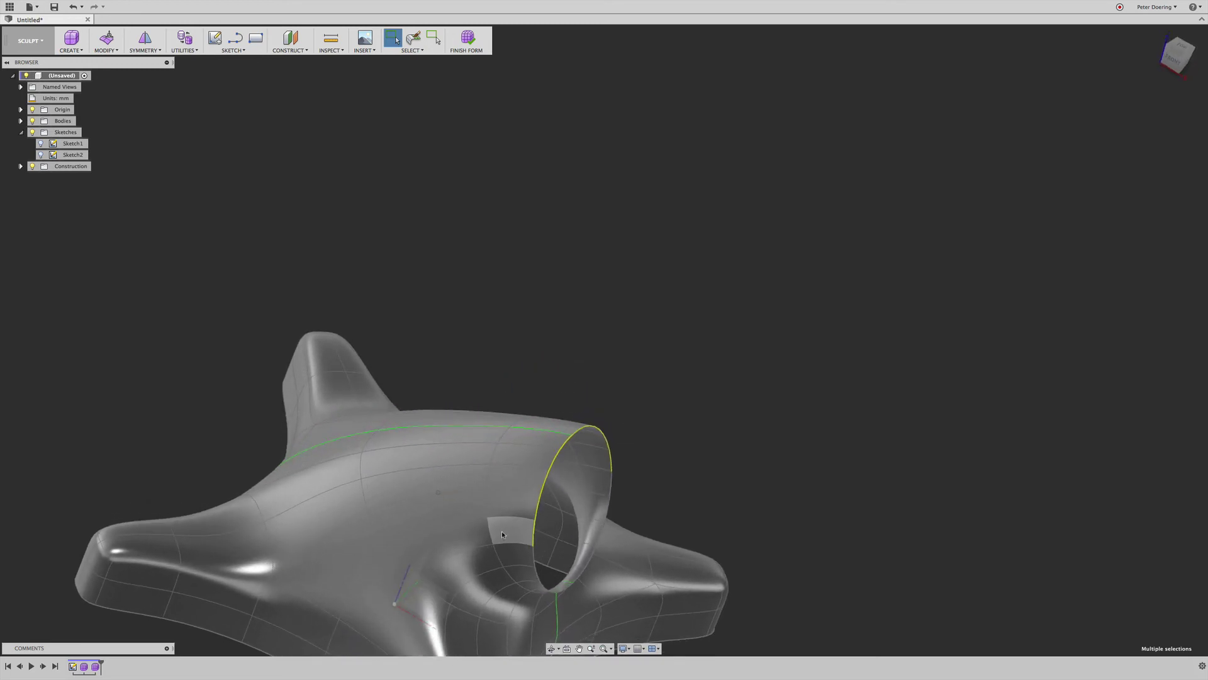
pyautogui.doubleClick(516, 497)
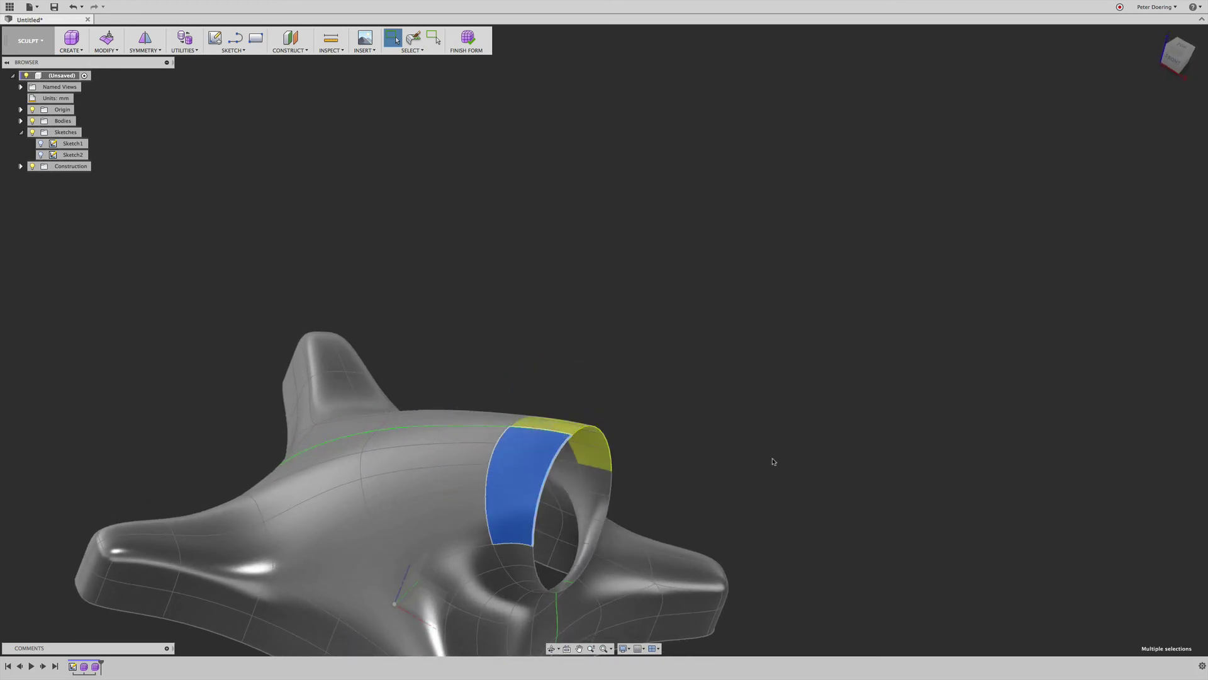
pyautogui.keyDown('shift'); pyautogui.moveTo(774, 461); pyautogui.dragTo(785, 411, button='middle'); pyautogui.keyUp('shift')
pyautogui.rightClick(784, 409)
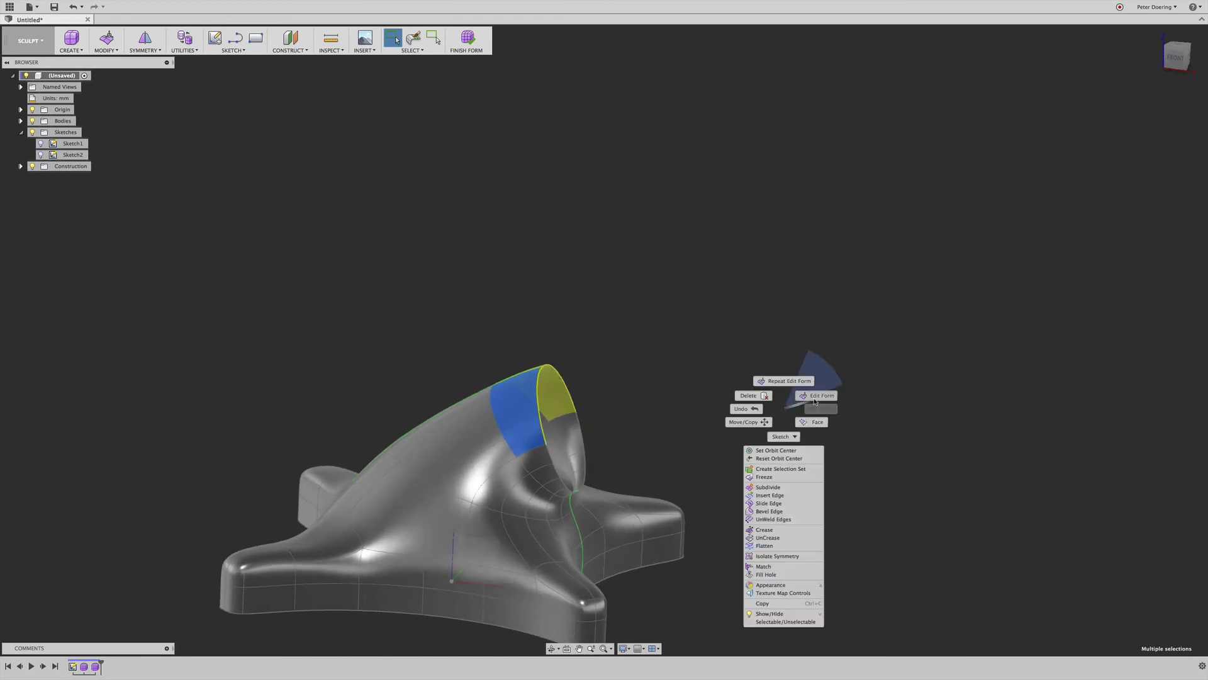
pyautogui.click(815, 396)
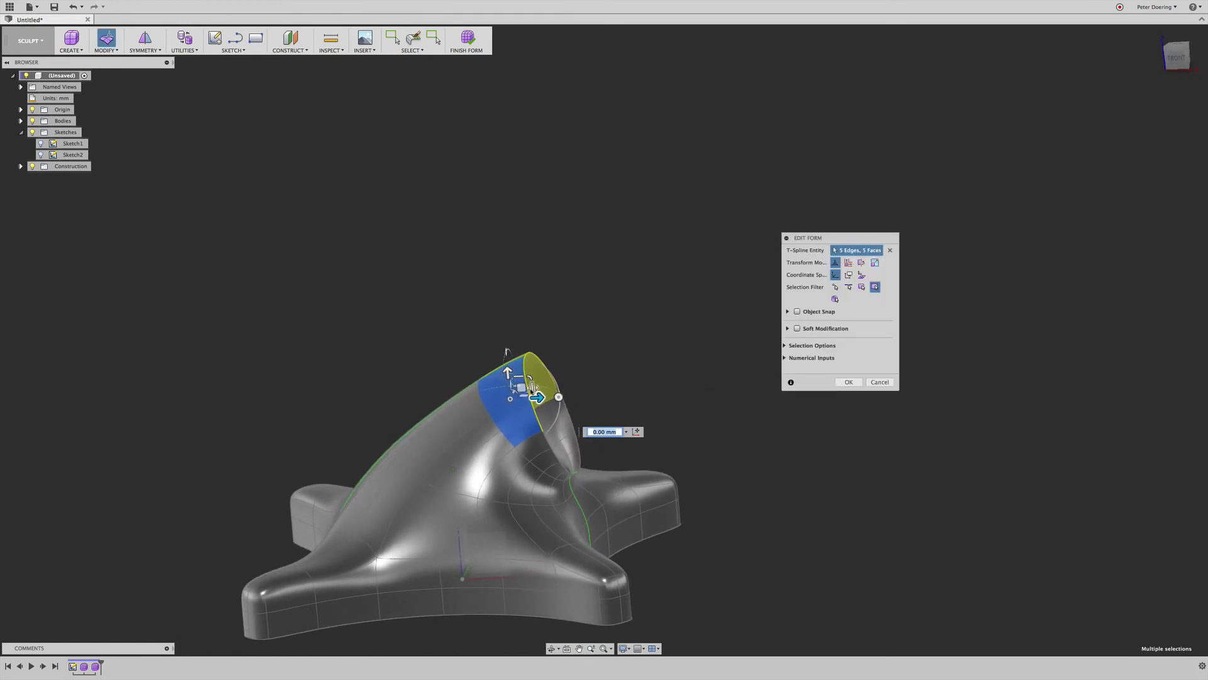
pyautogui.moveTo(530, 387); pyautogui.dragTo(498, 357)
pyautogui.keyDown('shift'); pyautogui.moveTo(626, 382); pyautogui.dragTo(586, 342, button='middle'); pyautogui.keyUp('shift')
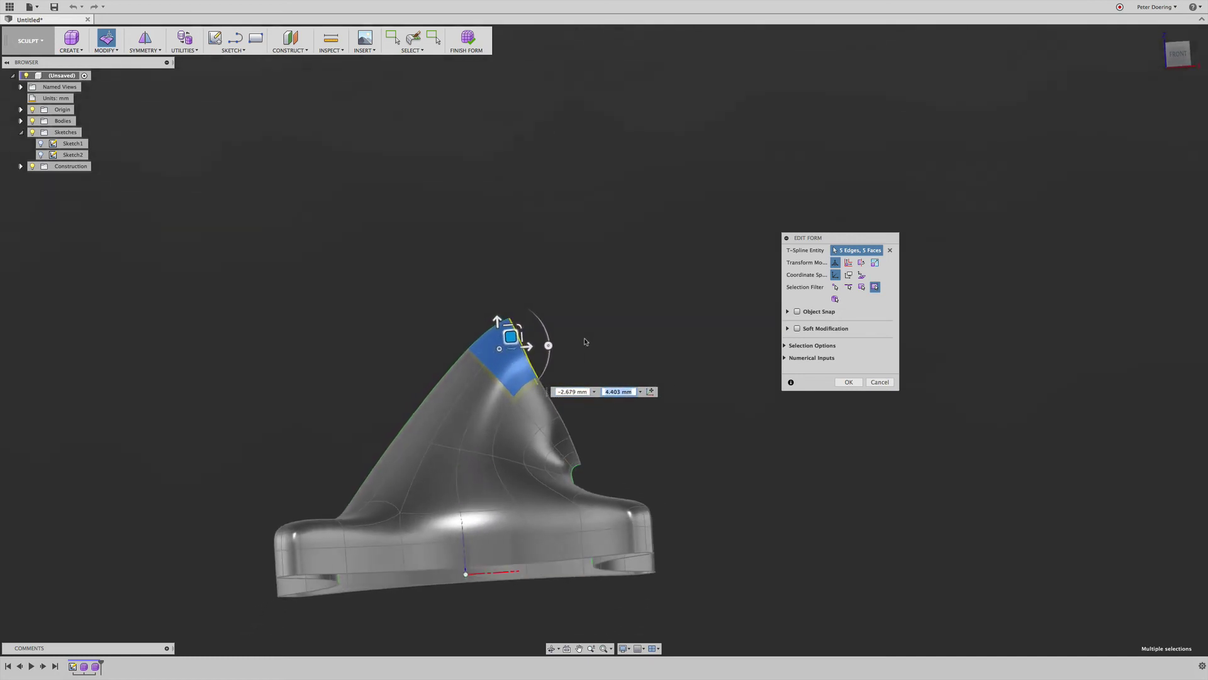
# Step: Tilt the selected opening faces back, shift them about 1.2 mm along negative X and 0.9 mm down, and accept the form edit
pyautogui.moveTo(548, 345); pyautogui.dragTo(504, 344)
pyautogui.press('Tab')
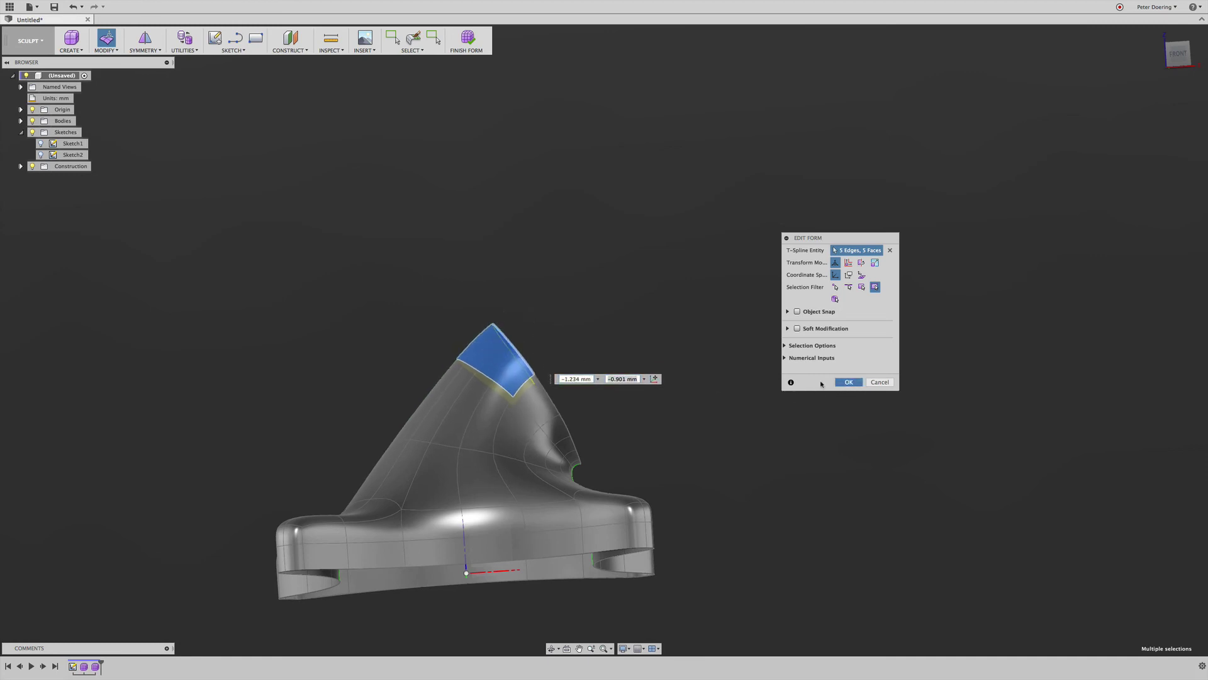
pyautogui.click(843, 383)
pyautogui.click(679, 370)
# Step: Insert a single edge next to the lower vertical edge at the front arm's tip, using the Simple insertion mode
pyautogui.moveTo(685, 371)
pyautogui.keyDown('shift'); pyautogui.mouseDown(button='middle')
pyautogui.moveTo(802, 378)
pyautogui.moveTo(774, 502)
pyautogui.mouseUp(button='middle'); pyautogui.keyUp('shift')
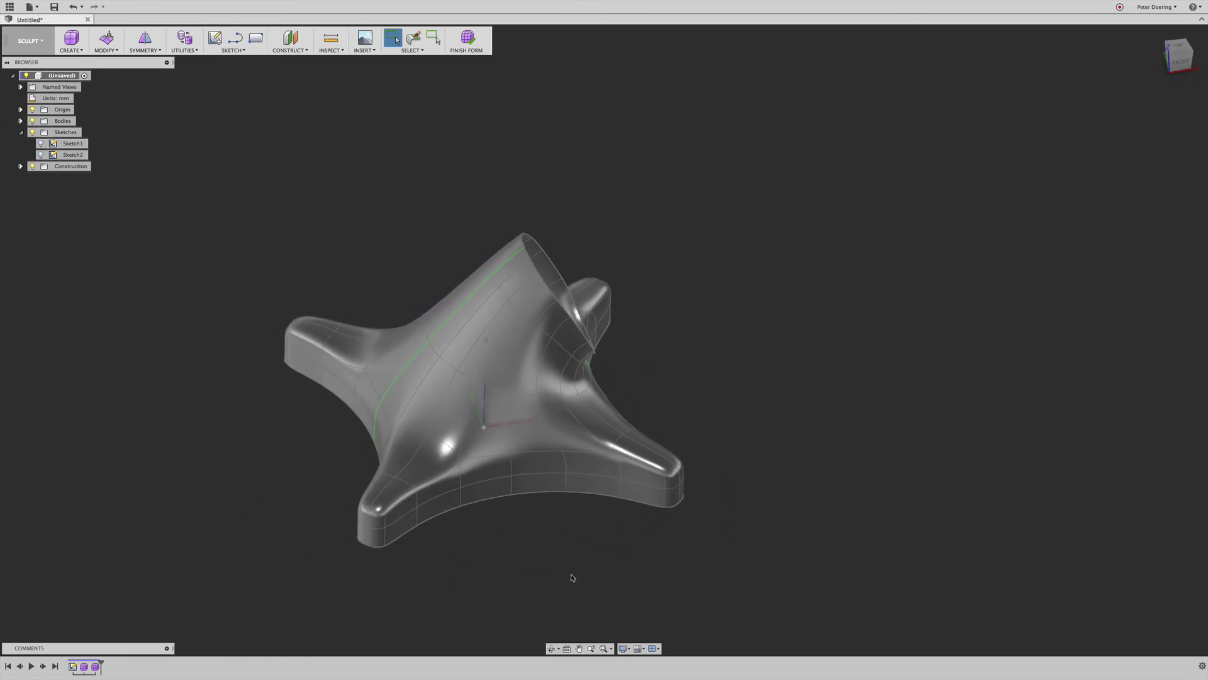
pyautogui.keyDown('shift'); pyautogui.moveTo(515, 569); pyautogui.dragTo(507, 577, button='middle'); pyautogui.keyUp('shift')
pyautogui.scroll(3, 424, 564)
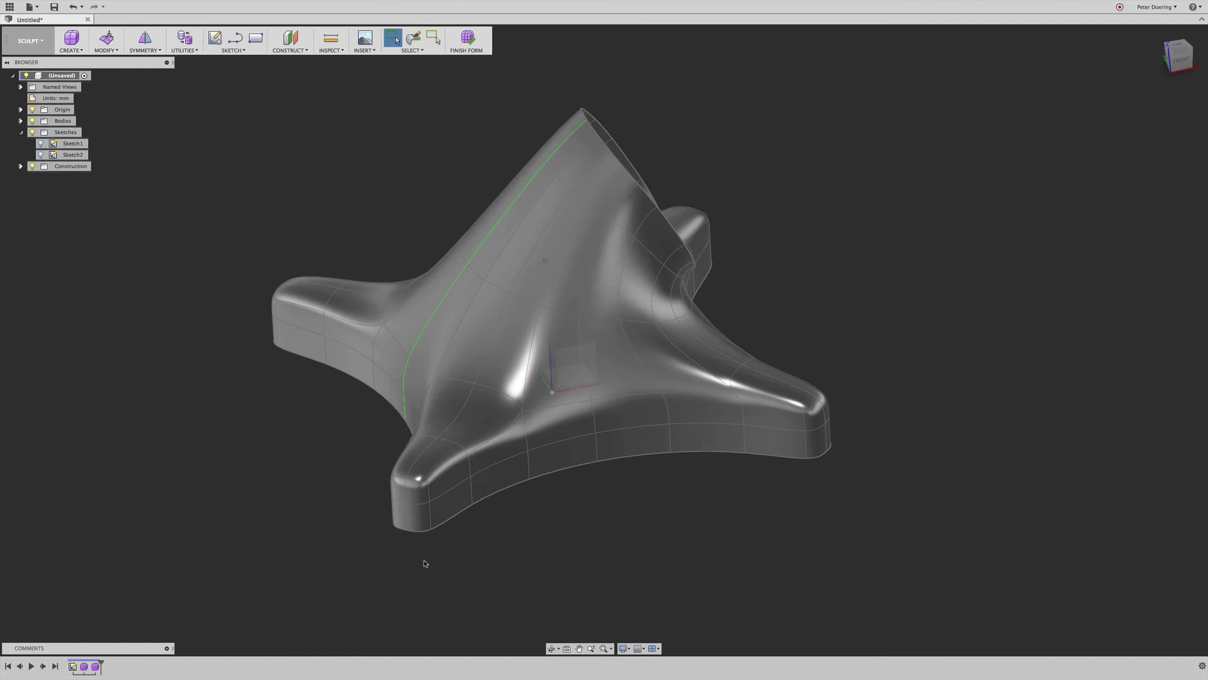
pyautogui.scroll(2, 425, 563)
pyautogui.click(431, 507)
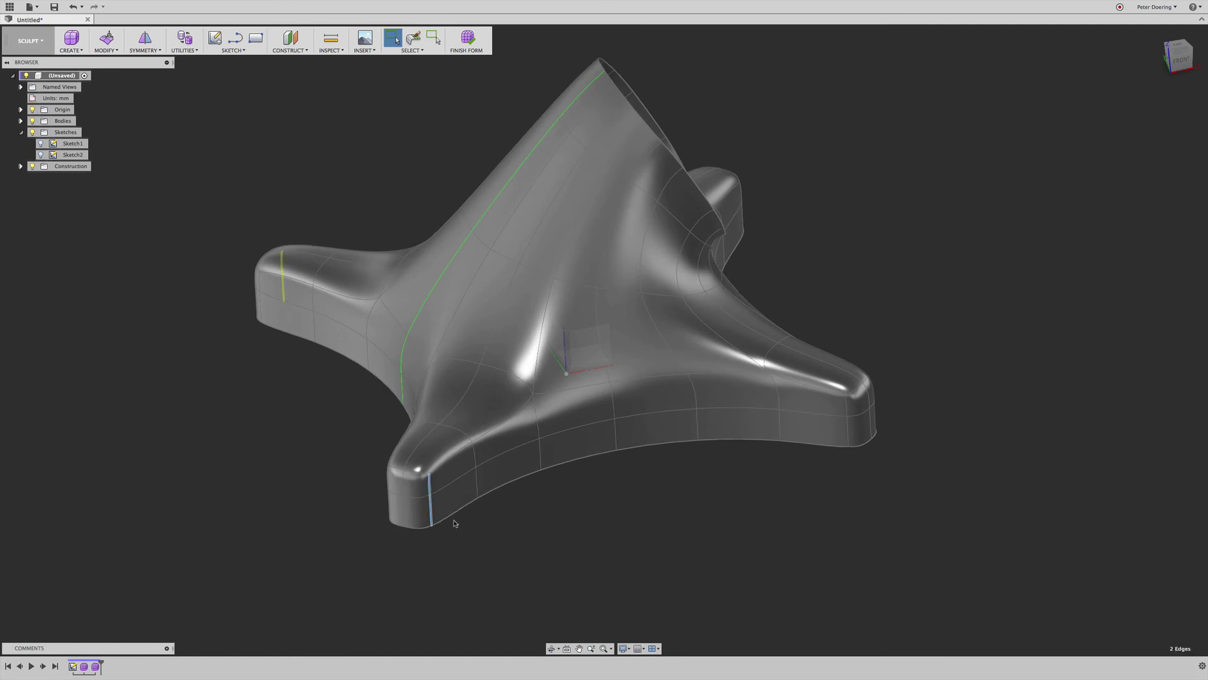
pyautogui.click(540, 569)
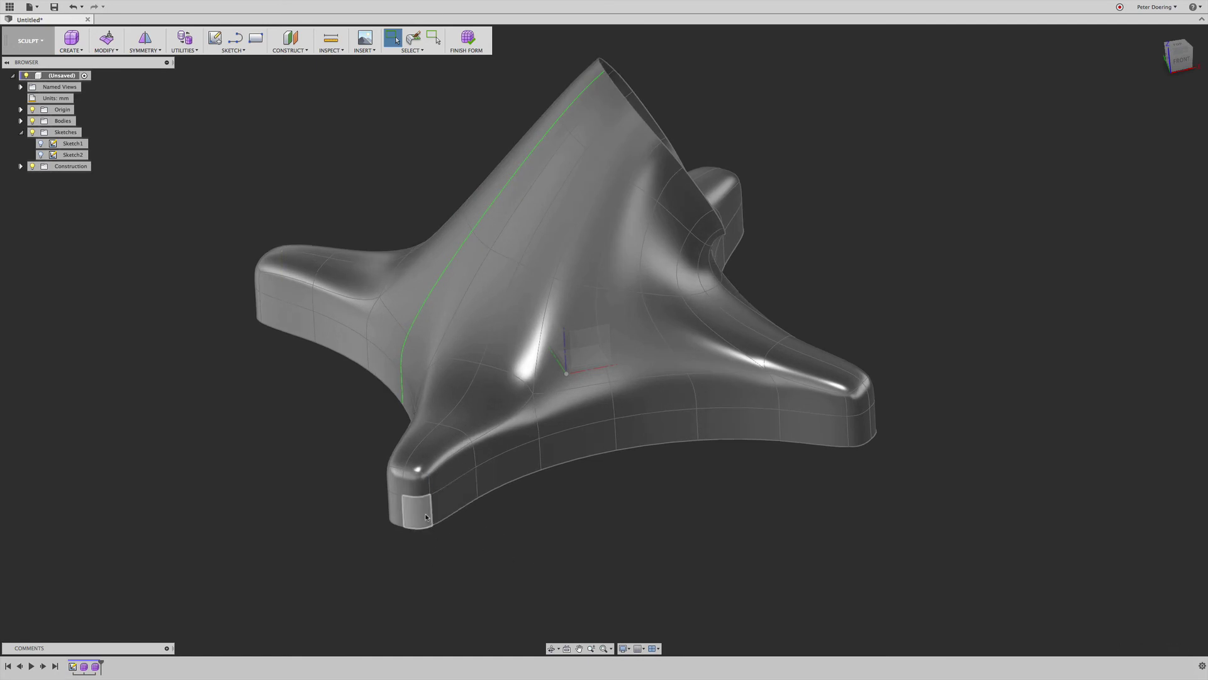
pyautogui.rightClick(580, 536)
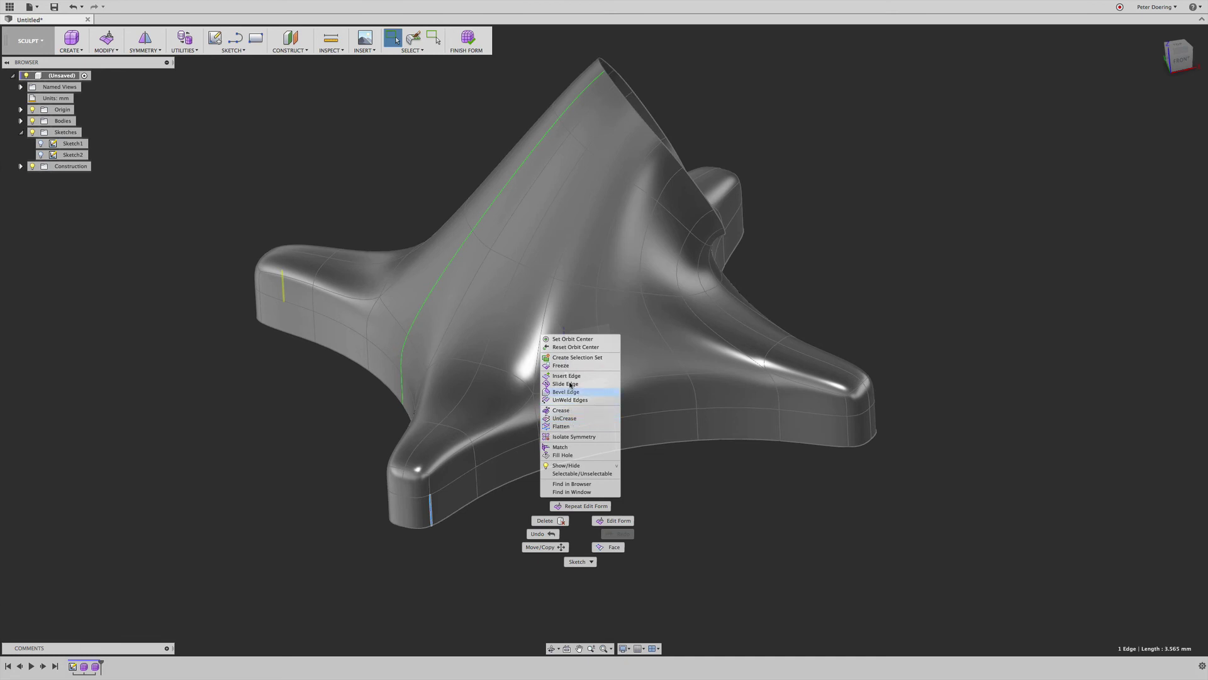
pyautogui.click(571, 378)
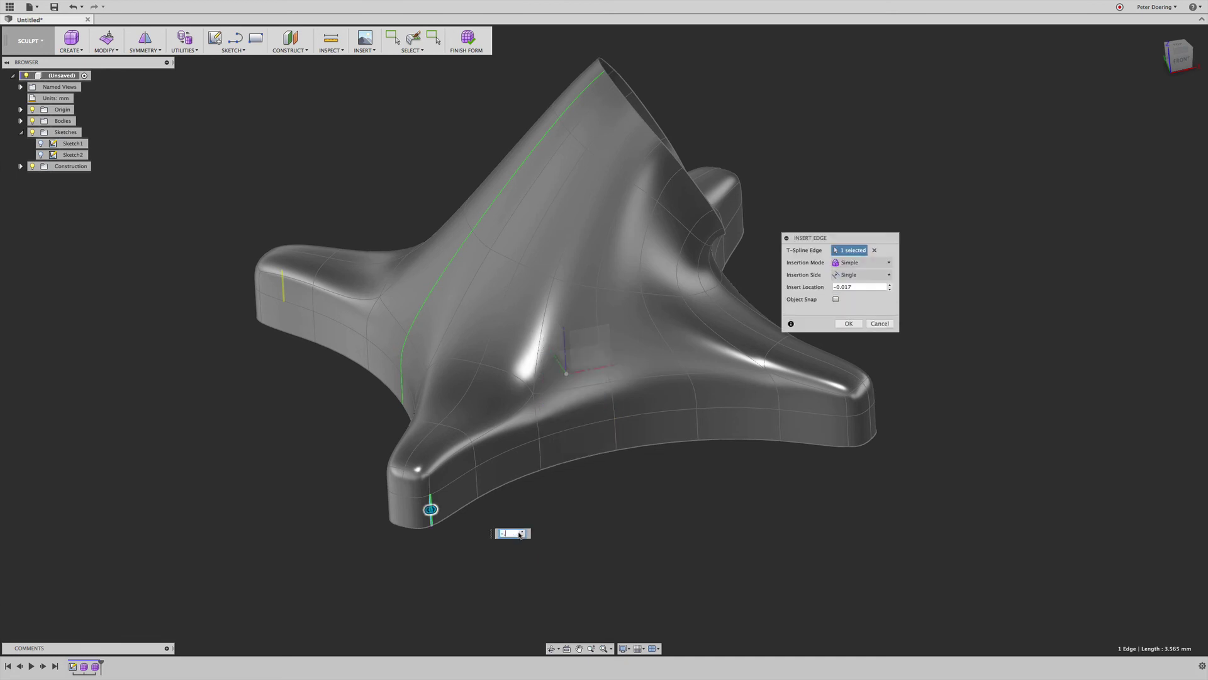
pyautogui.press('Return')
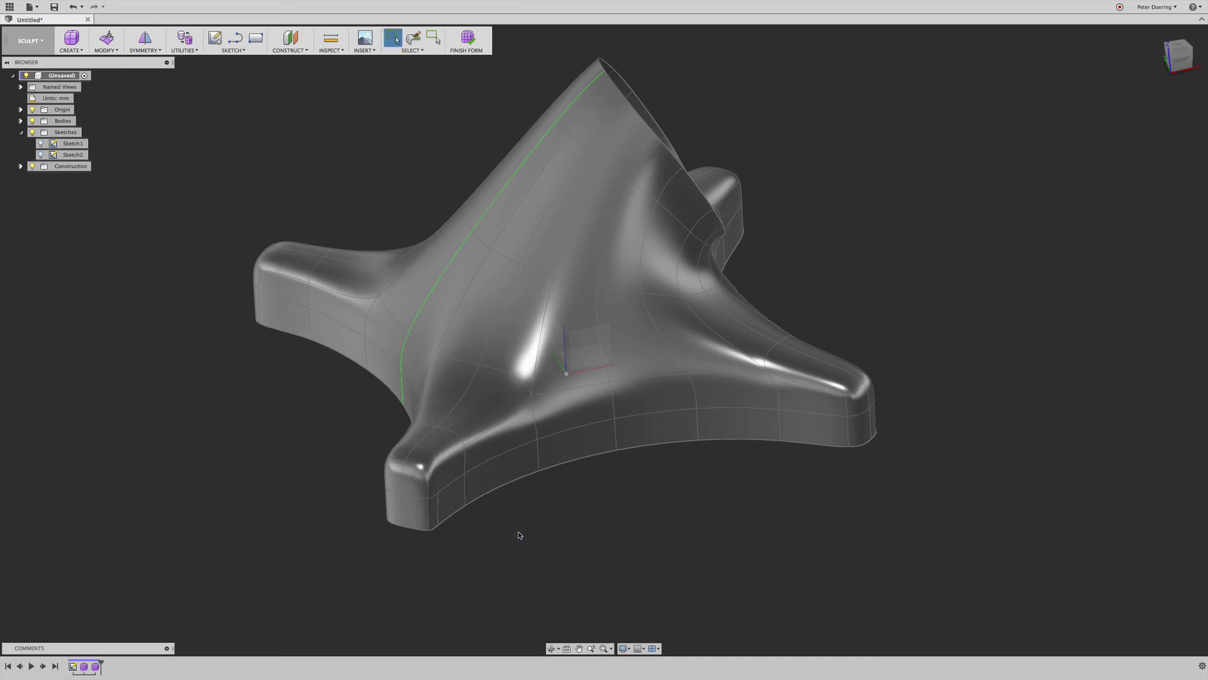
# Step: Undo the last edge insertion at the arm tip
pyautogui.moveTo(553, 522)
pyautogui.keyDown('shift'); pyautogui.mouseDown(button='middle')
pyautogui.moveTo(511, 536)
pyautogui.moveTo(441, 531)
pyautogui.mouseUp(button='middle'); pyautogui.keyUp('shift')
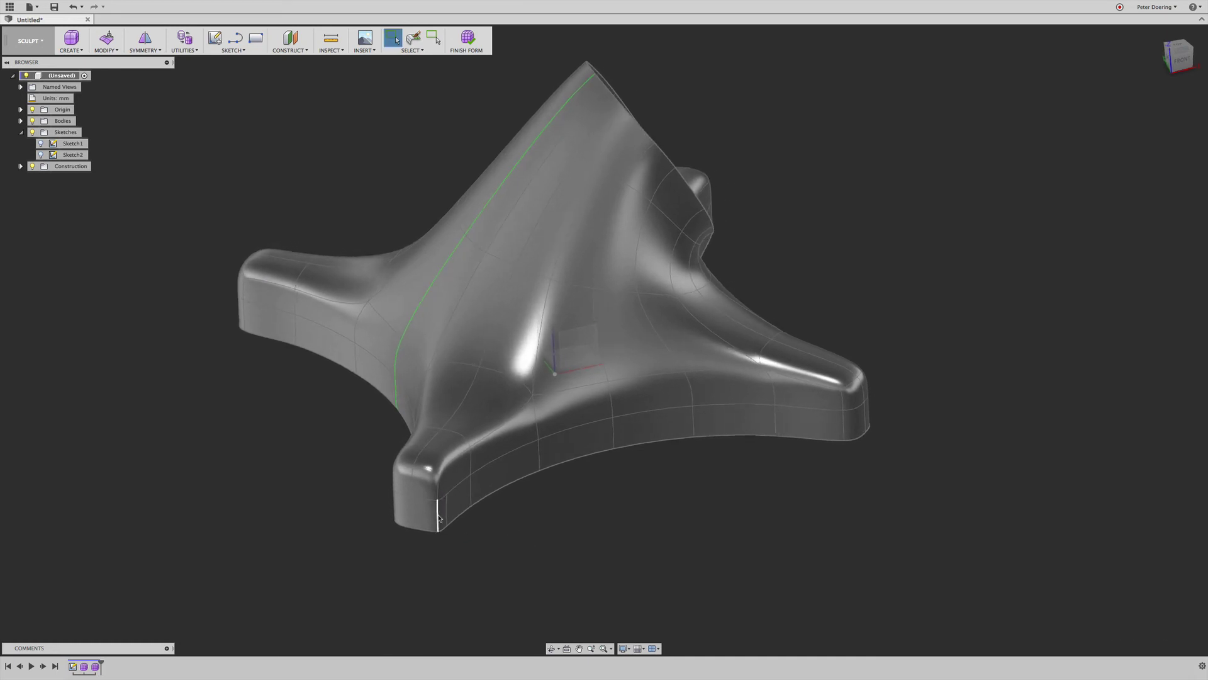
pyautogui.rightClick(551, 543)
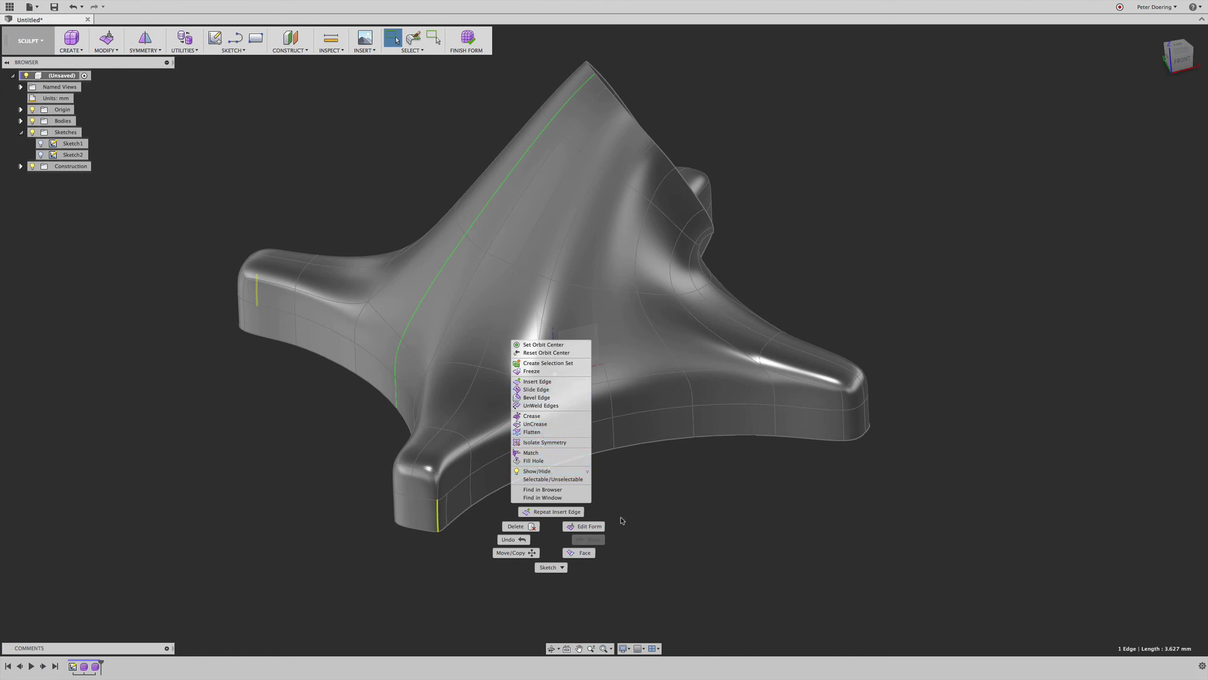
pyautogui.click(523, 529)
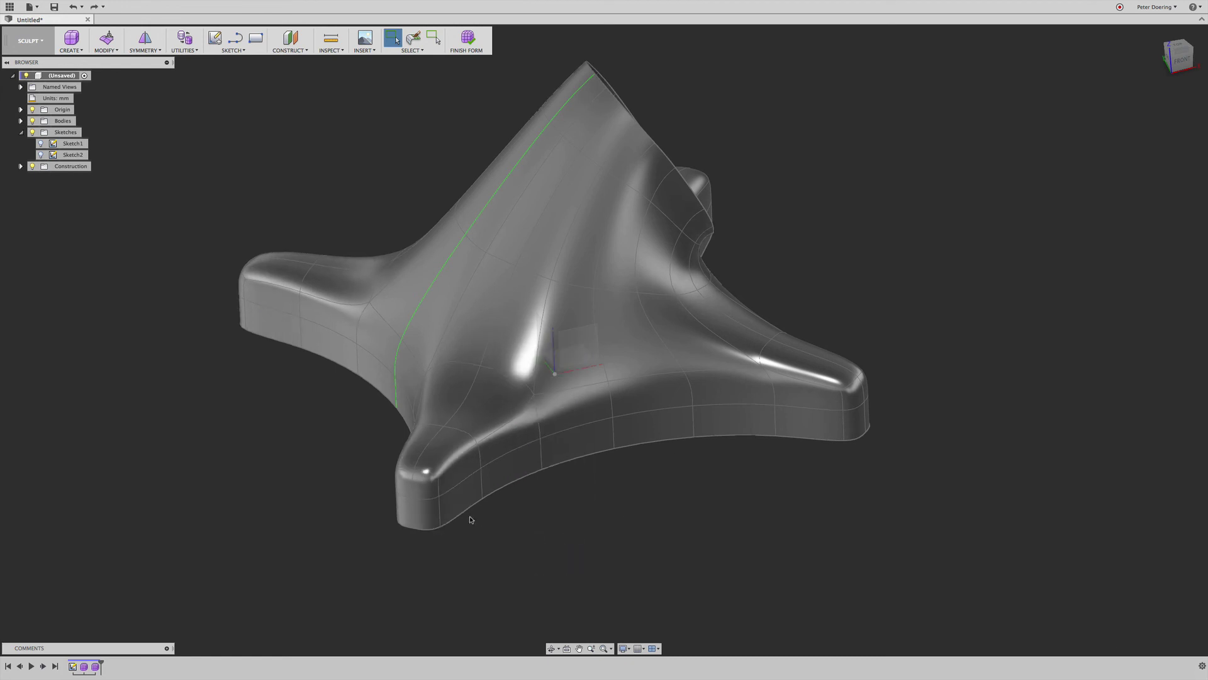
# Step: Insert a single edge beside the lower vertical edge at the front arm's tip, with the insert location at 0.5
pyautogui.rightClick(530, 527)
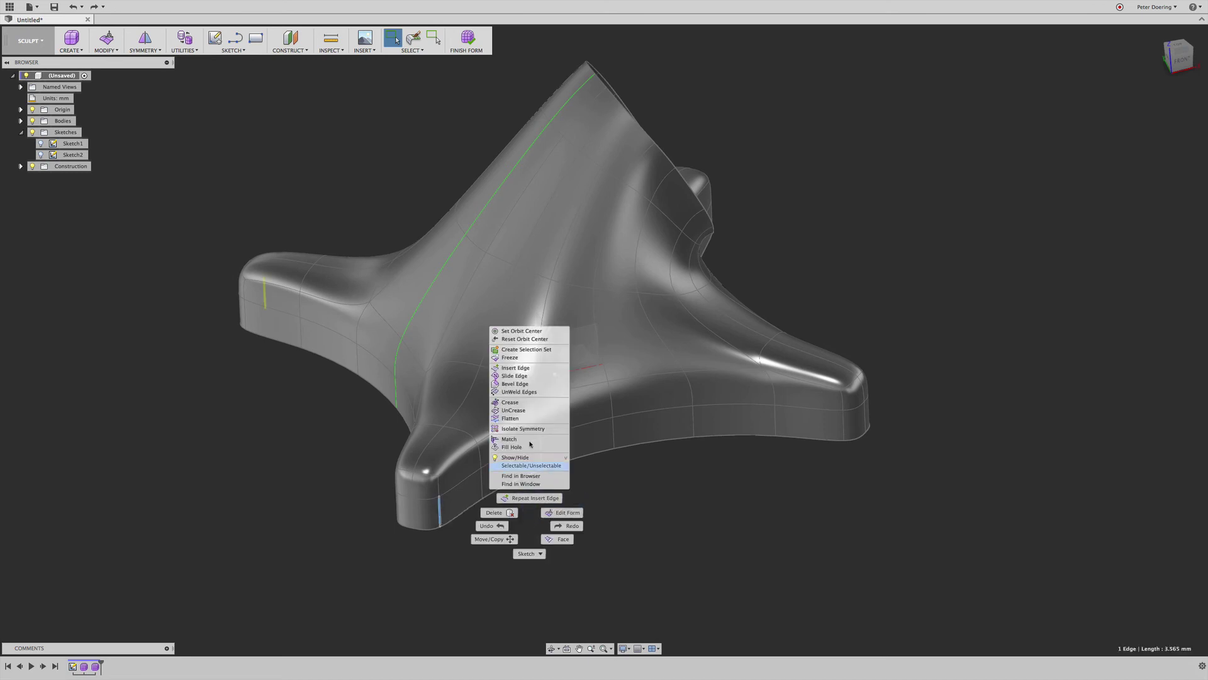
pyautogui.click(516, 370)
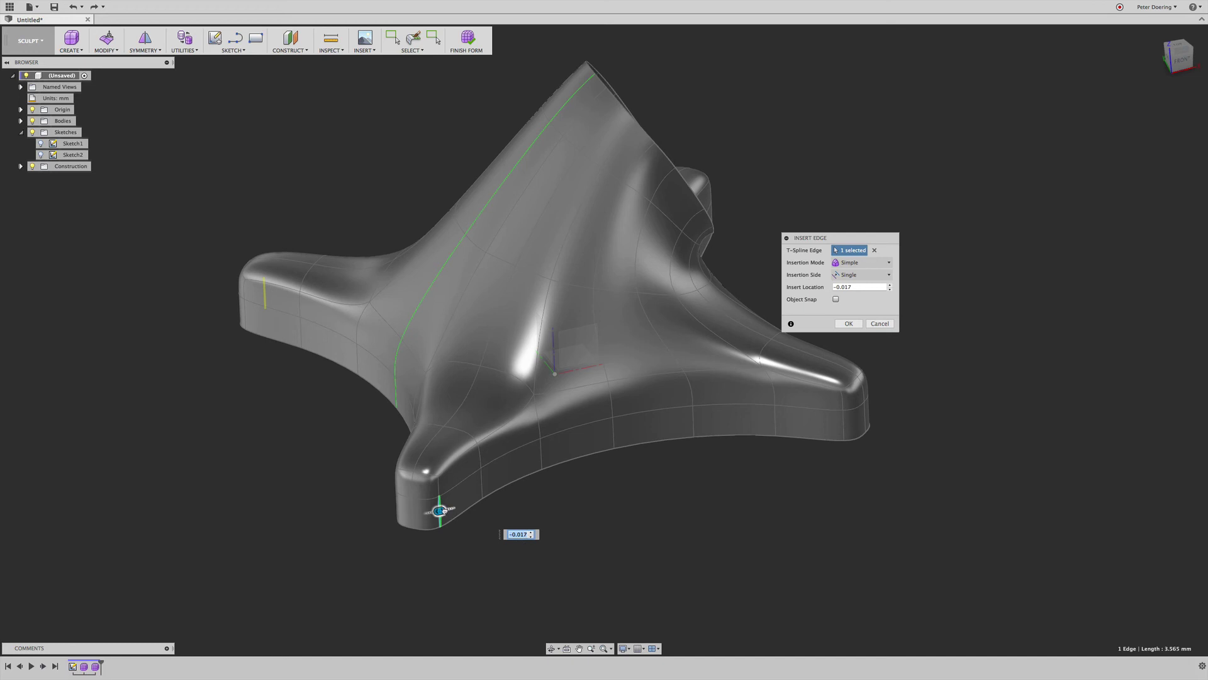
pyautogui.moveTo(436, 513); pyautogui.dragTo(435, 514)
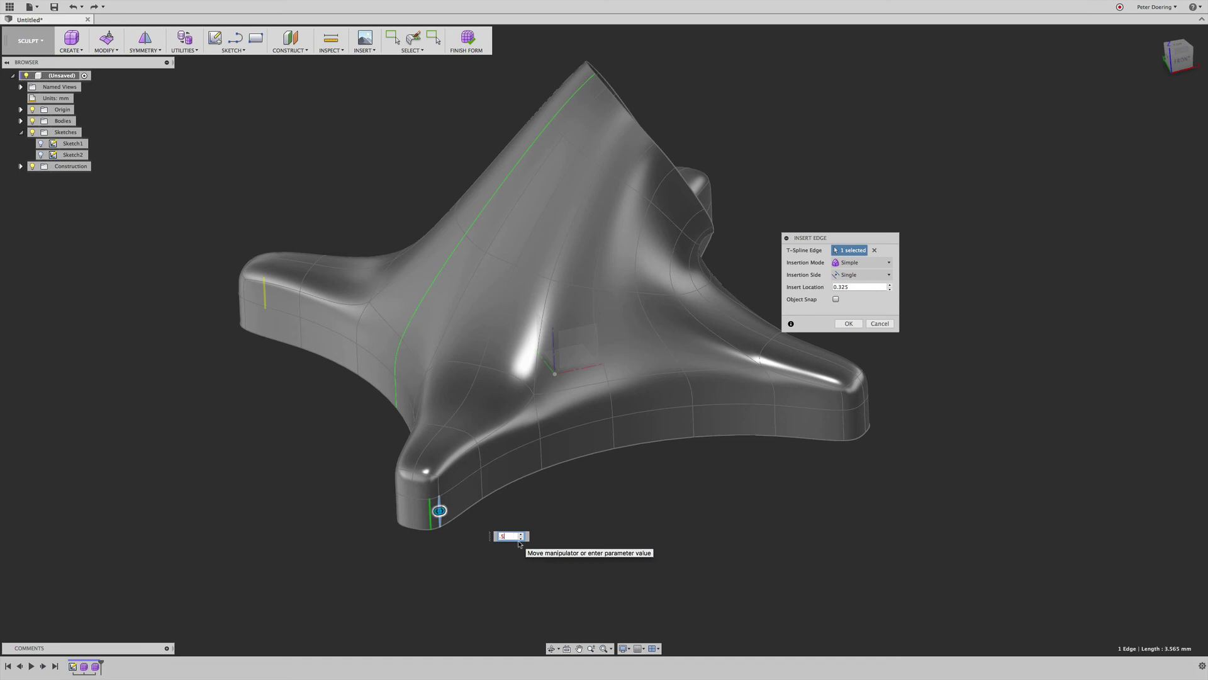
pyautogui.write('.5')
pyautogui.press('Return')
pyautogui.moveTo(521, 545)
pyautogui.keyDown('shift'); pyautogui.mouseDown(button='middle')
pyautogui.moveTo(610, 556)
pyautogui.moveTo(520, 528)
pyautogui.moveTo(636, 551)
pyautogui.moveTo(629, 489)
pyautogui.mouseUp(button='middle'); pyautogui.keyUp('shift')
pyautogui.keyDown('shift'); pyautogui.hscroll(5, 637, 547); pyautogui.keyUp('shift')
pyautogui.keyDown('shift'); pyautogui.hscroll(-10, 638, 548); pyautogui.keyUp('shift')
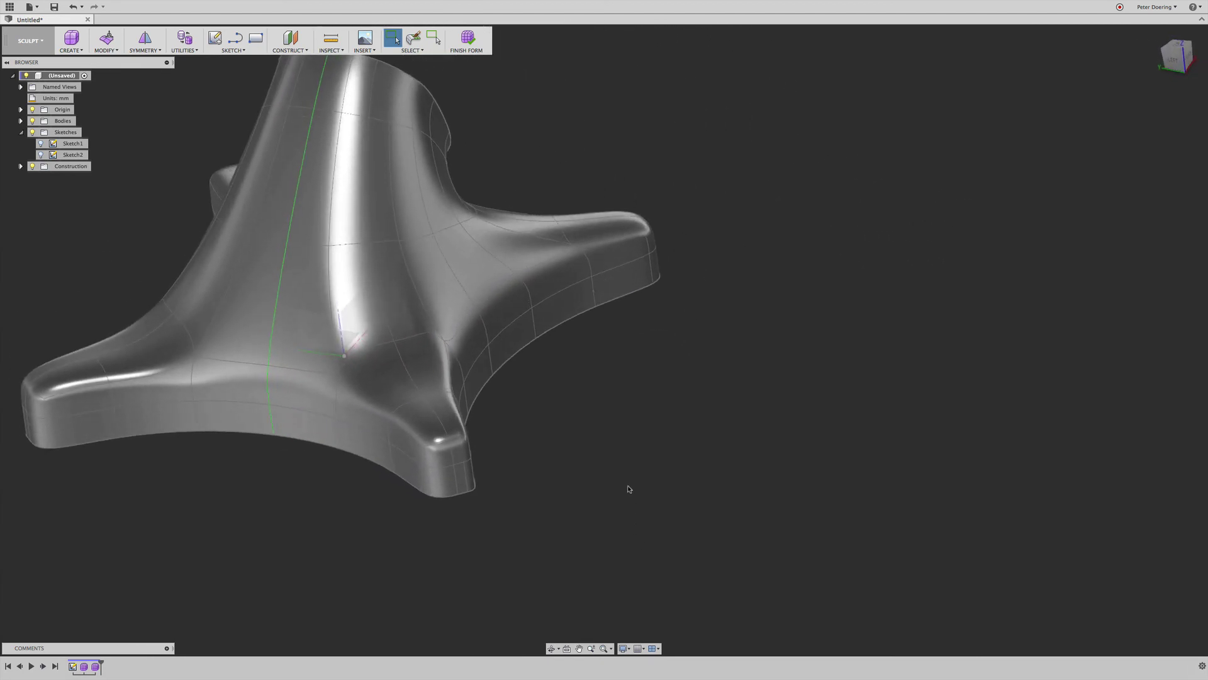
pyautogui.rightClick(622, 494)
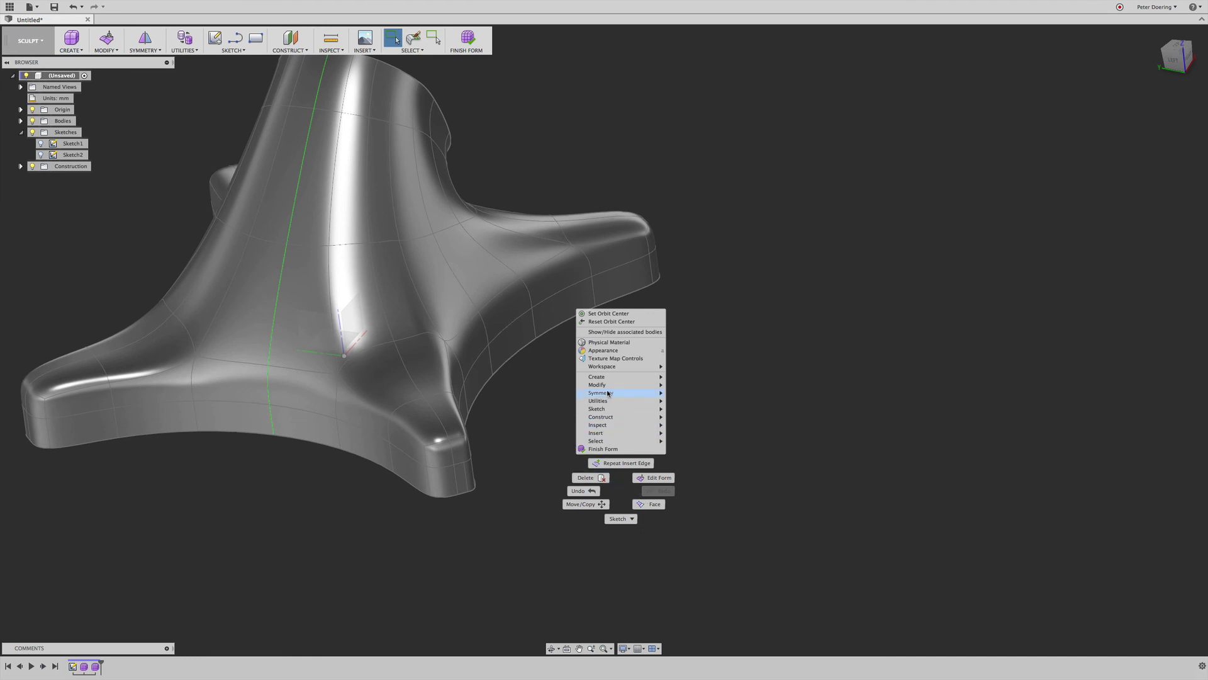
pyautogui.click(632, 518)
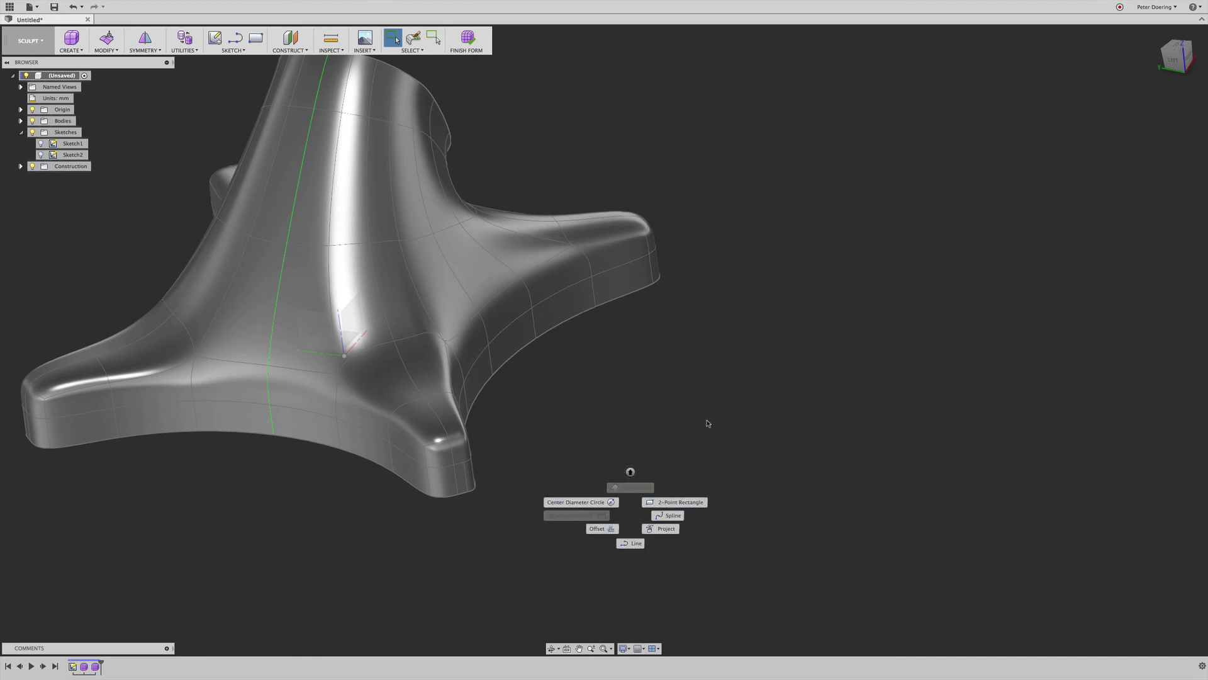
pyautogui.click(678, 386)
pyautogui.rightClick(665, 381)
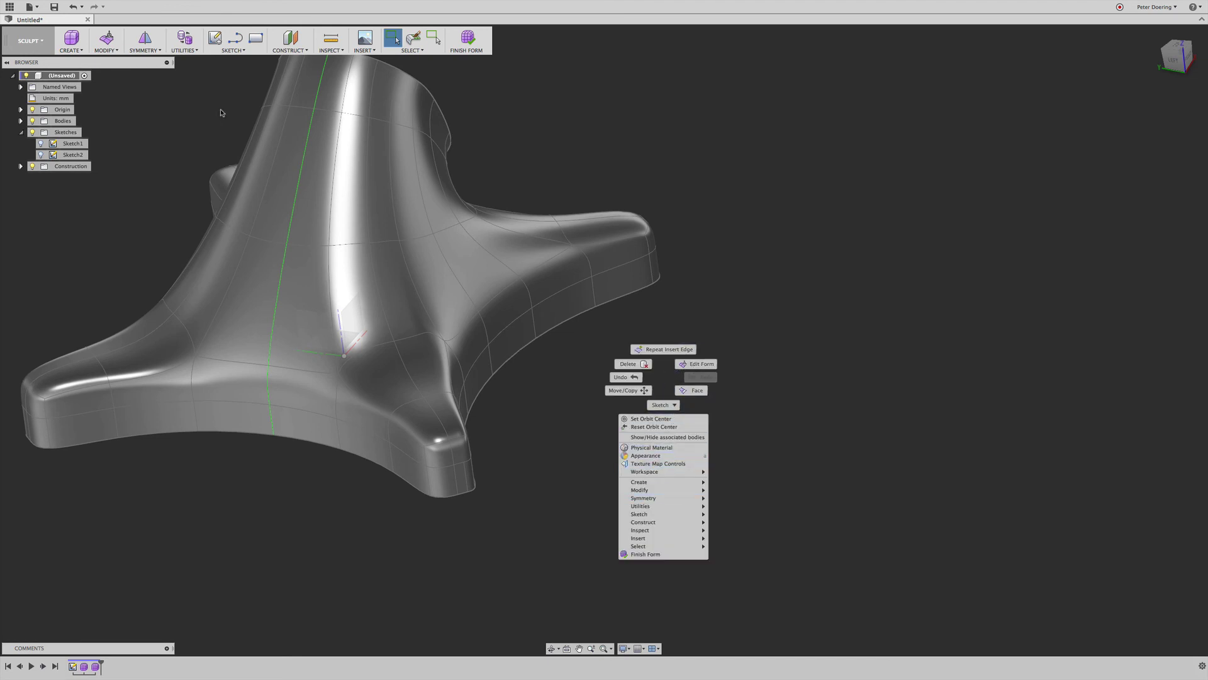
pyautogui.click(175, 90)
# Step: Insert another single edge at location 0.50 from the vertical edge on the same arm tip to sharpen its other corner
pyautogui.click(105, 49)
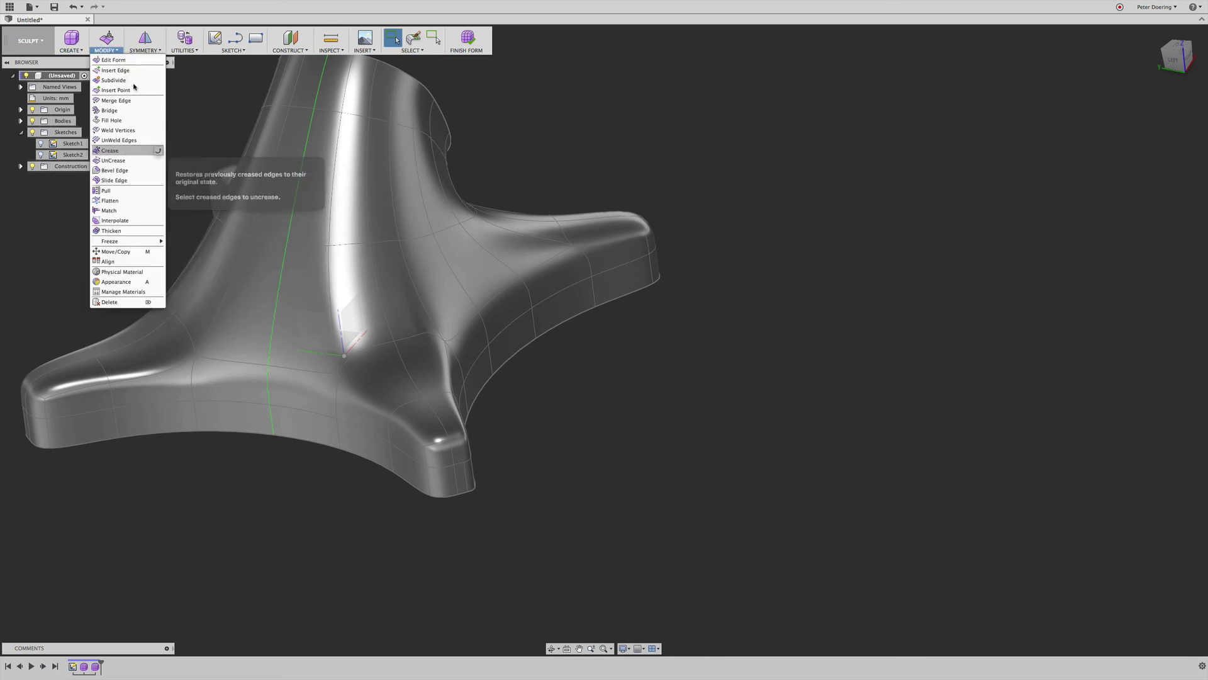
pyautogui.click(115, 70)
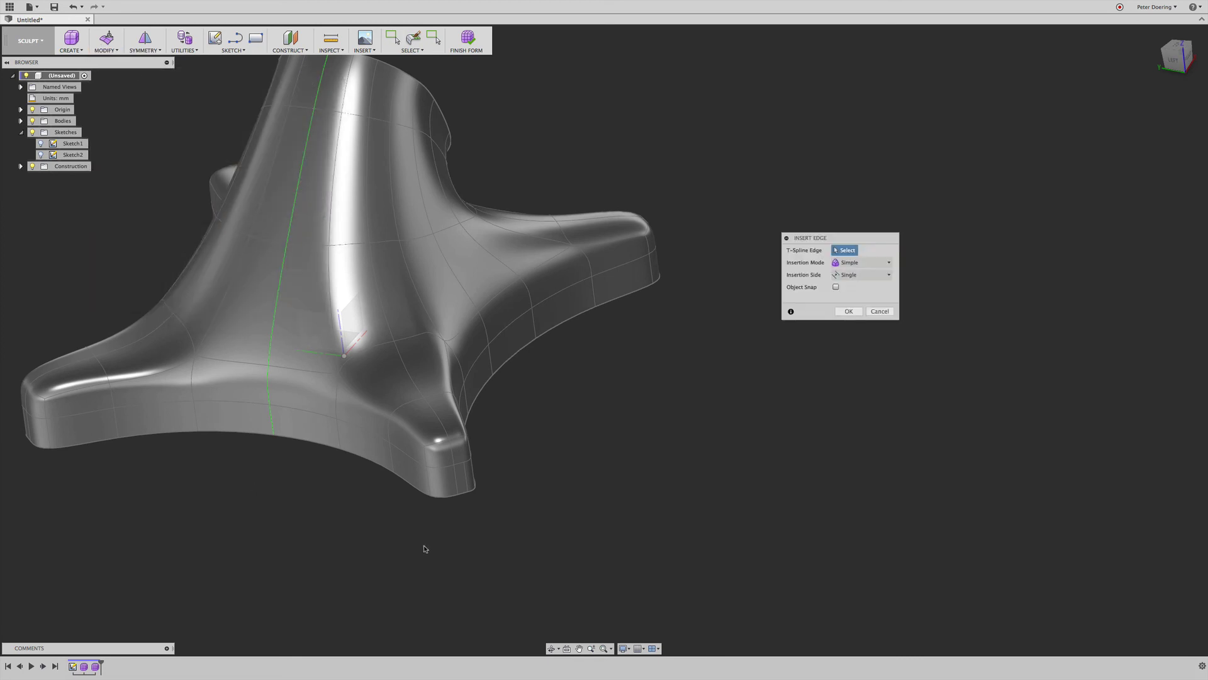
pyautogui.click(455, 484)
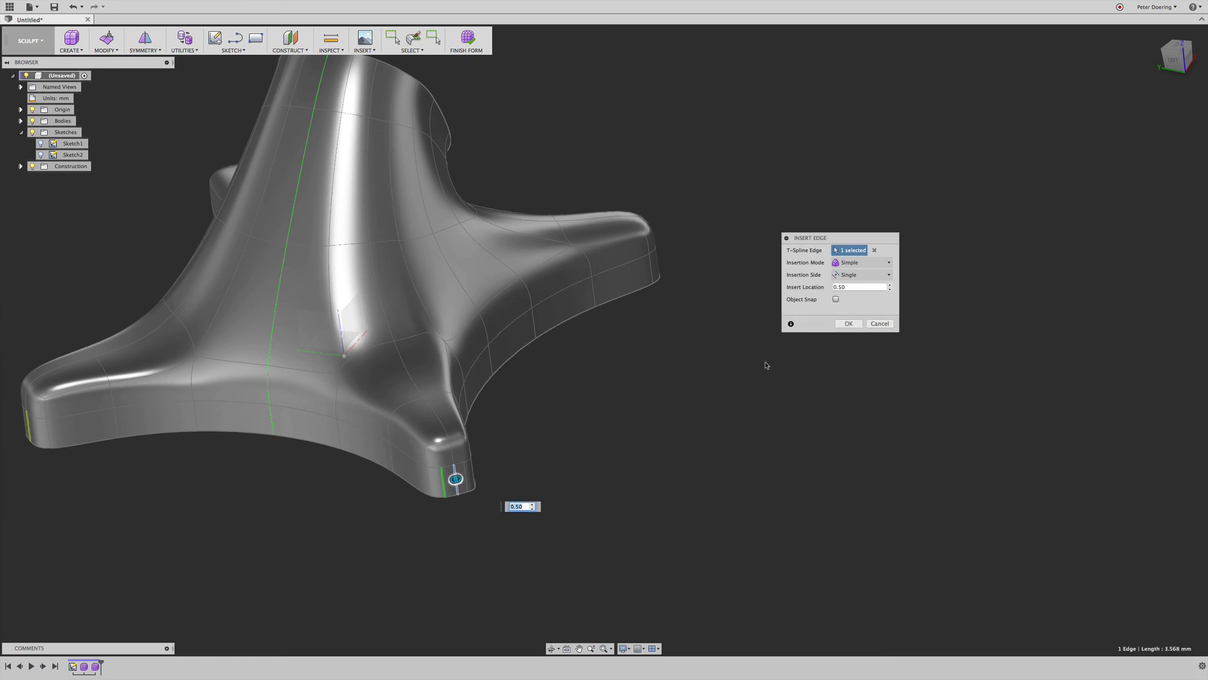
pyautogui.click(849, 324)
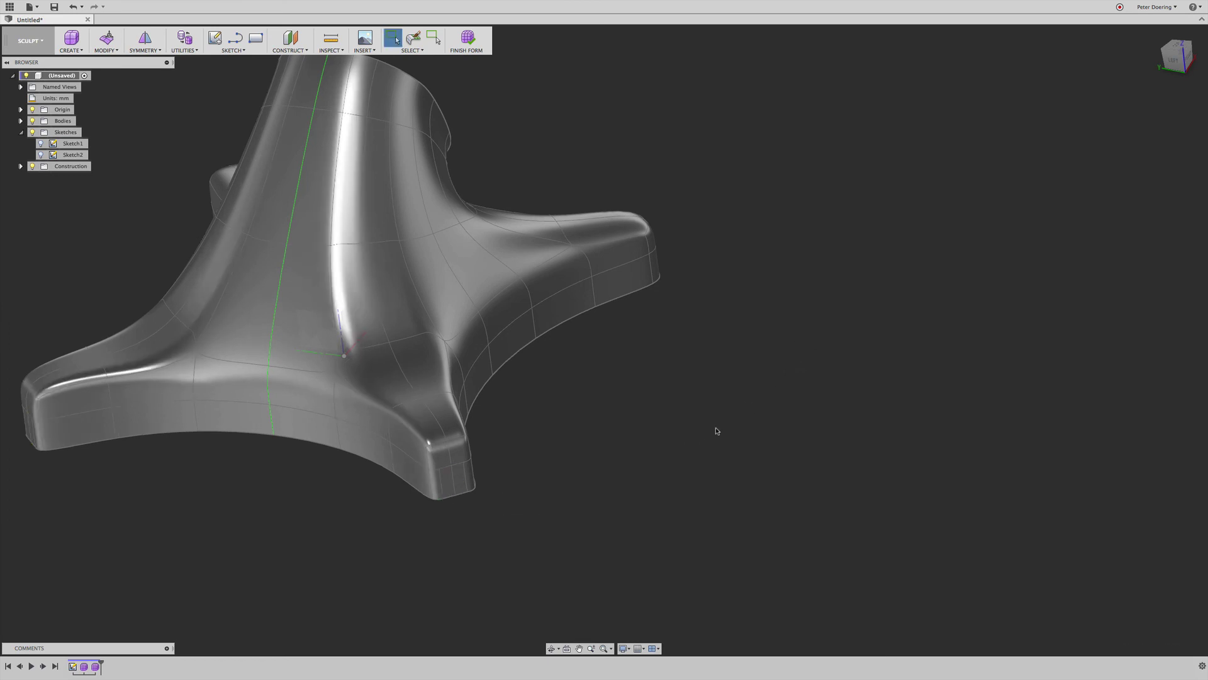
pyautogui.keyDown('shift'); pyautogui.moveTo(717, 431); pyautogui.dragTo(547, 491, button='middle'); pyautogui.keyUp('shift')
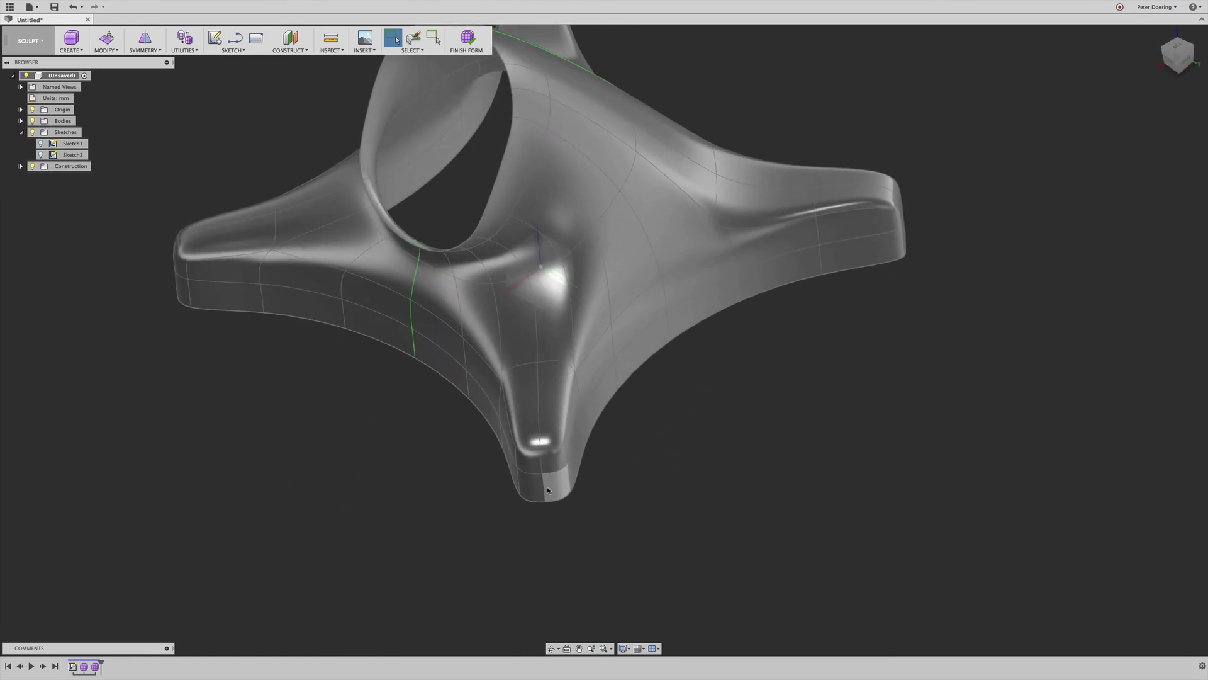
# Step: Insert two more single edges beside the vertical edges at the front arm's tip, using location -0.50 and Simple mode for the second
pyautogui.rightClick(703, 462)
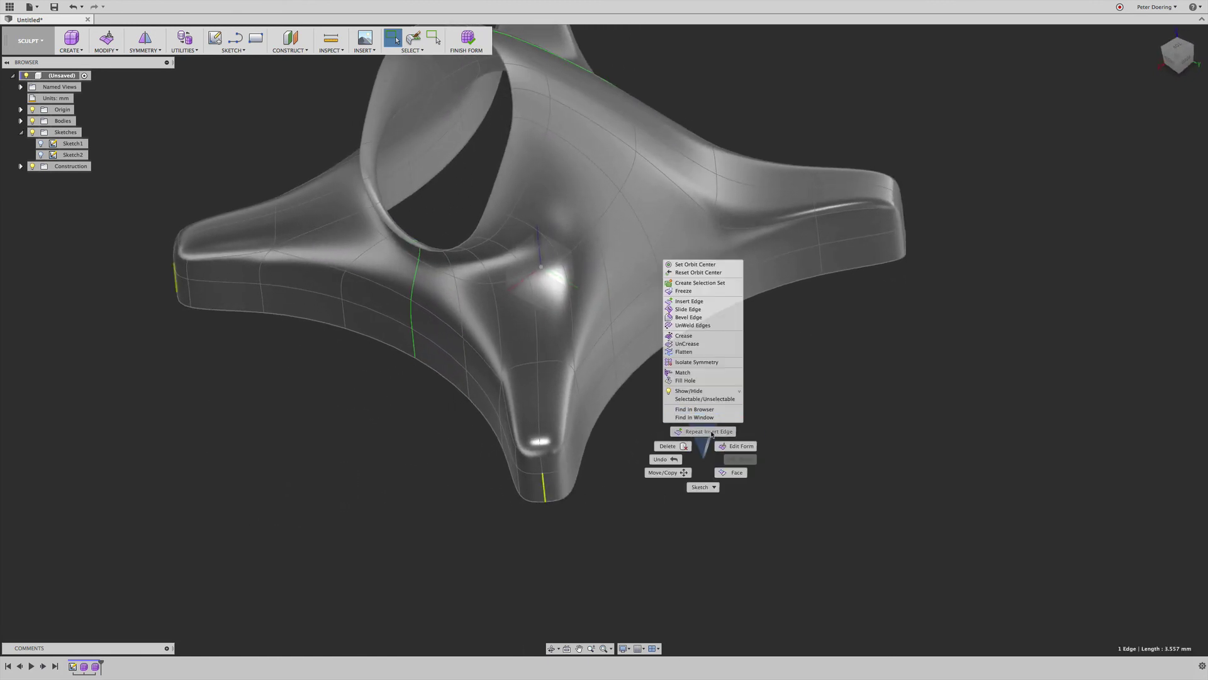
pyautogui.click(711, 431)
pyautogui.click(848, 324)
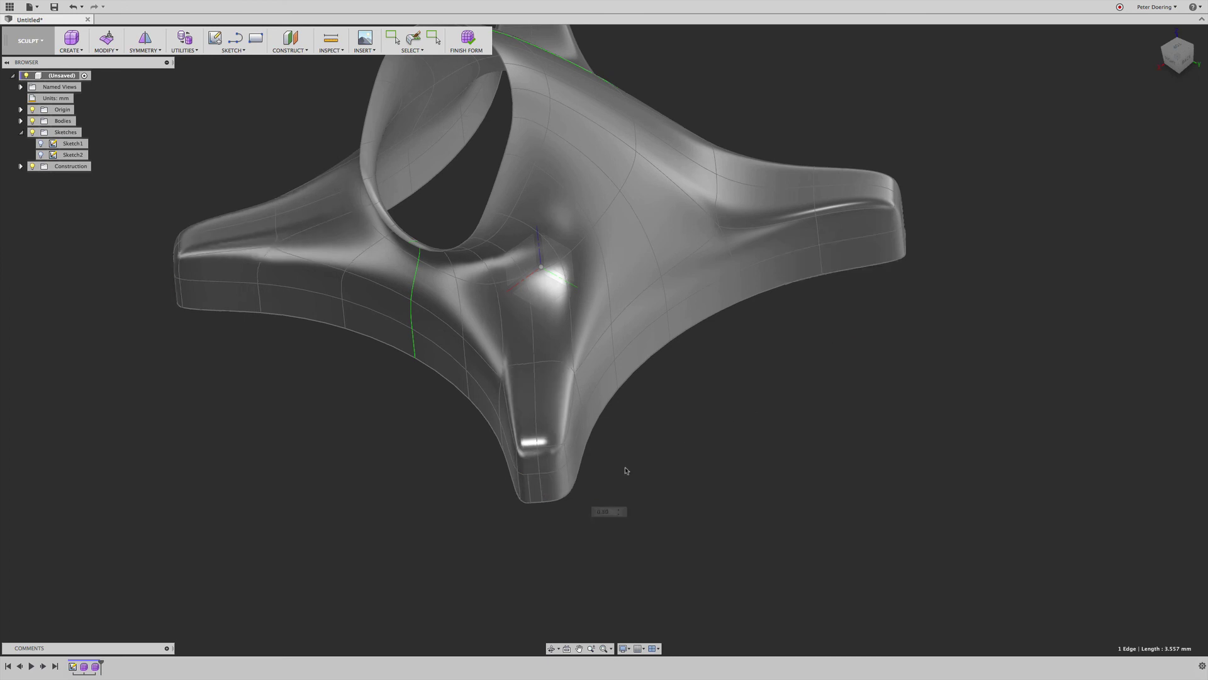
pyautogui.rightClick(541, 492)
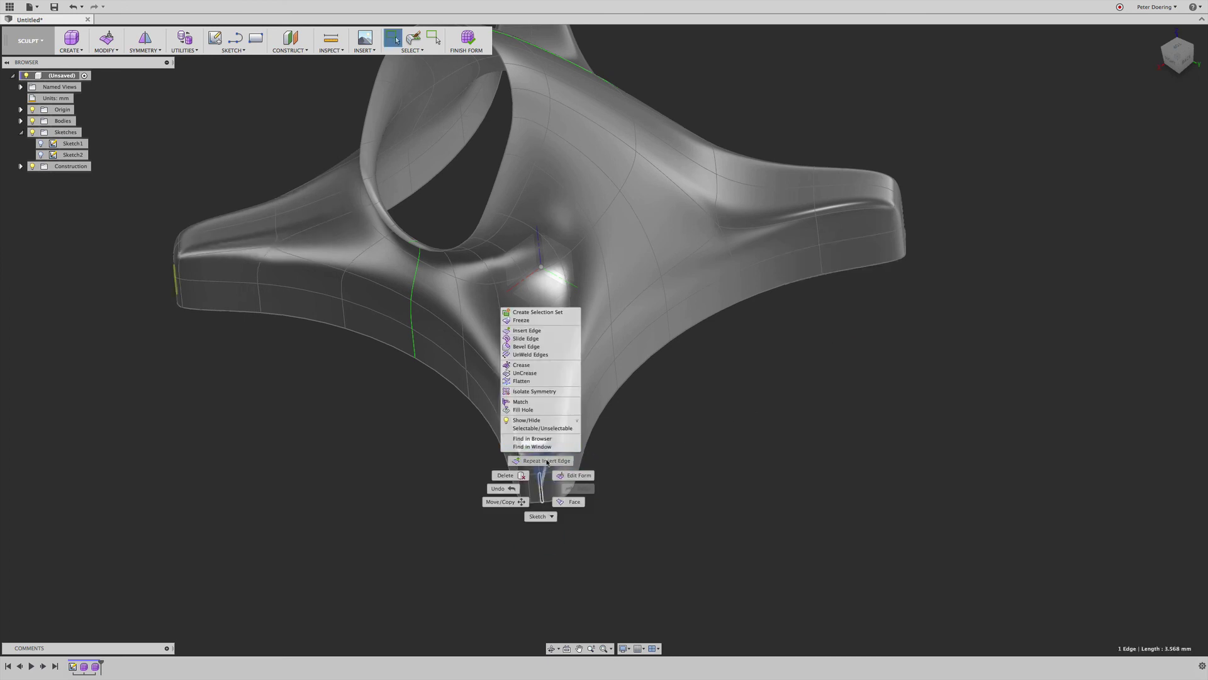
pyautogui.click(545, 461)
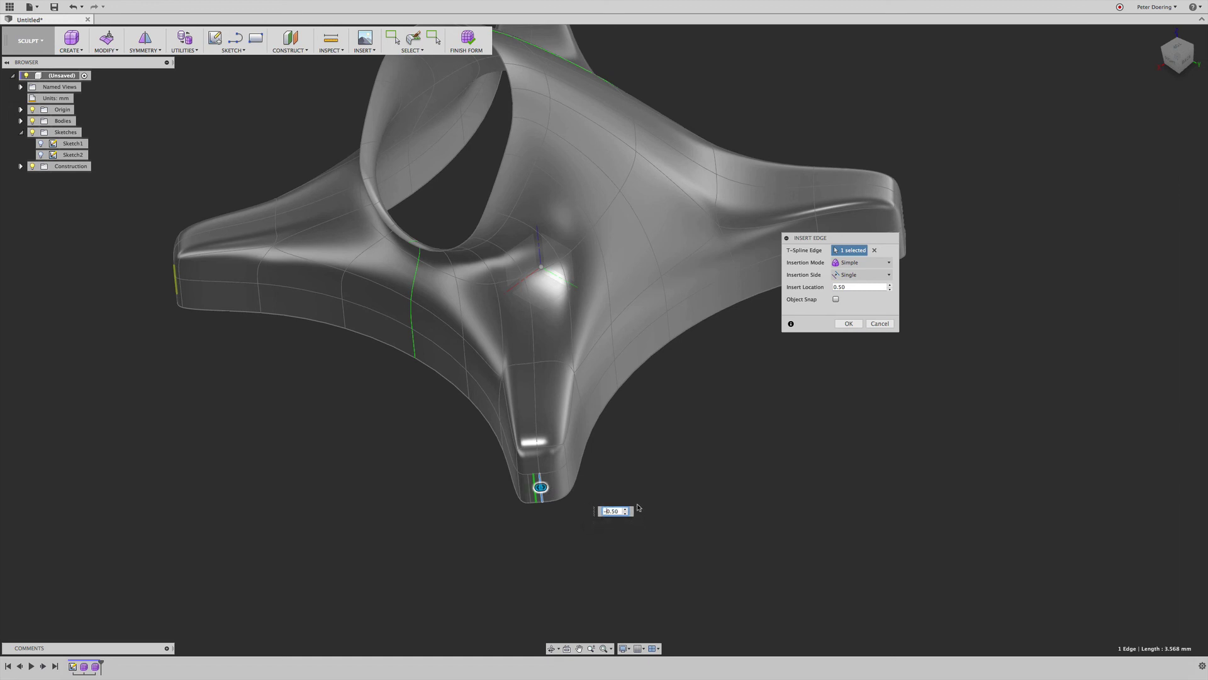
pyautogui.press('Return')
# Step: Finish the form and set up a Thicken of the whole canopy surface with a thickness of 1 mm
pyautogui.press('F6')
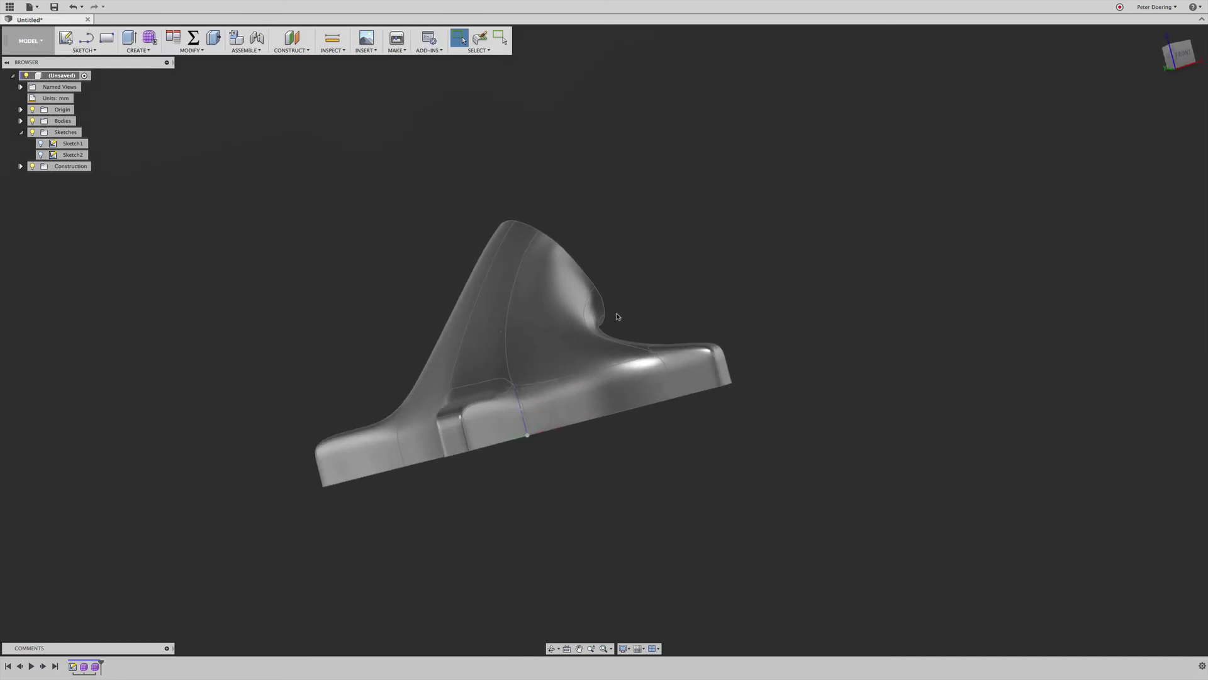
pyautogui.click(558, 309)
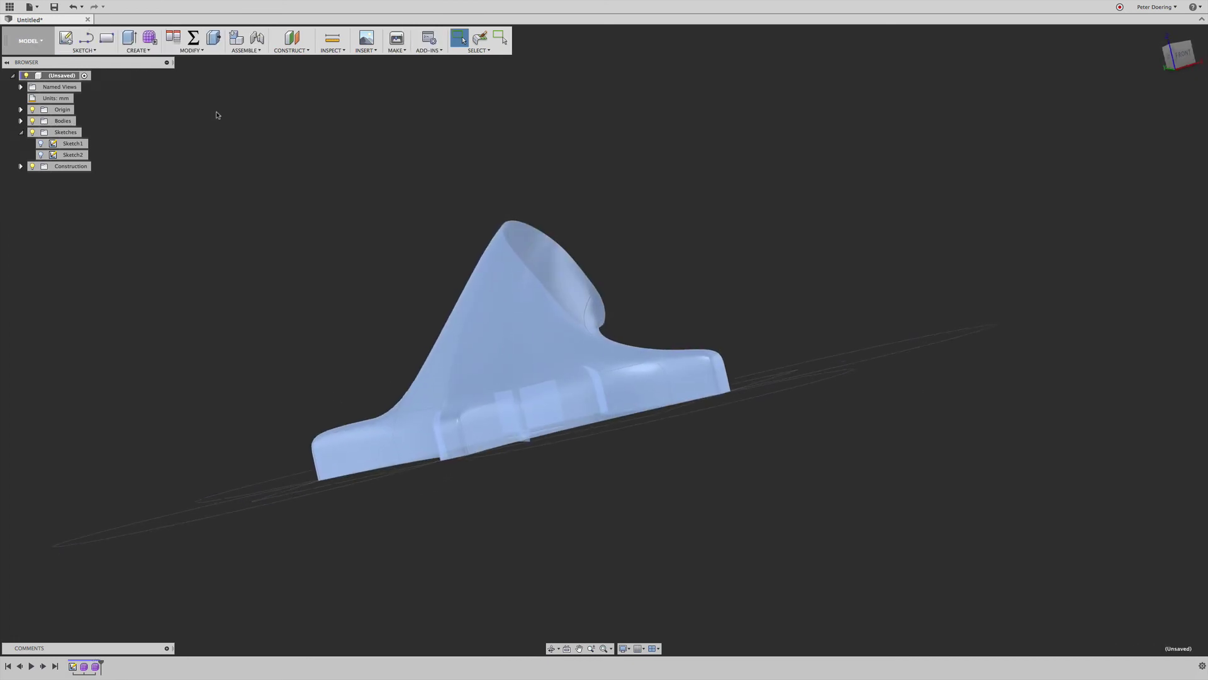
pyautogui.click(196, 52)
pyautogui.click(135, 52)
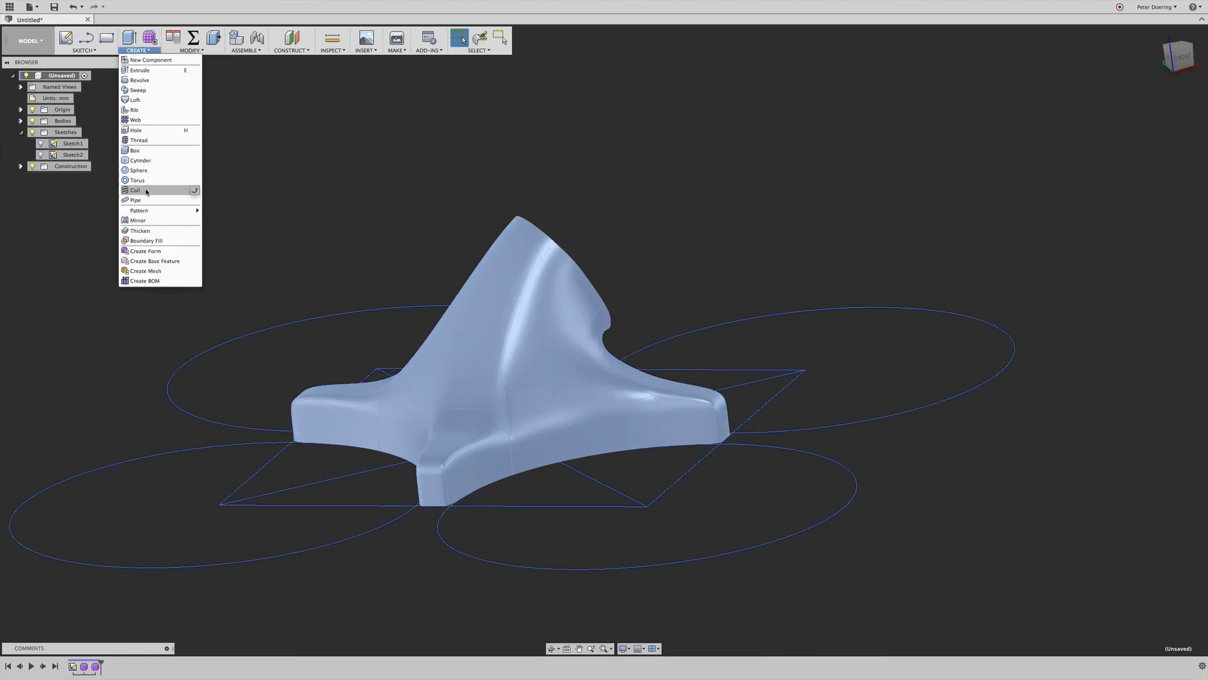
pyautogui.click(140, 230)
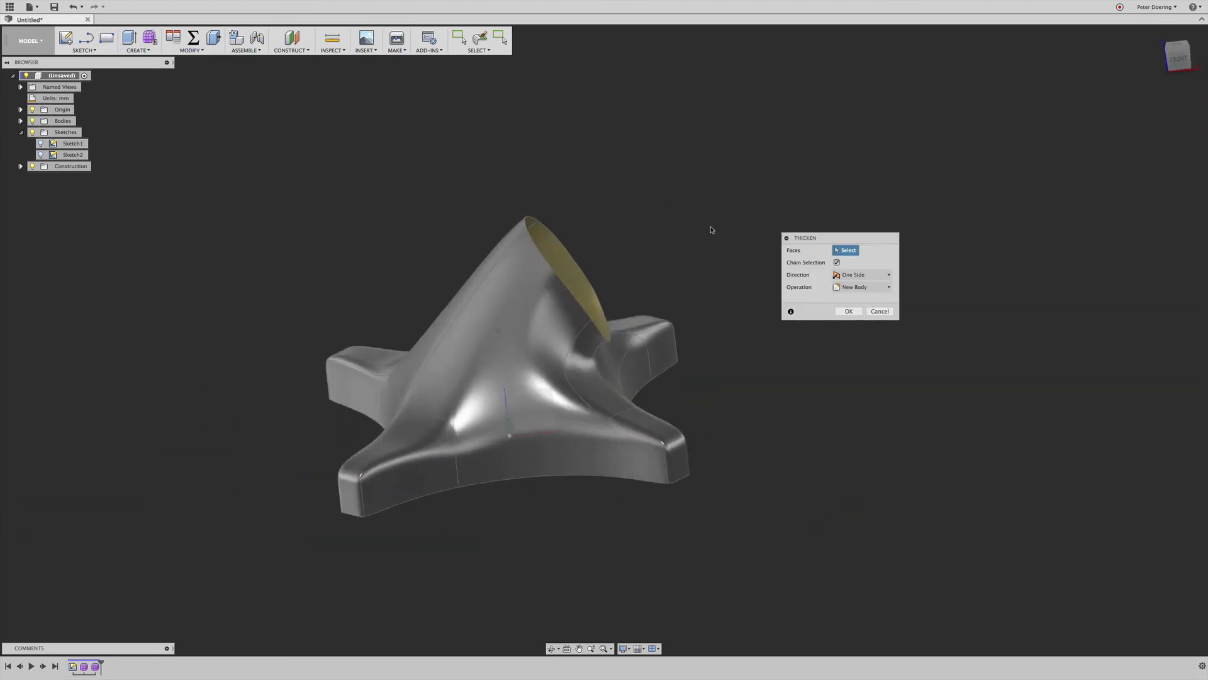
pyautogui.click(722, 325)
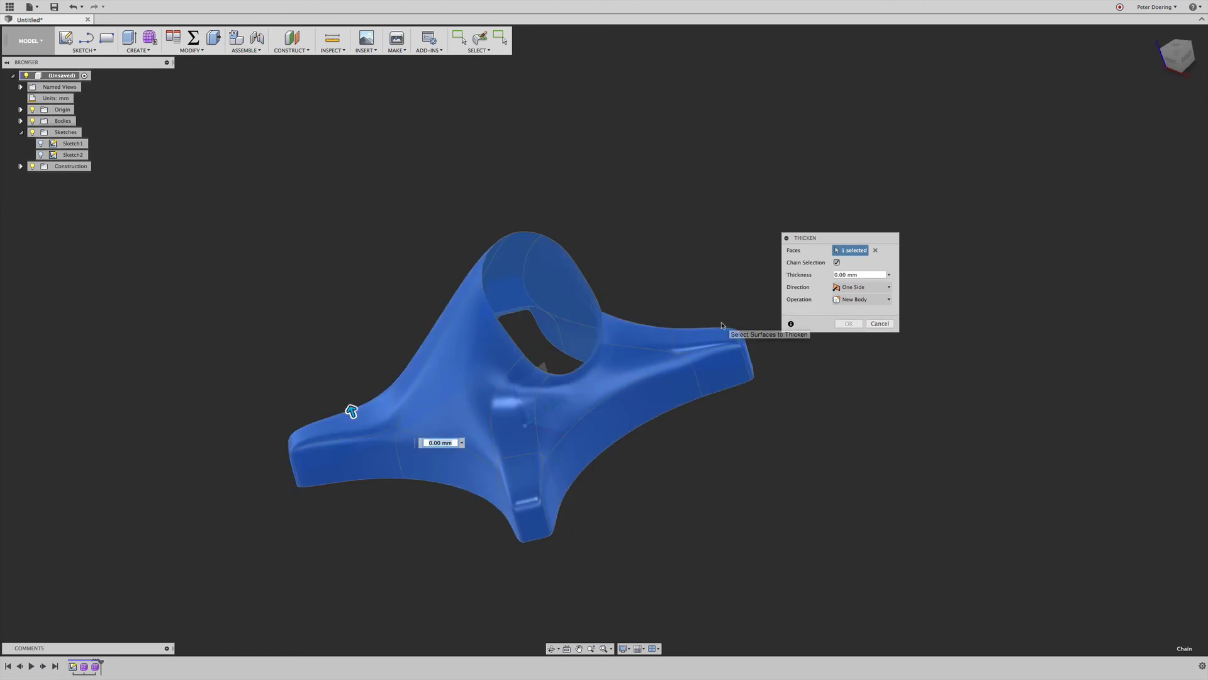
pyautogui.write('1')
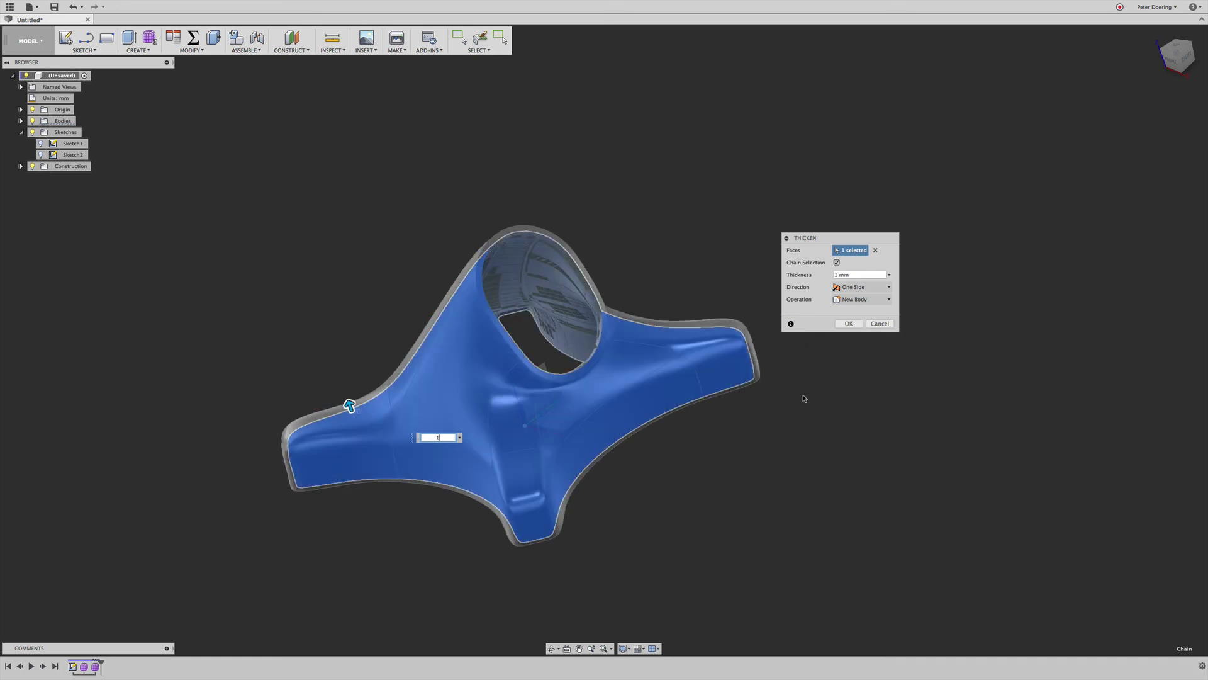
# Step: Change the Thicken thickness to -1 mm, keeping the One Side direction and New Body operation, and apply it
pyautogui.keyDown('shift'); pyautogui.scroll(-5, 803, 398); pyautogui.keyUp('shift')
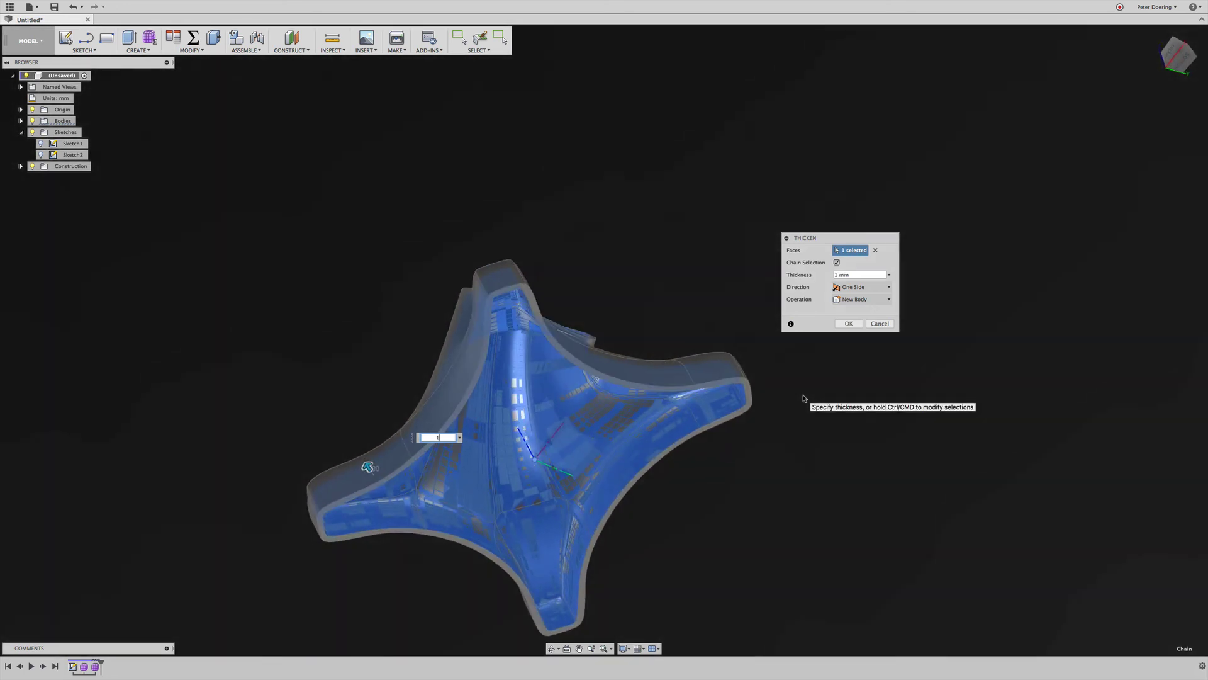
pyautogui.keyDown('shift'); pyautogui.scroll(-8, 804, 399); pyautogui.keyUp('shift')
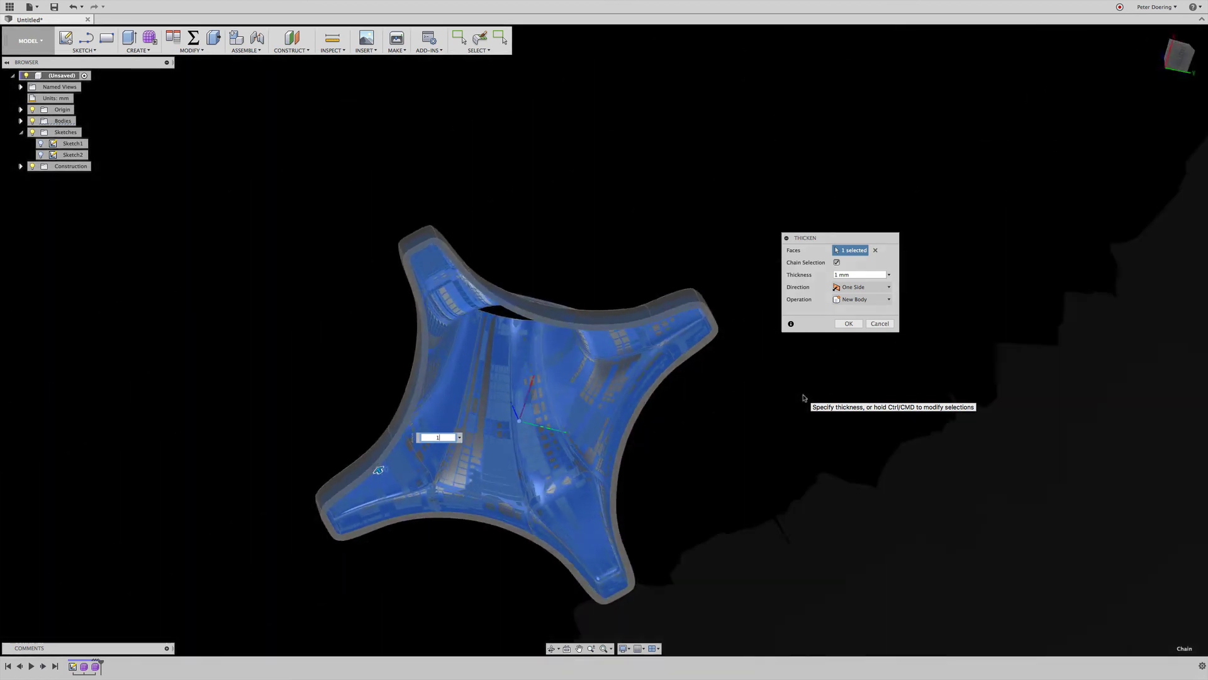
pyautogui.click(855, 288)
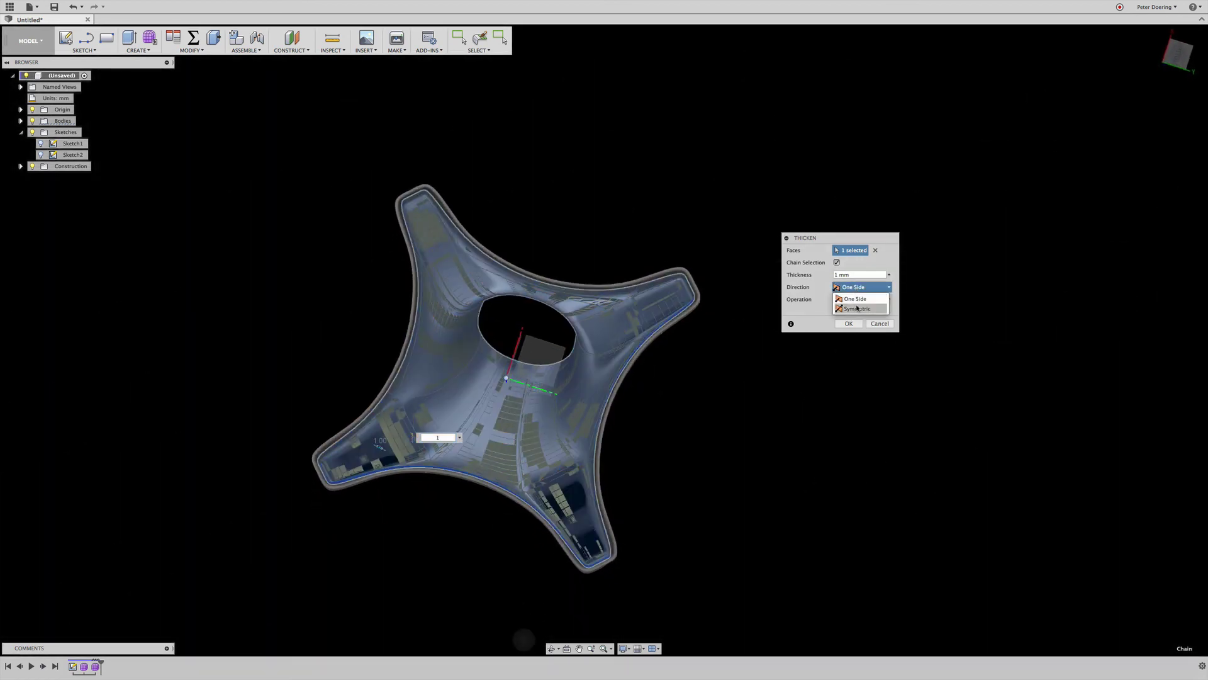
pyautogui.click(990, 329)
pyautogui.keyDown('shift'); pyautogui.hscroll(-4, 710, 313); pyautogui.keyUp('shift')
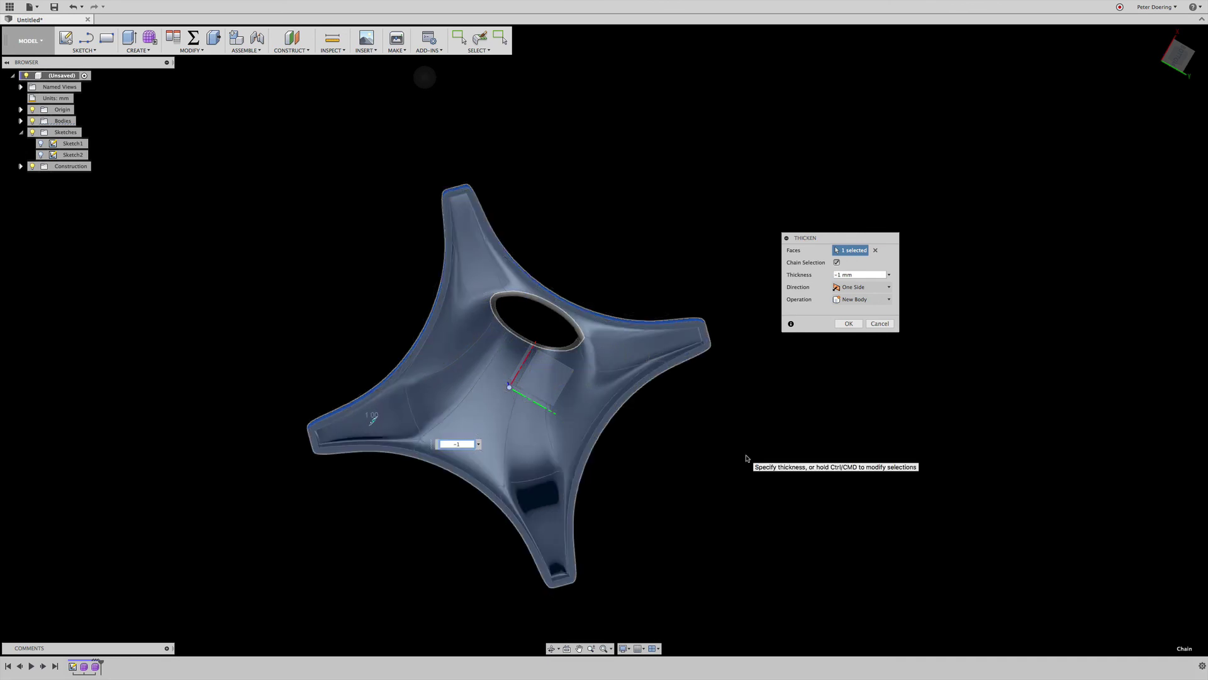
pyautogui.keyDown('shift'); pyautogui.hscroll(-4, 748, 459); pyautogui.keyUp('shift')
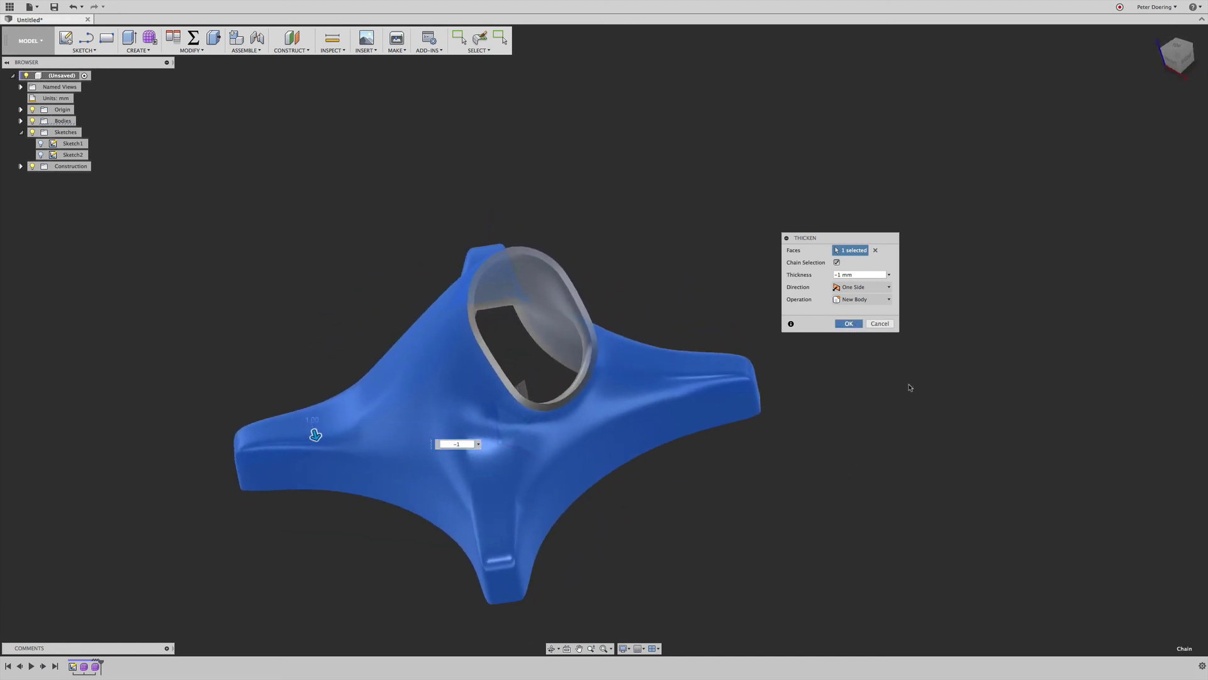
pyautogui.click(849, 324)
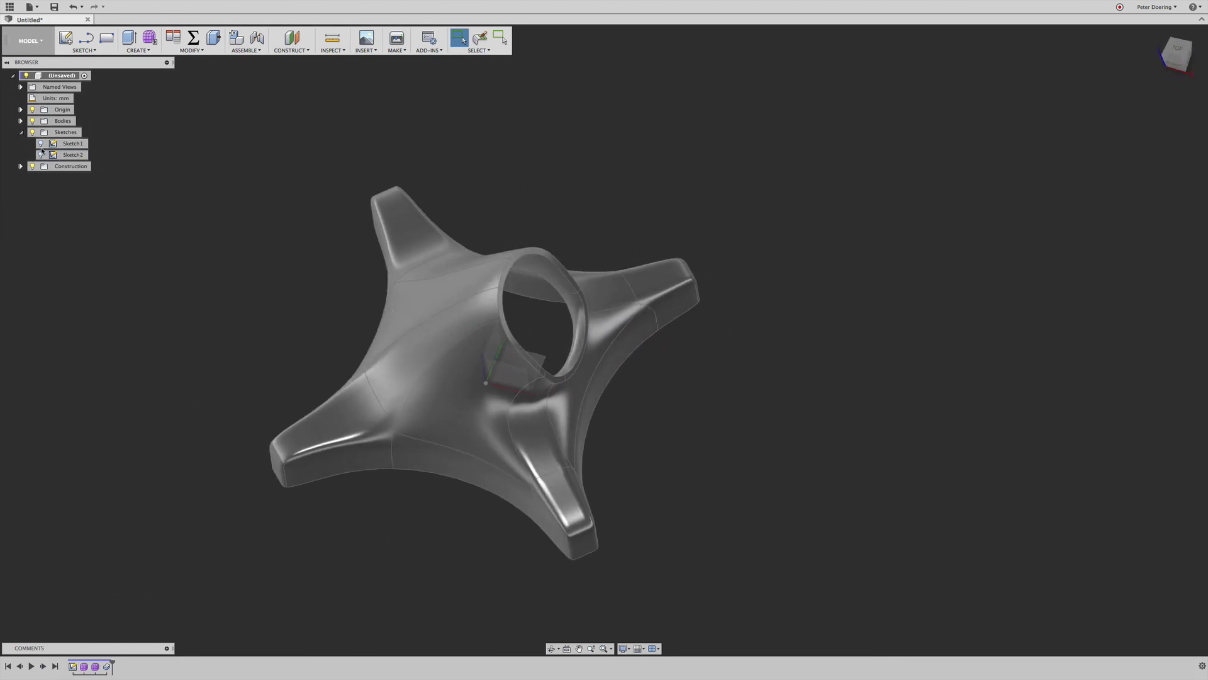
# Step: Show Sketch1 with its propeller circles around the thickened canopy
pyautogui.click(41, 144)
pyautogui.click(41, 155)
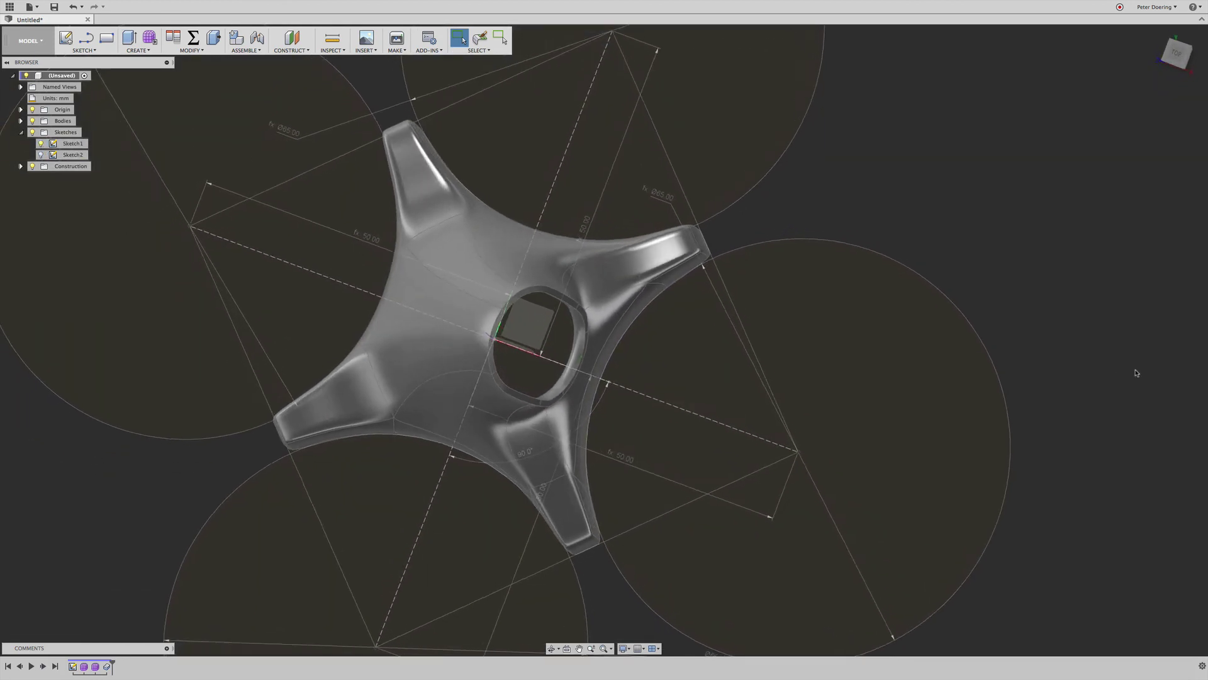